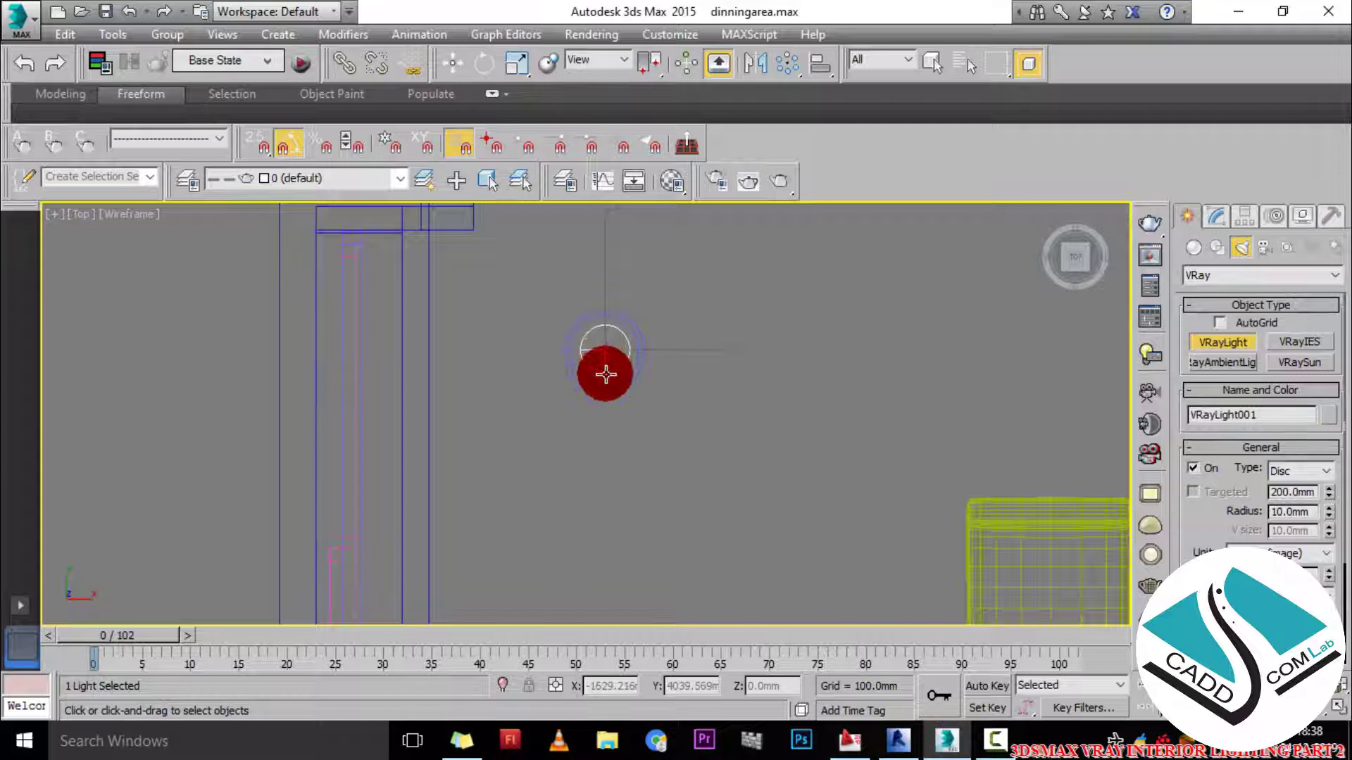
# - Raise the disc VRayLight vertically to about 3176 mm, just below the recessed ceiling fixture
pyautogui.press('w')
pyautogui.hotkey('alt', 'w')
pyautogui.rightClick(824, 310)
pyautogui.hotkey('alt', 'w')
pyautogui.click(73, 222)
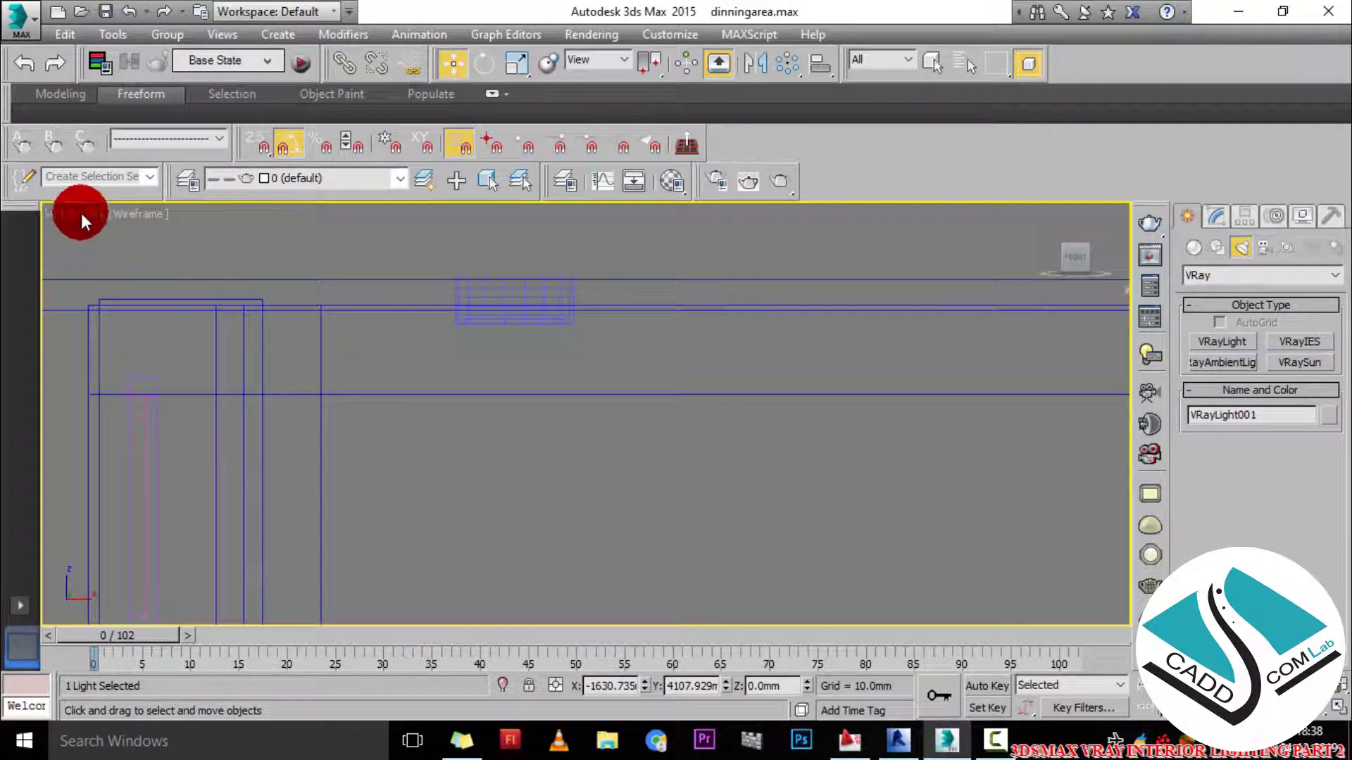
pyautogui.middleClick(548, 336)
pyautogui.middleClick(548, 336)
pyautogui.moveTo(576, 522); pyautogui.dragTo(527, 302)
pyautogui.scroll(4, 526, 301)
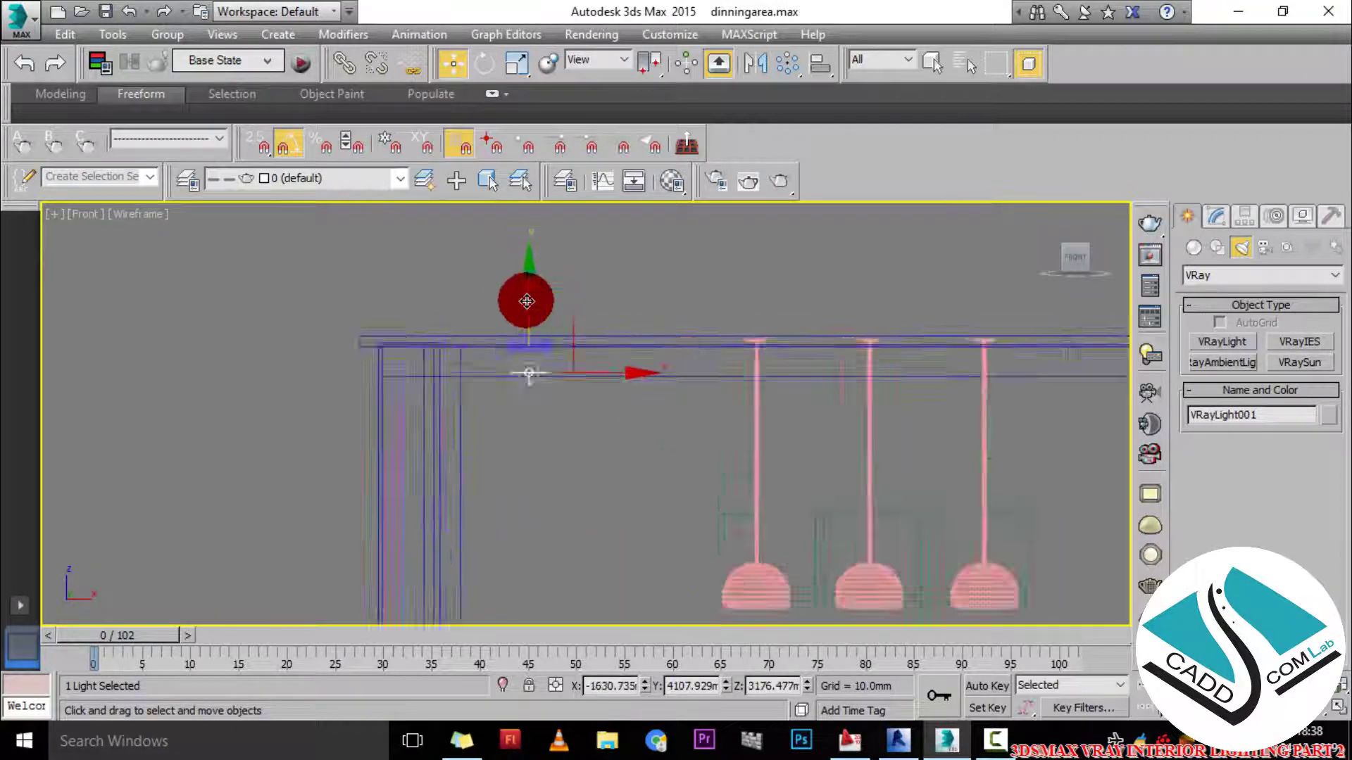
# - Fine-tune the disc light's height to about 3305 mm so it sits inside the circular ceiling fixture
pyautogui.scroll(3, 526, 301)
pyautogui.scroll(1, 525, 470)
pyautogui.moveTo(538, 474); pyautogui.dragTo(543, 387)
pyautogui.hotkey('alt', 'w')
pyautogui.rightClick(732, 484)
pyautogui.hotkey('alt', 'w')
pyautogui.scroll(3, 706, 369)
pyautogui.keyDown('alt'); pyautogui.moveTo(707, 370); pyautogui.dragTo(795, 370, button='middle'); pyautogui.keyUp('alt')
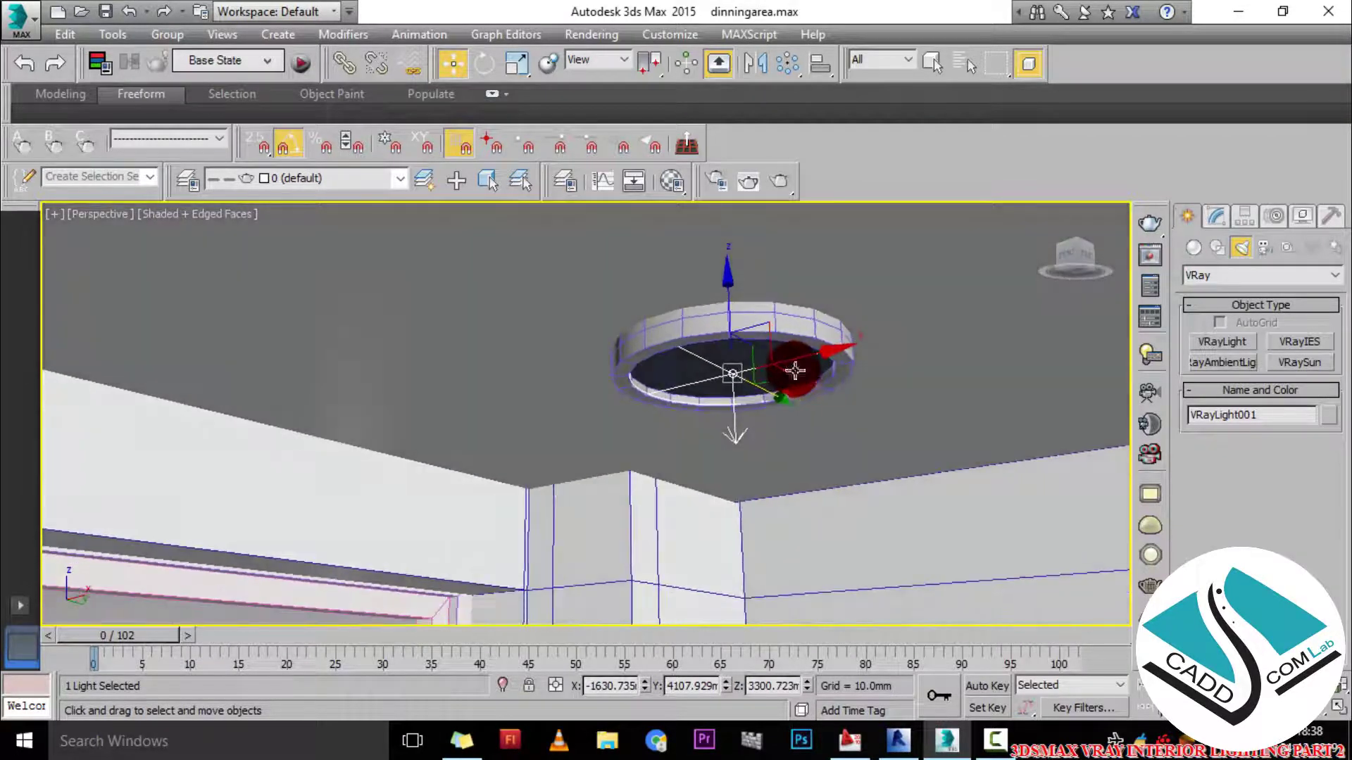
pyautogui.moveTo(727, 314); pyautogui.dragTo(732, 312)
# - Set the disc light's multiplier to 1200
pyautogui.click(1215, 216)
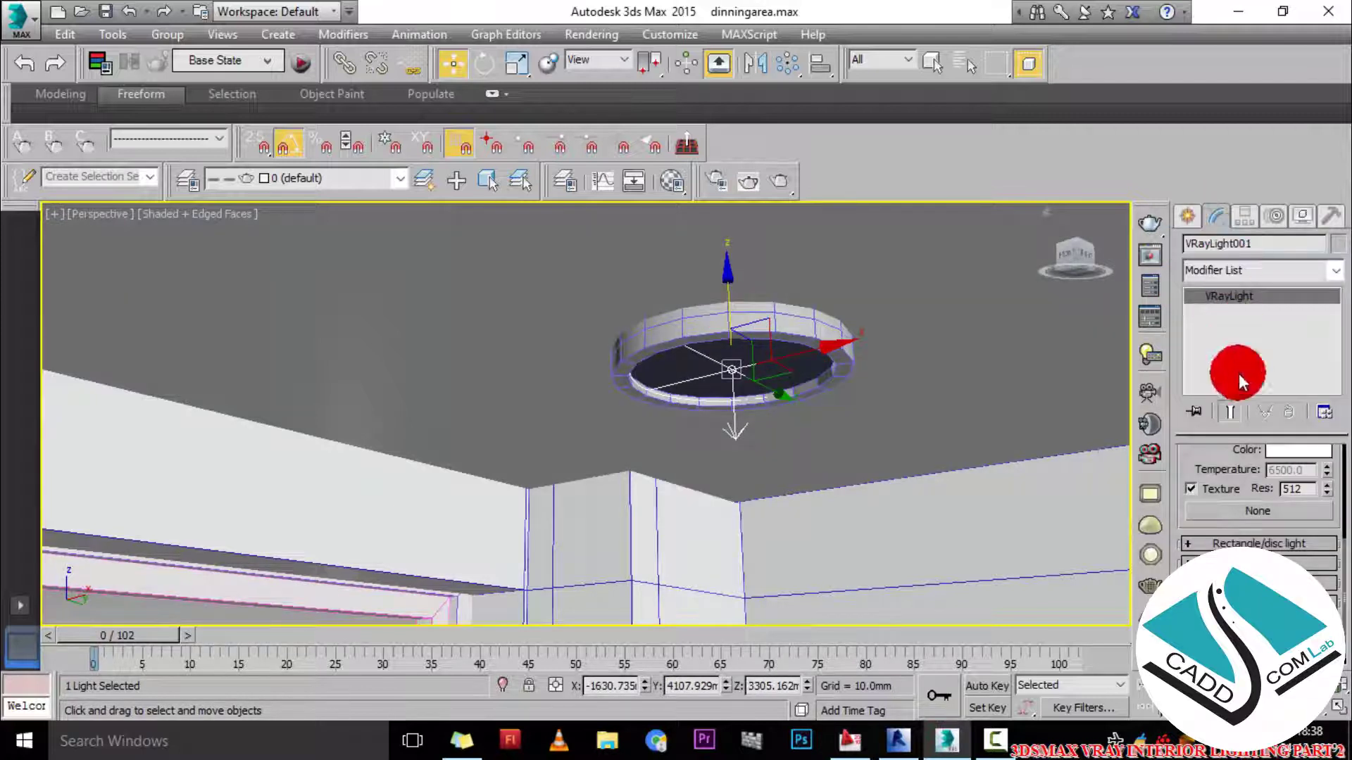
pyautogui.moveTo(1207, 458); pyautogui.dragTo(1207, 513)
pyautogui.click(1299, 461)
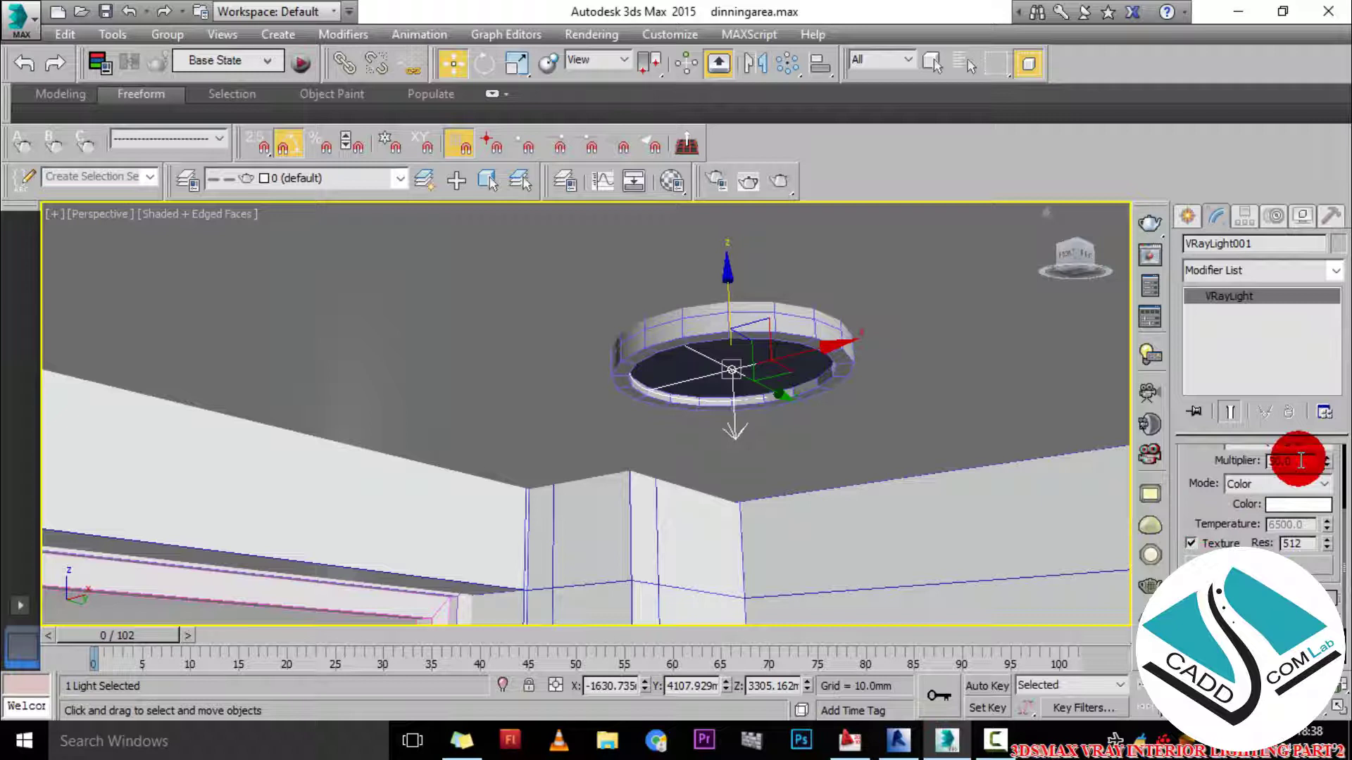
pyautogui.moveTo(1301, 461); pyautogui.dragTo(1254, 461)
pyautogui.write('120')
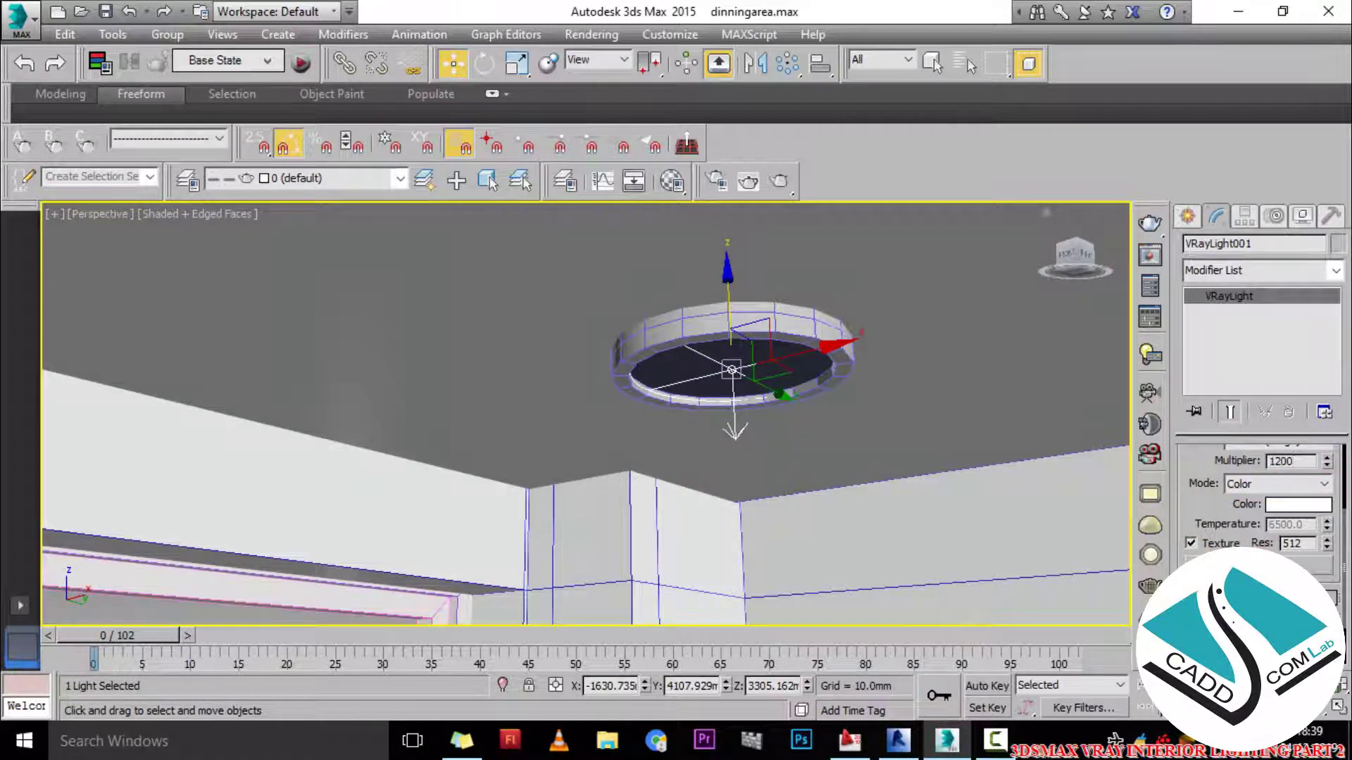
pyautogui.scroll(-5, 1260, 500)
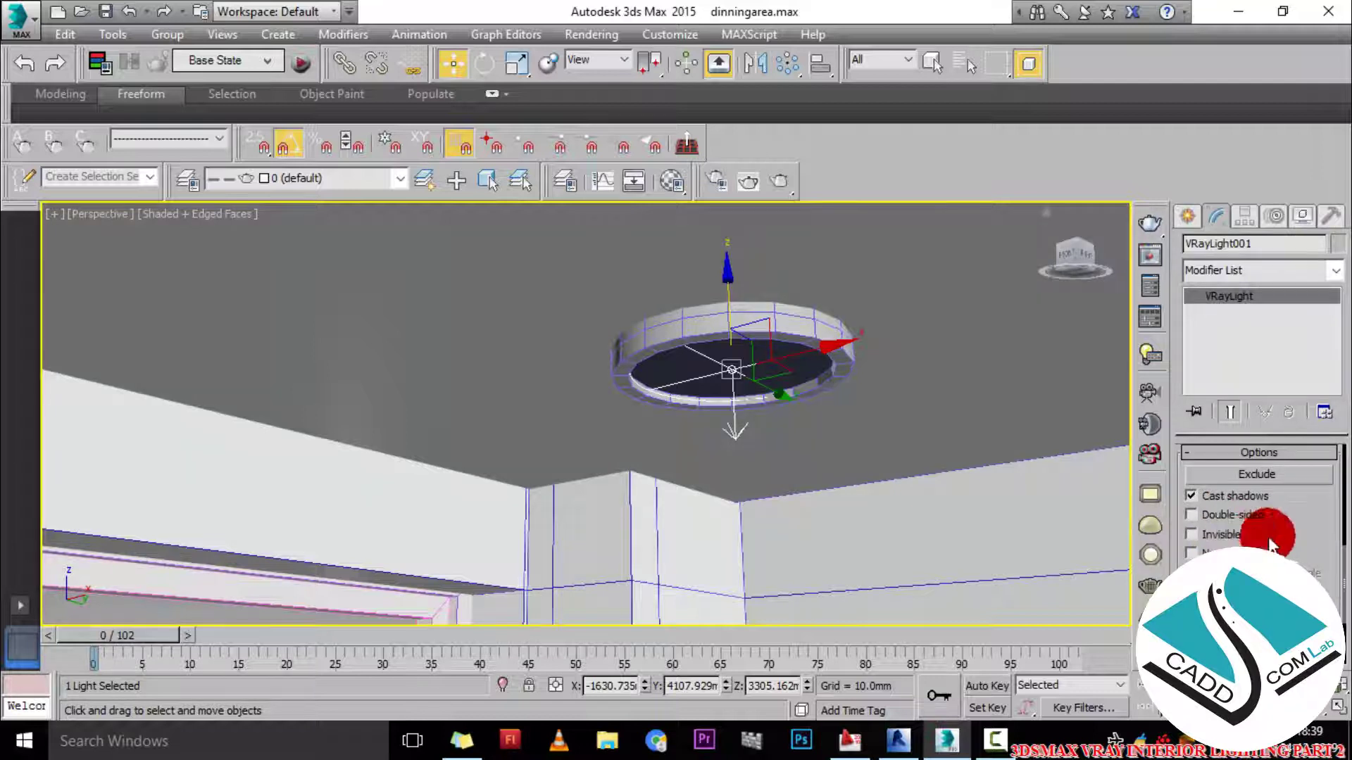
# - Inspect the disc light's fit inside the ceiling fixture from the perspective, front and top views
pyautogui.keyDown('alt'); pyautogui.moveTo(742, 444); pyautogui.dragTo(783, 466, button='middle'); pyautogui.keyUp('alt')
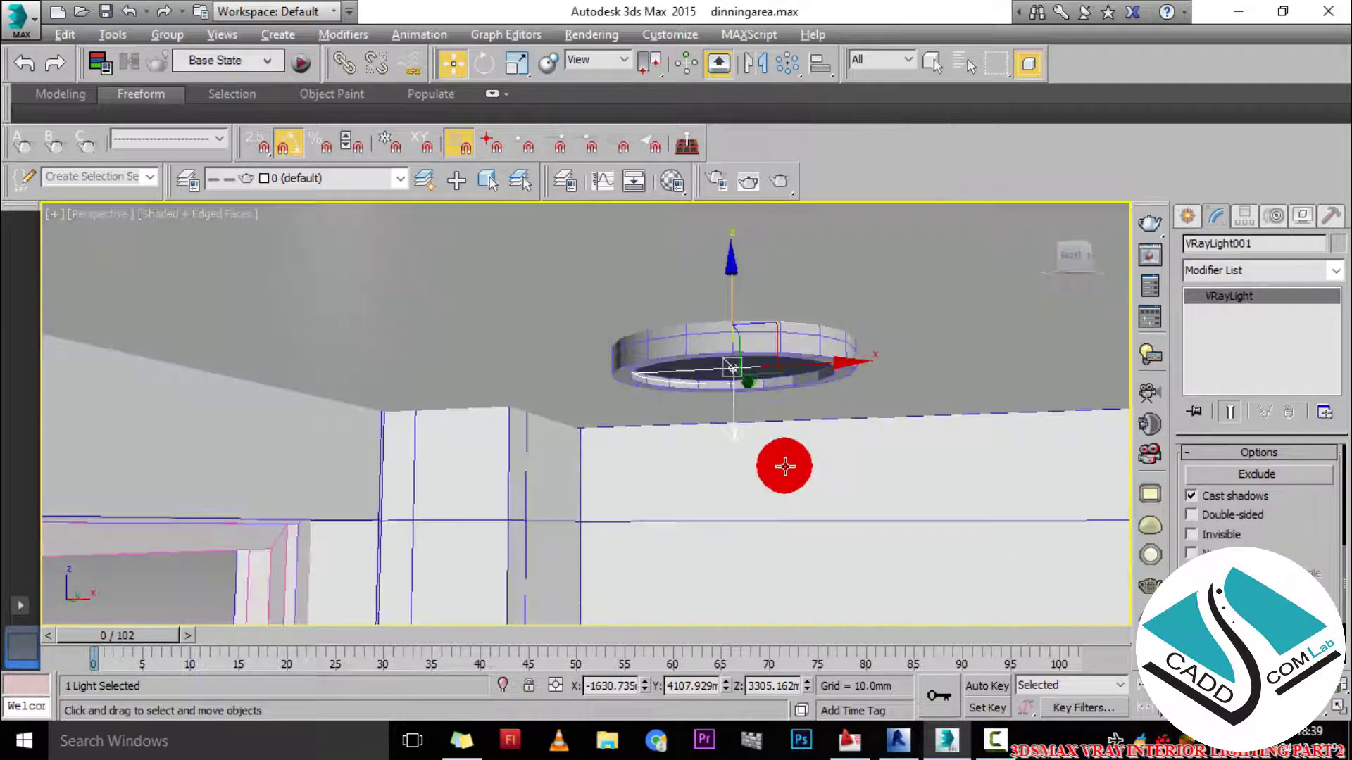
pyautogui.hotkey('alt', 'w')
pyautogui.rightClick(467, 310)
pyautogui.rightClick(669, 347)
pyautogui.hotkey('alt', 'w')
pyautogui.click(1187, 218)
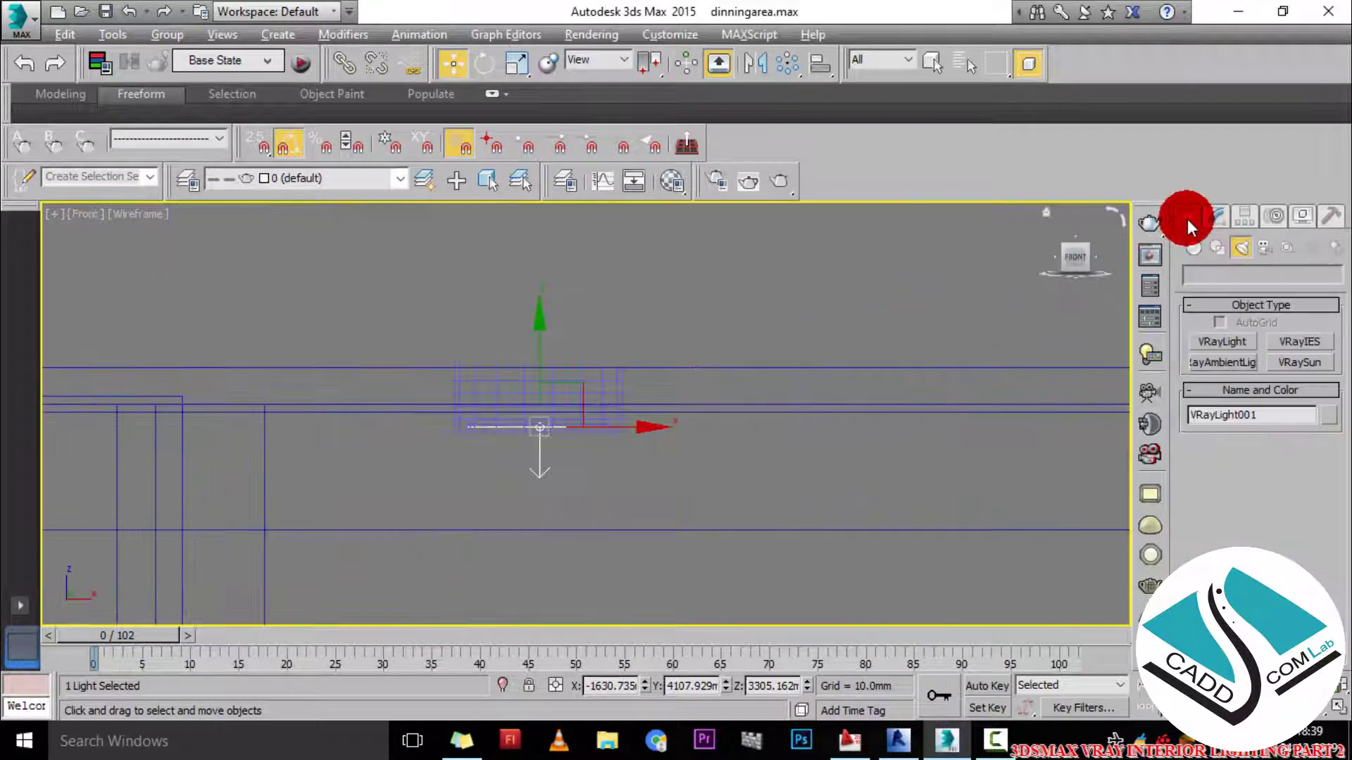
pyautogui.hotkey('alt', 'w')
pyautogui.rightClick(417, 343)
pyautogui.hotkey('alt', 'w')
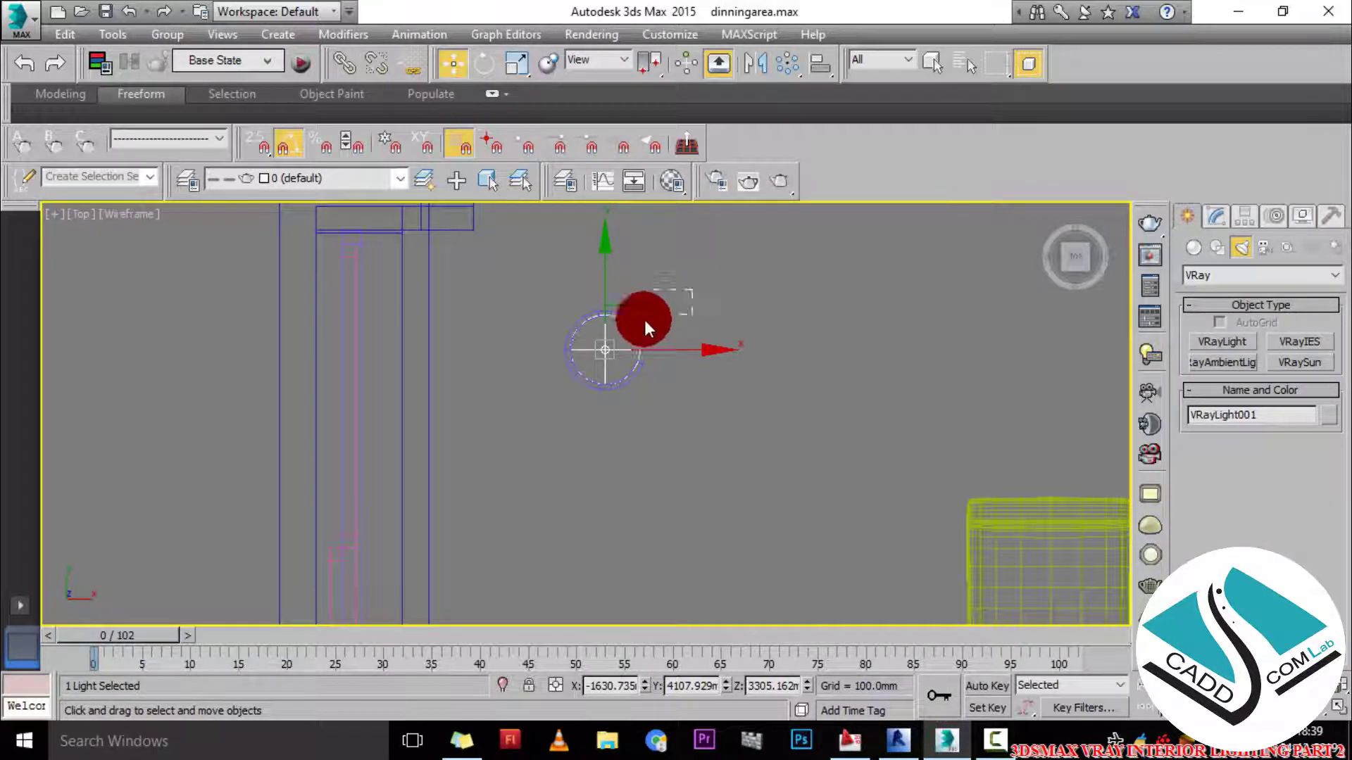
pyautogui.scroll(-3, 500, 377)
pyautogui.keyDown('shift'); pyautogui.moveTo(601, 363); pyautogui.dragTo(640, 363); pyautogui.keyUp('shift')
pyautogui.click(784, 254)
# - Clone the disc light together with its ceiling fixture as three copies, evenly spaced in a row across the room
pyautogui.scroll(3, 548, 369)
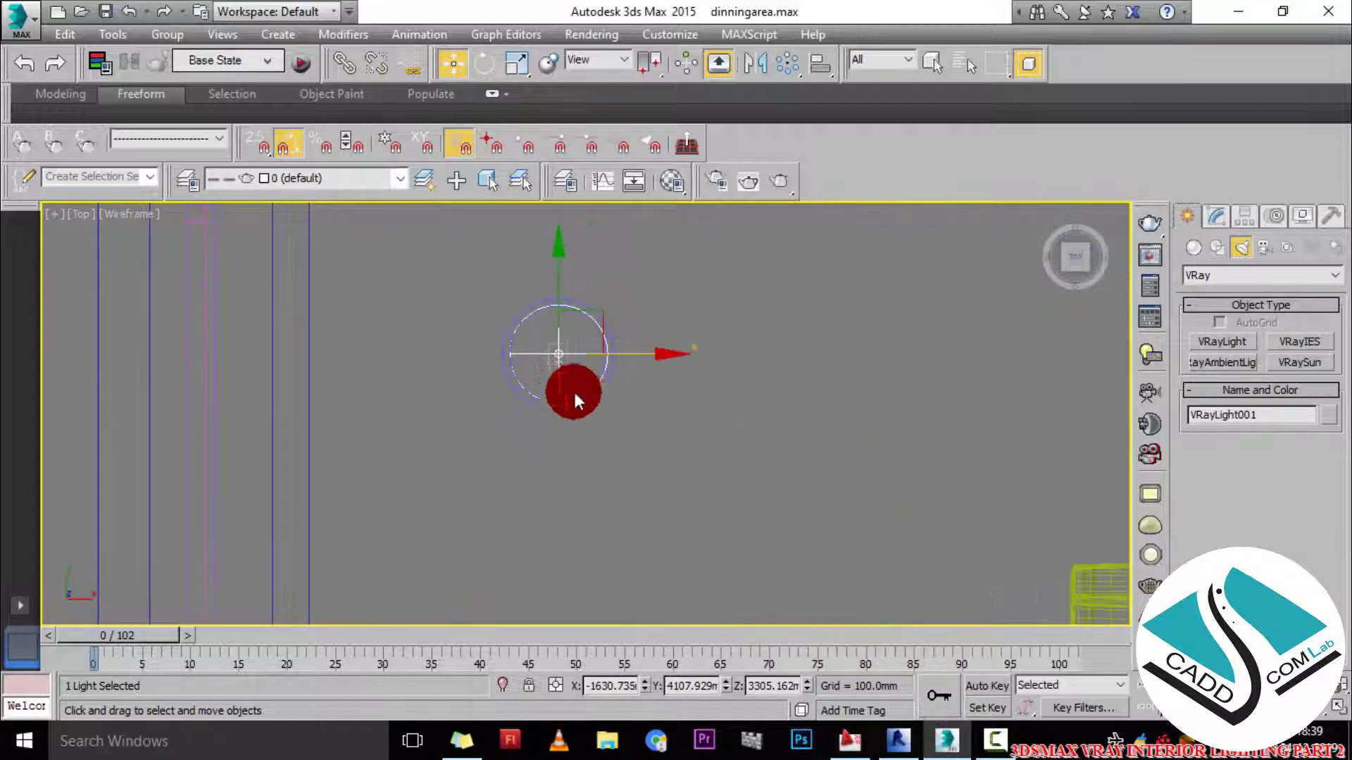
pyautogui.keyDown('ctrl'); pyautogui.click(585, 400); pyautogui.keyUp('ctrl')
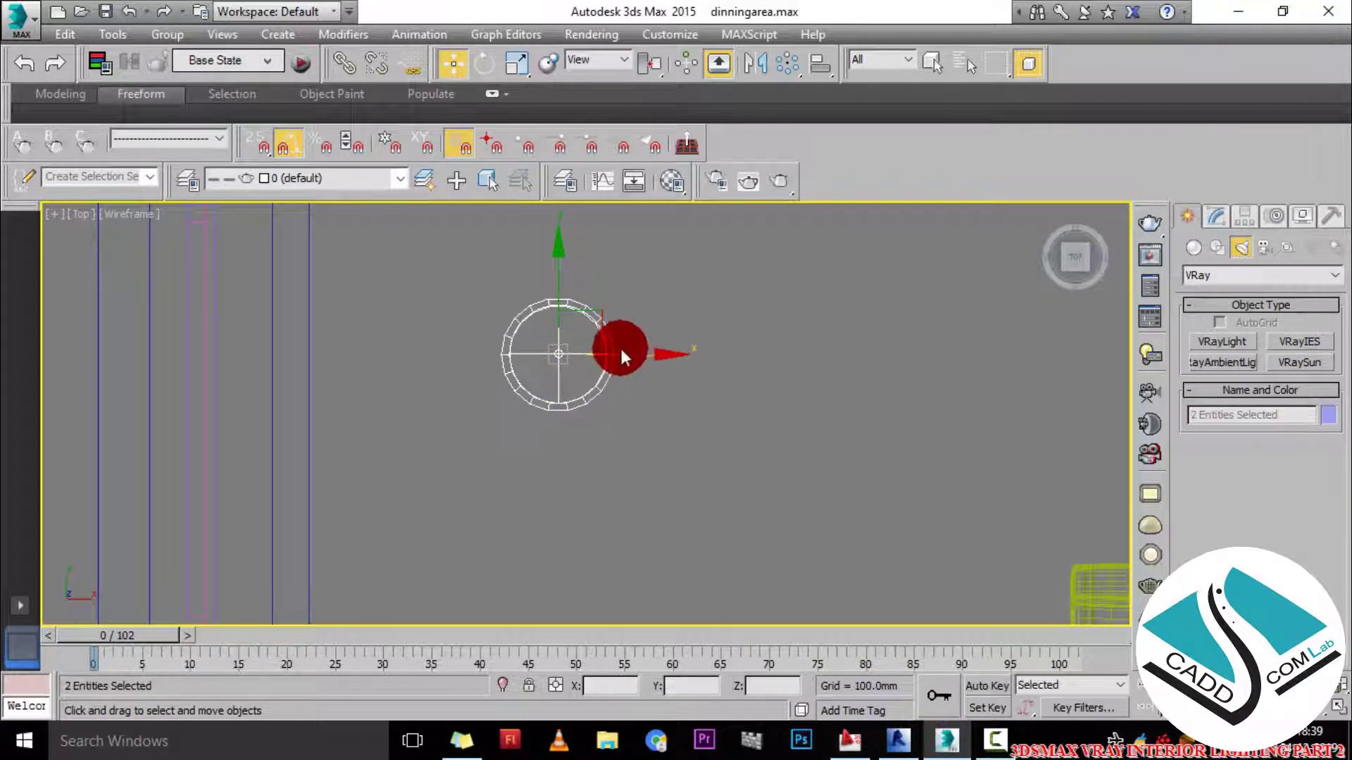
pyautogui.scroll(-3, 451, 364)
pyautogui.keyDown('shift'); pyautogui.moveTo(537, 364); pyautogui.dragTo(688, 367); pyautogui.keyUp('shift')
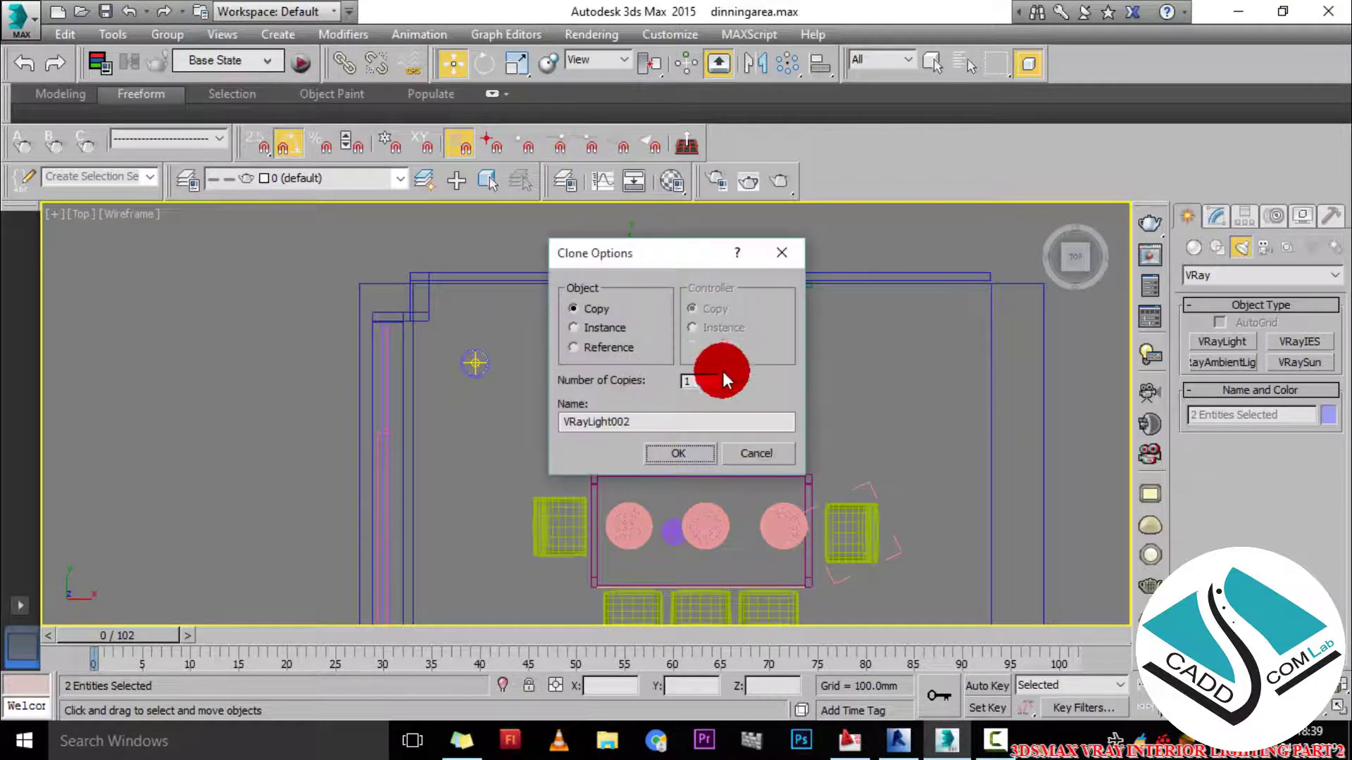
pyautogui.click(678, 453)
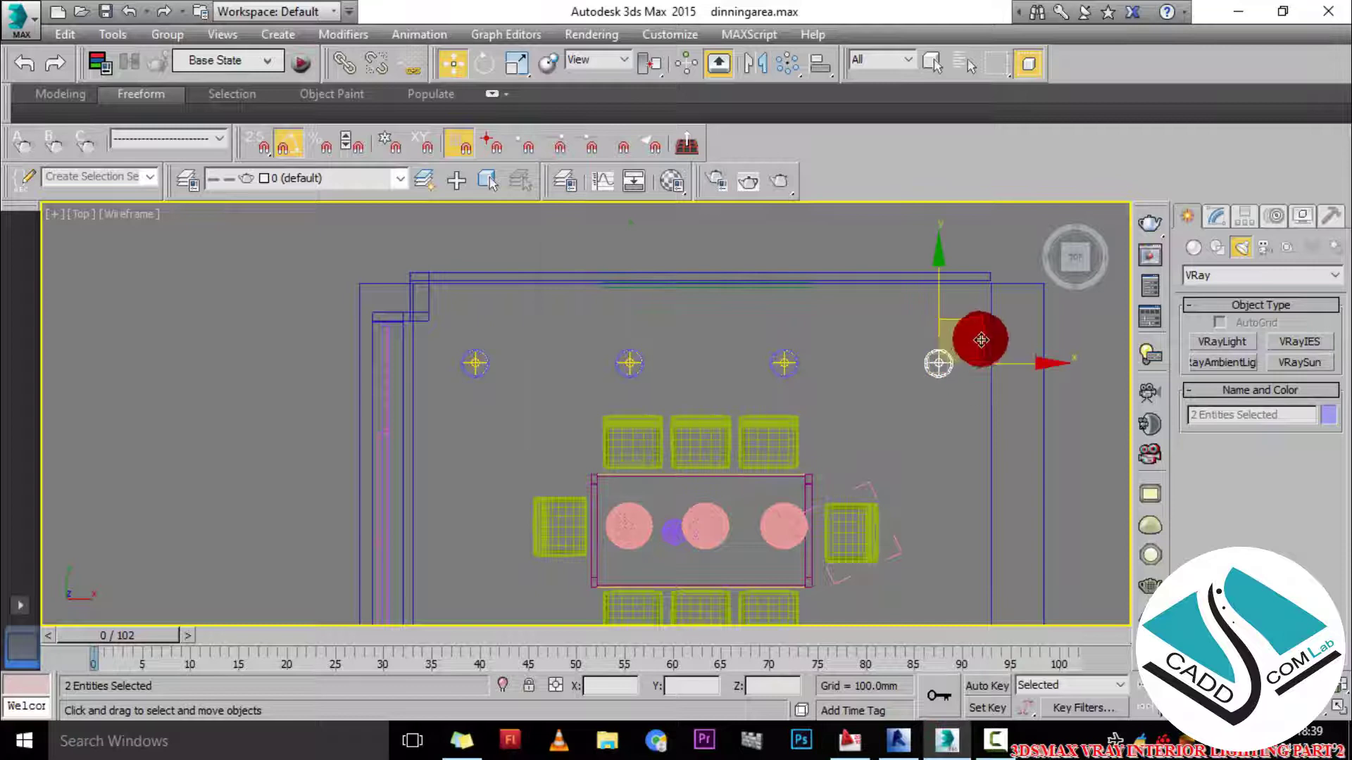
# - Clone the whole row of four ceiling lights as three more rows, spaced about 1170 mm apart along the room
pyautogui.moveTo(980, 317); pyautogui.dragTo(450, 392)
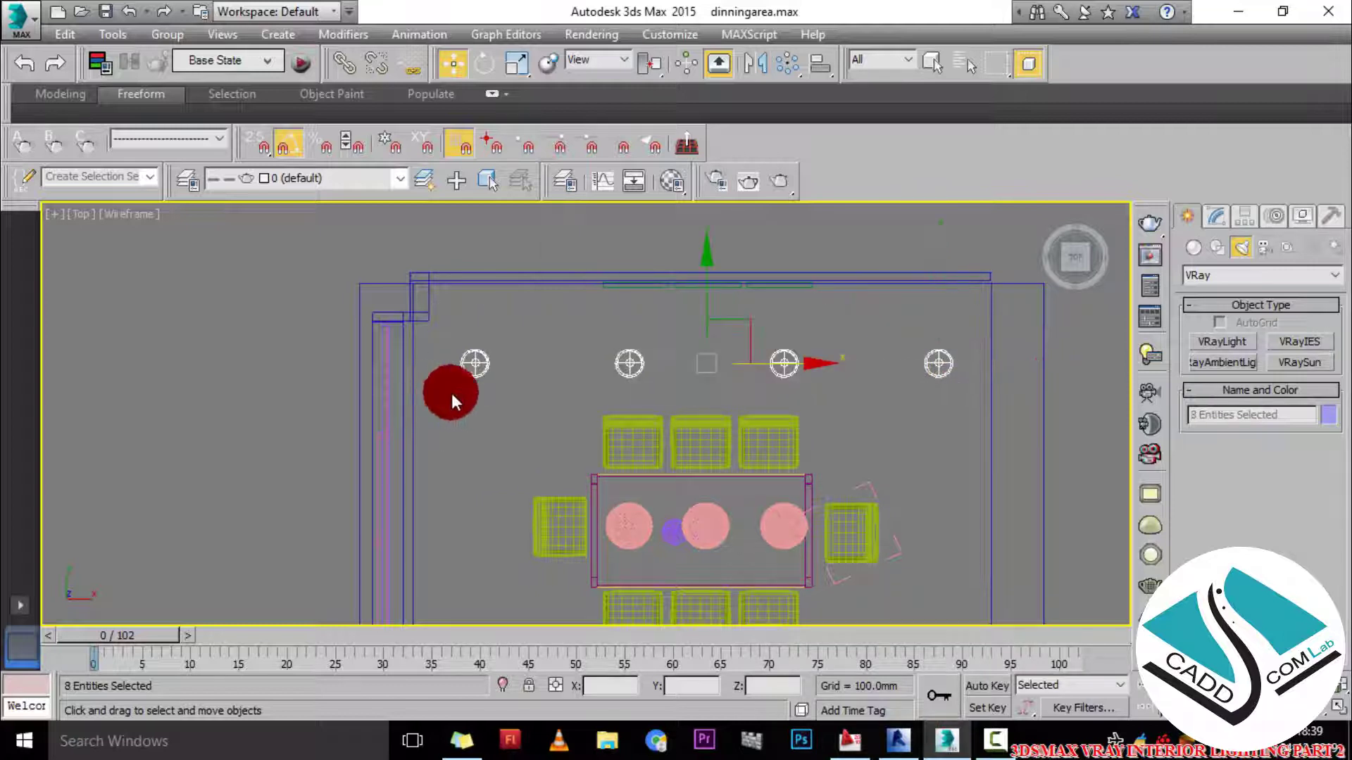
pyautogui.scroll(-4, 693, 326)
pyautogui.keyDown('shift'); pyautogui.moveTo(698, 343); pyautogui.dragTo(699, 411); pyautogui.keyUp('shift')
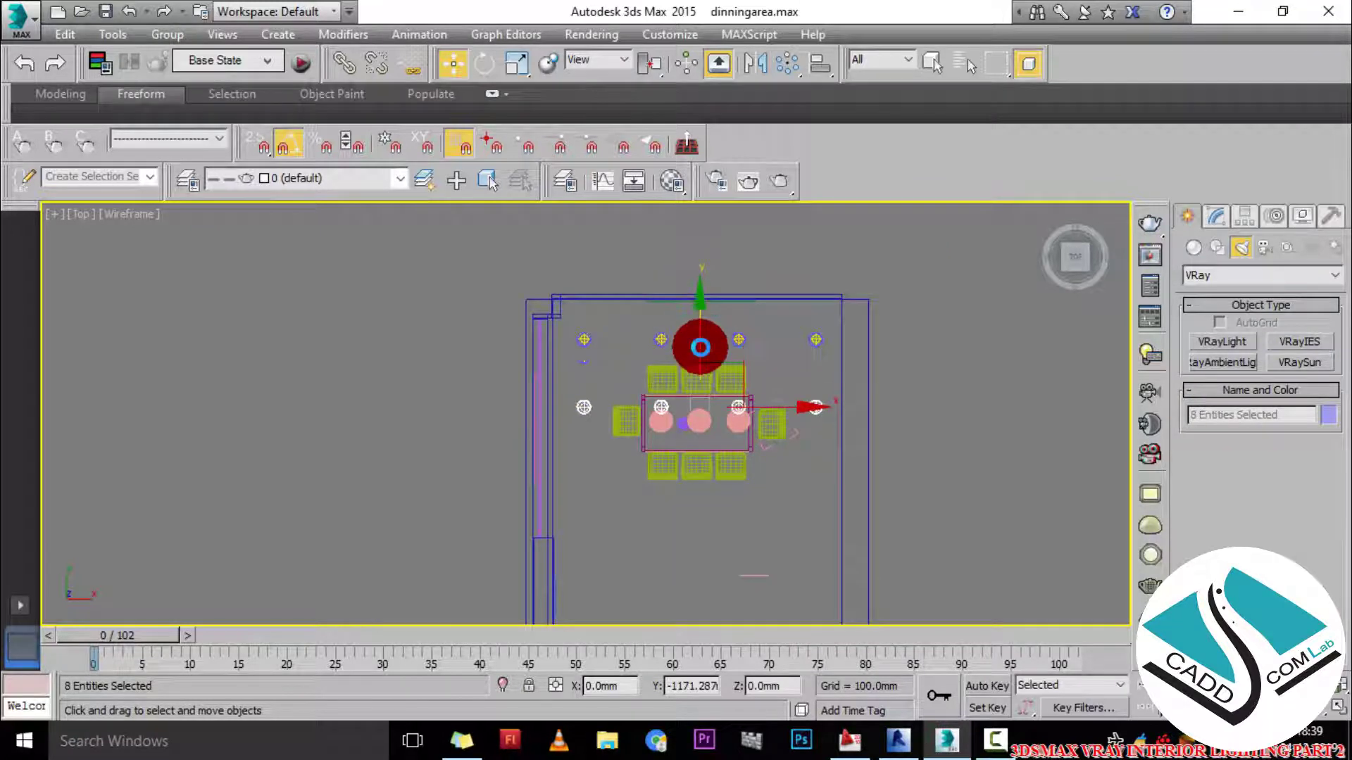
pyautogui.click(690, 451)
# - Clone the selected row of ceiling lights once more, placing the single copy just before the sofa
pyautogui.moveTo(678, 447); pyautogui.dragTo(696, 303, button='middle')
pyautogui.keyDown('shift'); pyautogui.moveTo(698, 305); pyautogui.dragTo(706, 386); pyautogui.keyUp('shift')
pyautogui.click(693, 454)
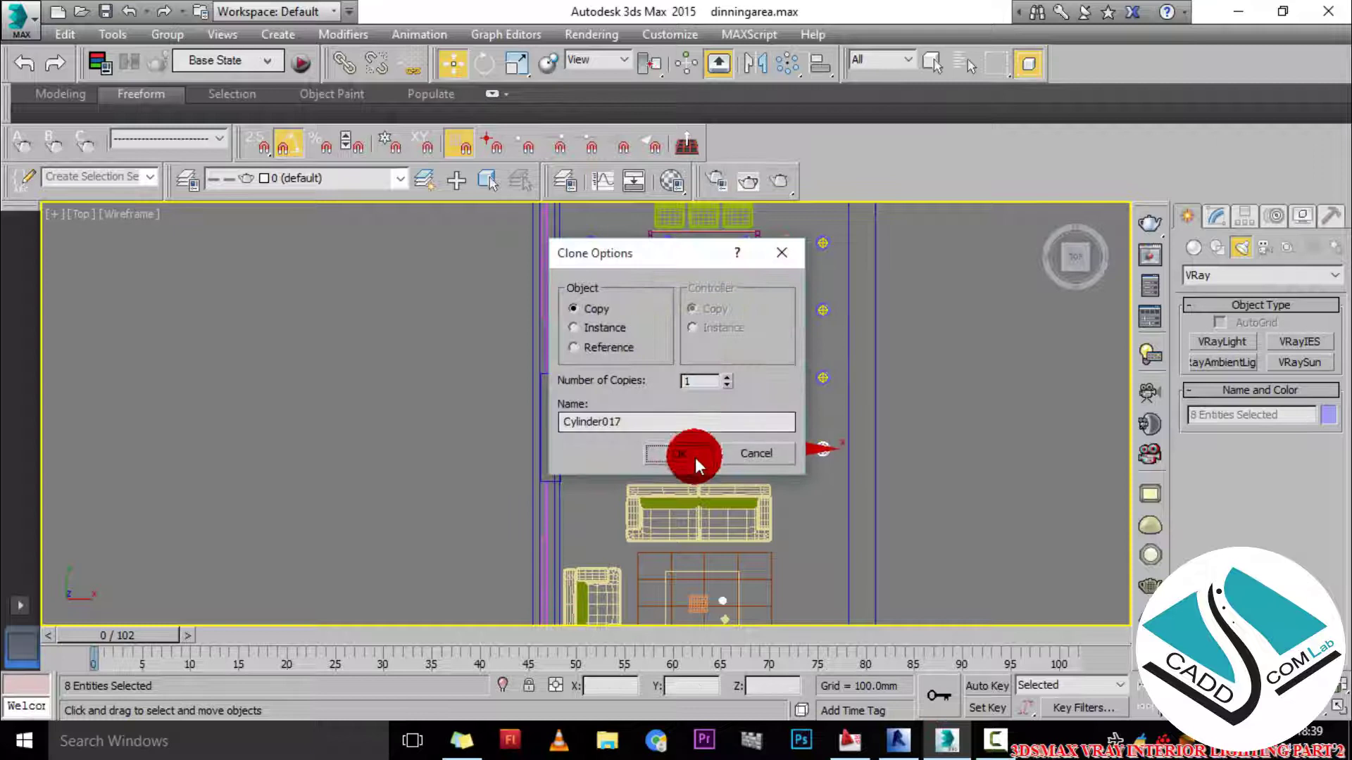
# - Examine the copied ceiling lights and the room layout in the perspective view
pyautogui.hotkey('alt', 'w')
pyautogui.rightClick(754, 474)
pyautogui.hotkey('alt', 'w')
pyautogui.moveTo(730, 425)
pyautogui.mouseDown(button='middle')
pyautogui.moveTo(721, 469)
pyautogui.moveTo(618, 319)
pyautogui.moveTo(737, 422)
pyautogui.moveTo(718, 425)
pyautogui.mouseUp(button='middle')
pyautogui.scroll(-3, 618, 320)
pyautogui.scroll(-4, 718, 425)
pyautogui.moveTo(842, 473); pyautogui.dragTo(543, 429, button='middle')
pyautogui.scroll(-4, 543, 429)
pyautogui.keyDown('alt'); pyautogui.moveTo(796, 476); pyautogui.dragTo(752, 488, button='middle'); pyautogui.keyUp('alt')
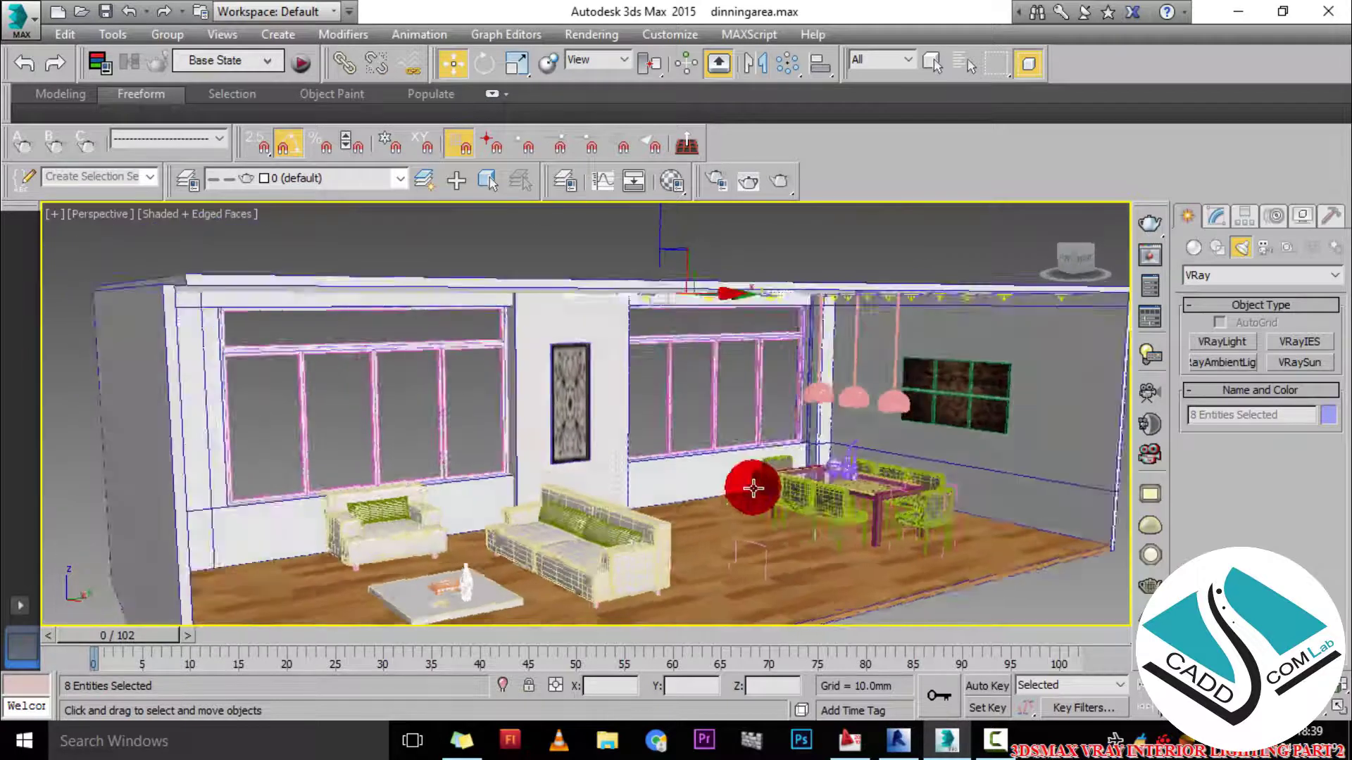
pyautogui.scroll(3, 739, 471)
pyautogui.scroll(4, 794, 521)
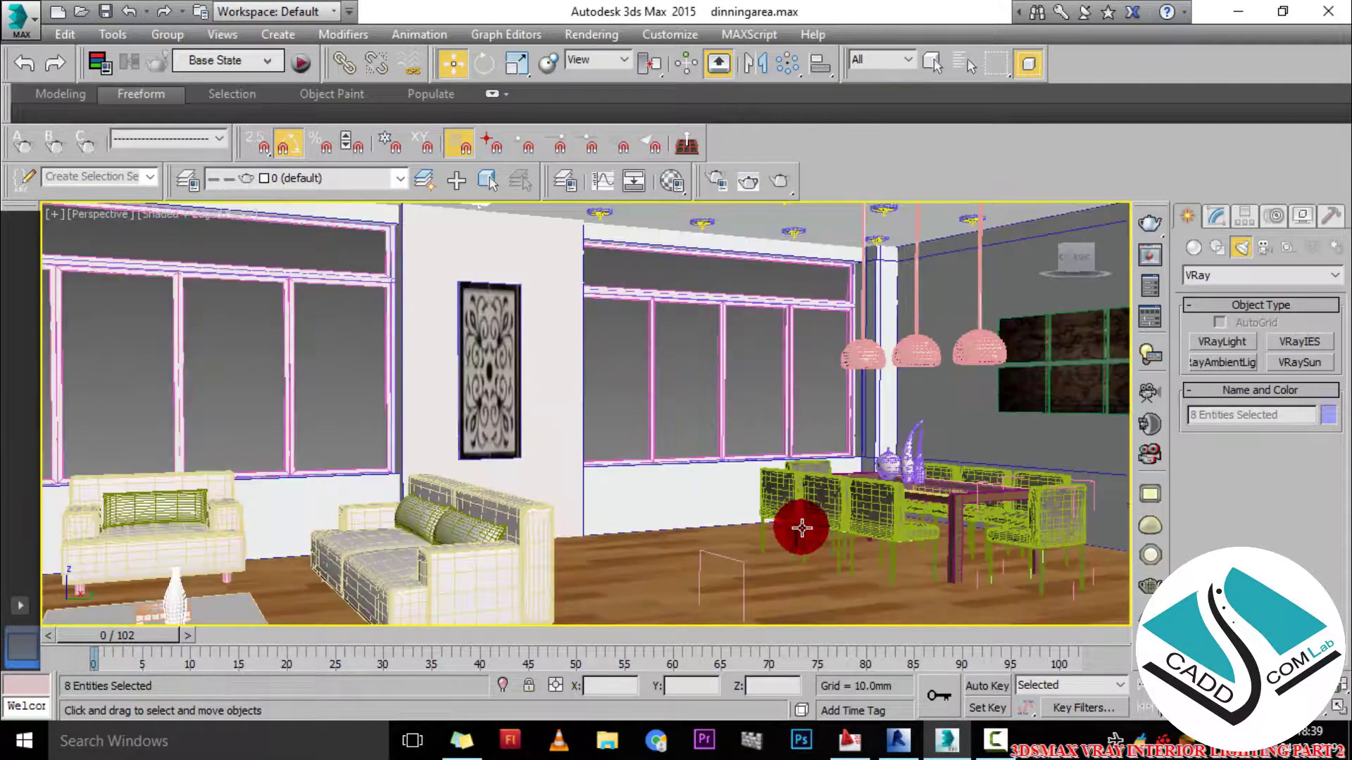
pyautogui.scroll(3, 802, 528)
# - Create a Sphere-type VRayLight at the centre of the leftmost pendant lamp above the dining table in the top view
pyautogui.hotkey('alt', 'w')
pyautogui.hotkey('alt', 'w')
pyautogui.scroll(-2, 797, 335)
pyautogui.scroll(3, 973, 456)
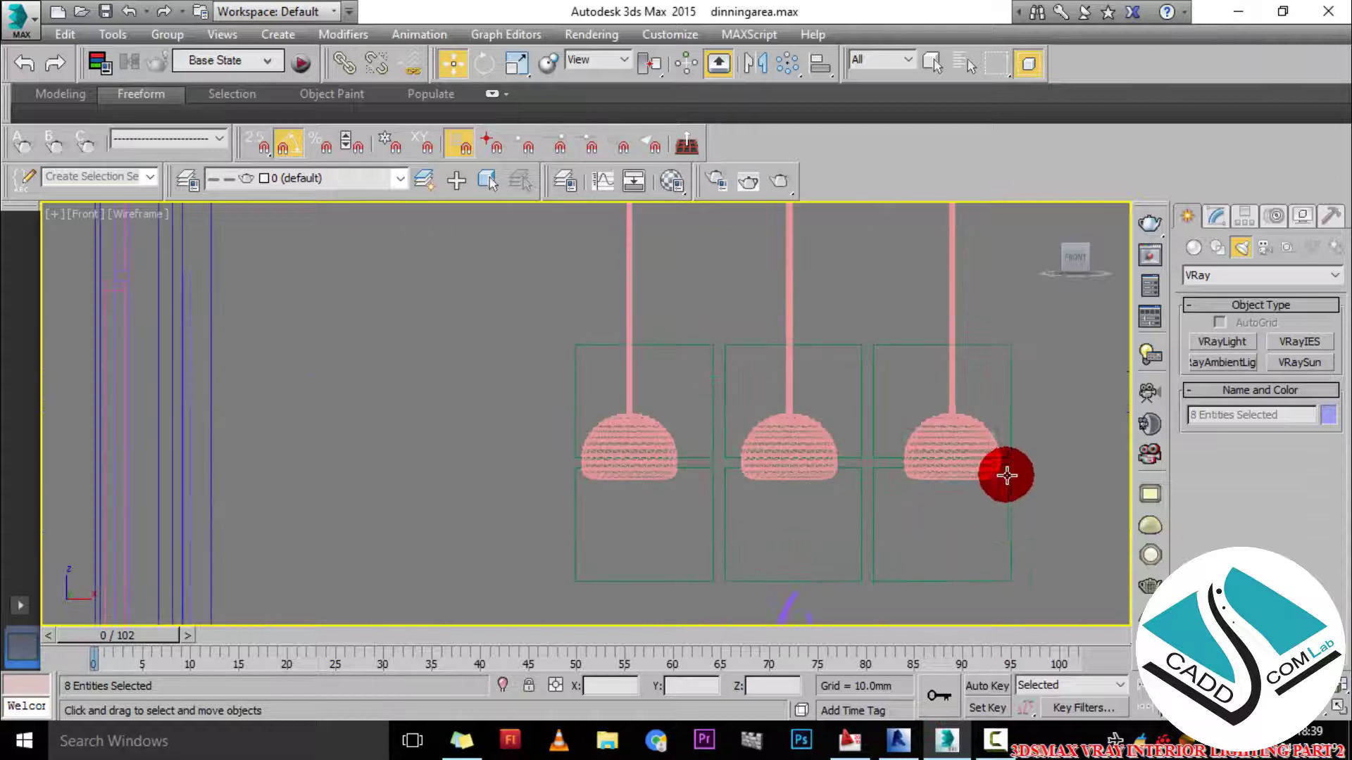
pyautogui.click(1233, 341)
pyautogui.click(1312, 471)
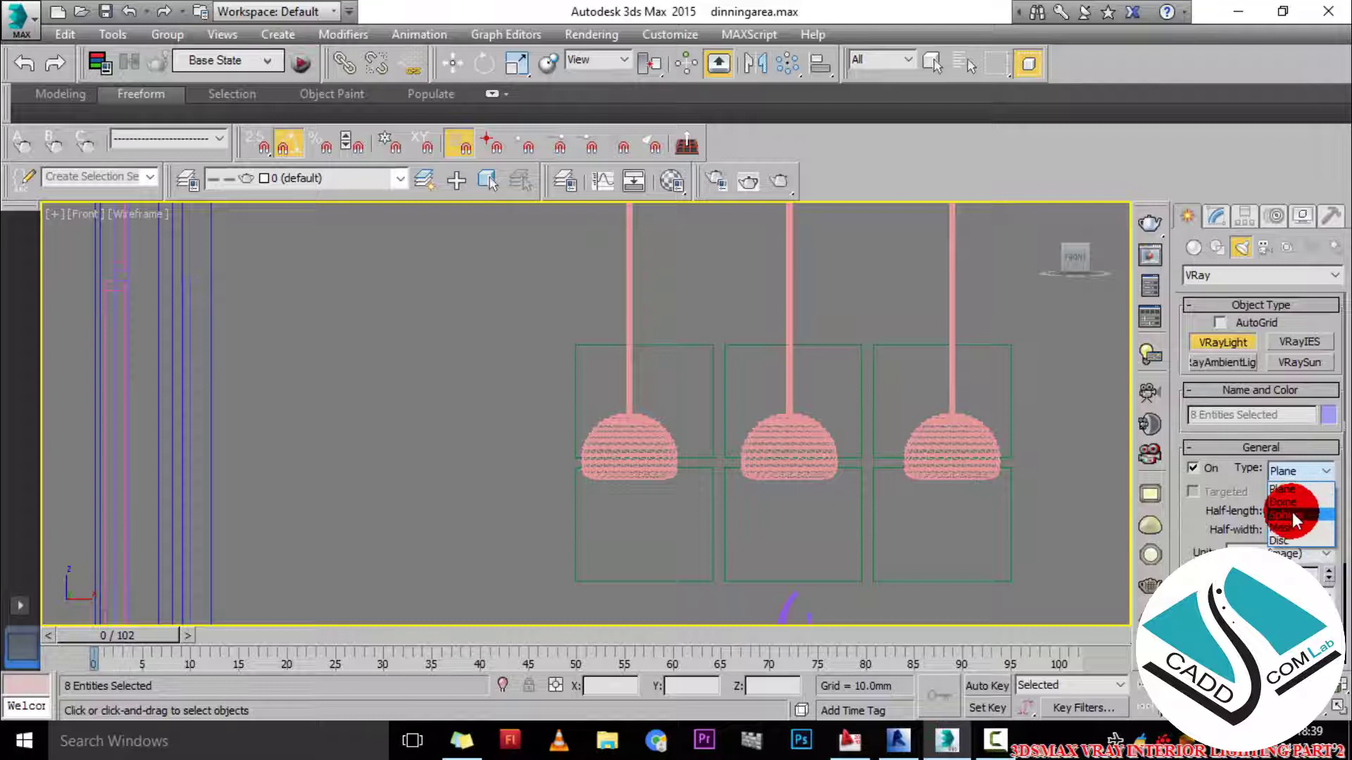
pyautogui.click(1292, 512)
pyautogui.hotkey('alt', 'w')
pyautogui.rightClick(440, 341)
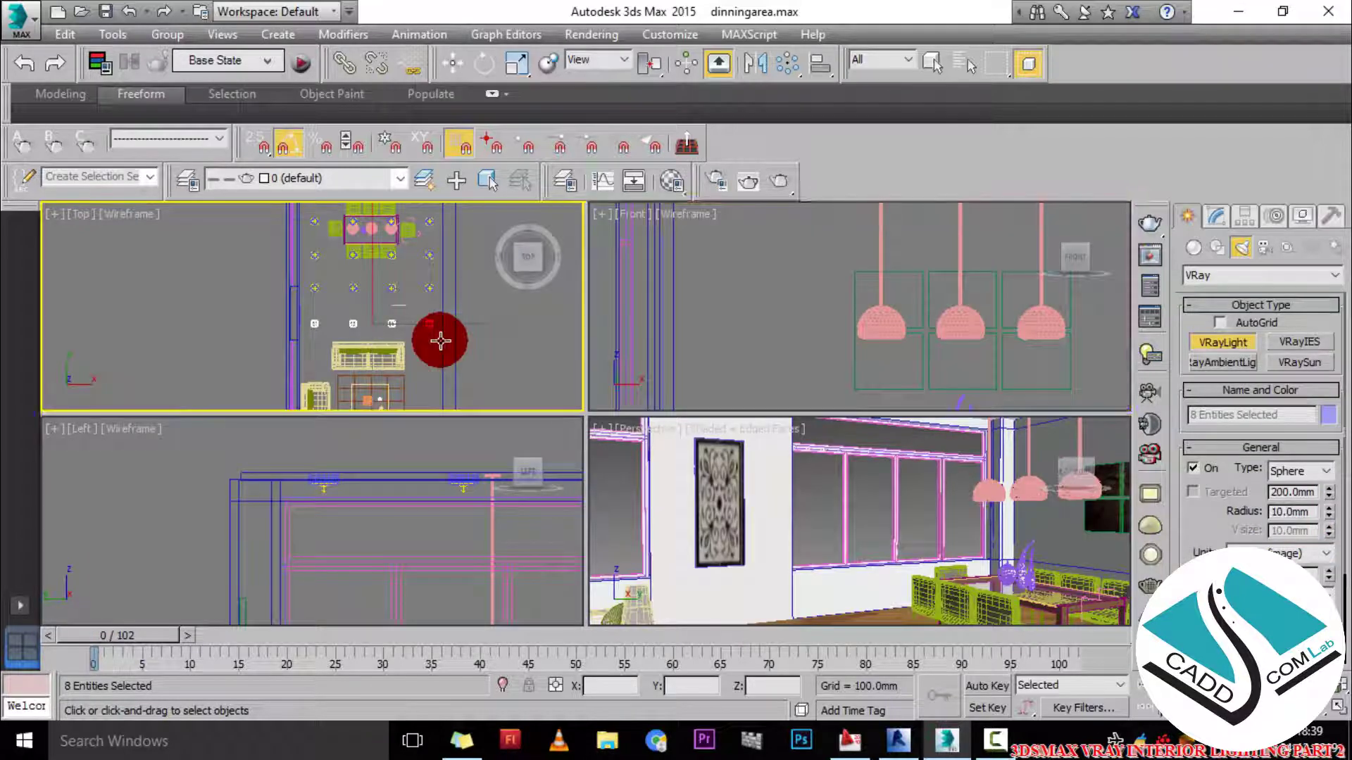
pyautogui.hotkey('alt', 'w')
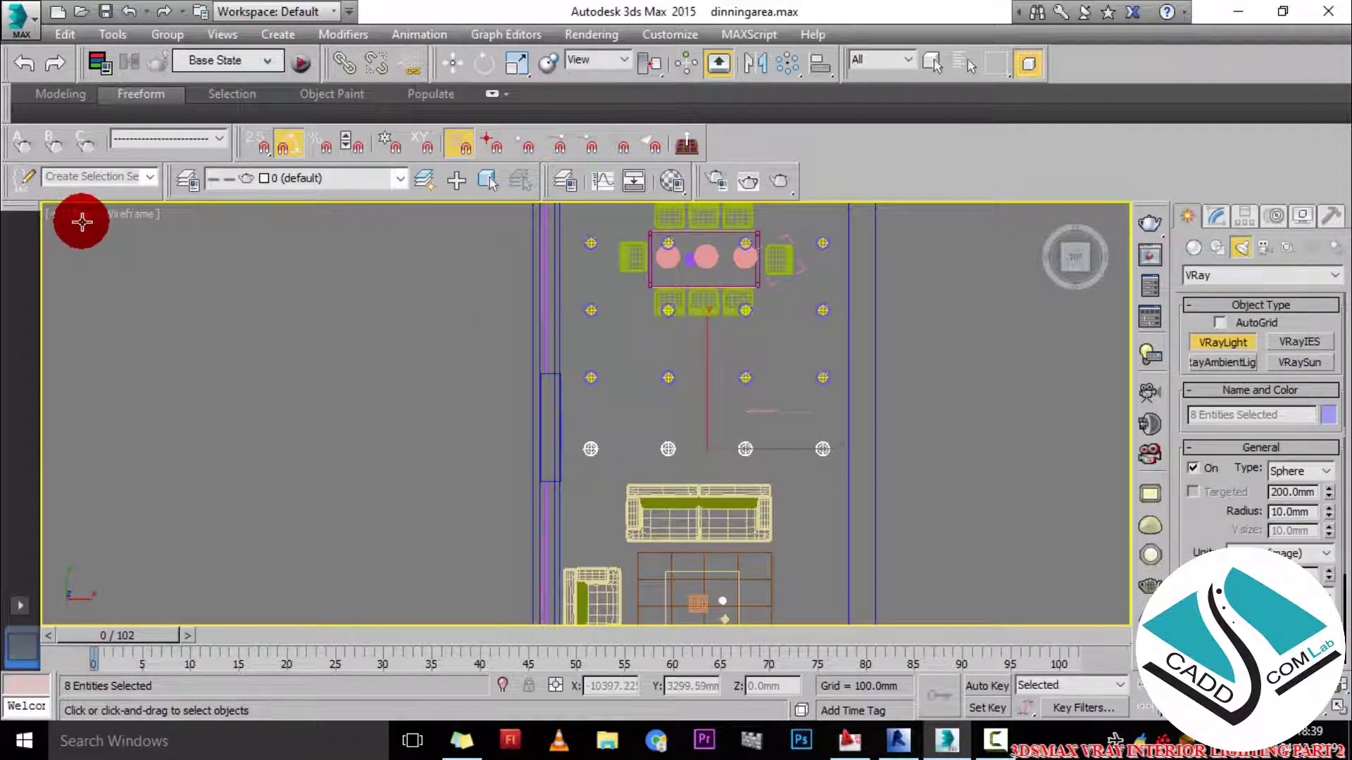
pyautogui.moveTo(676, 488); pyautogui.dragTo(712, 641, button='middle')
pyautogui.scroll(10, 700, 431)
pyautogui.click(642, 426)
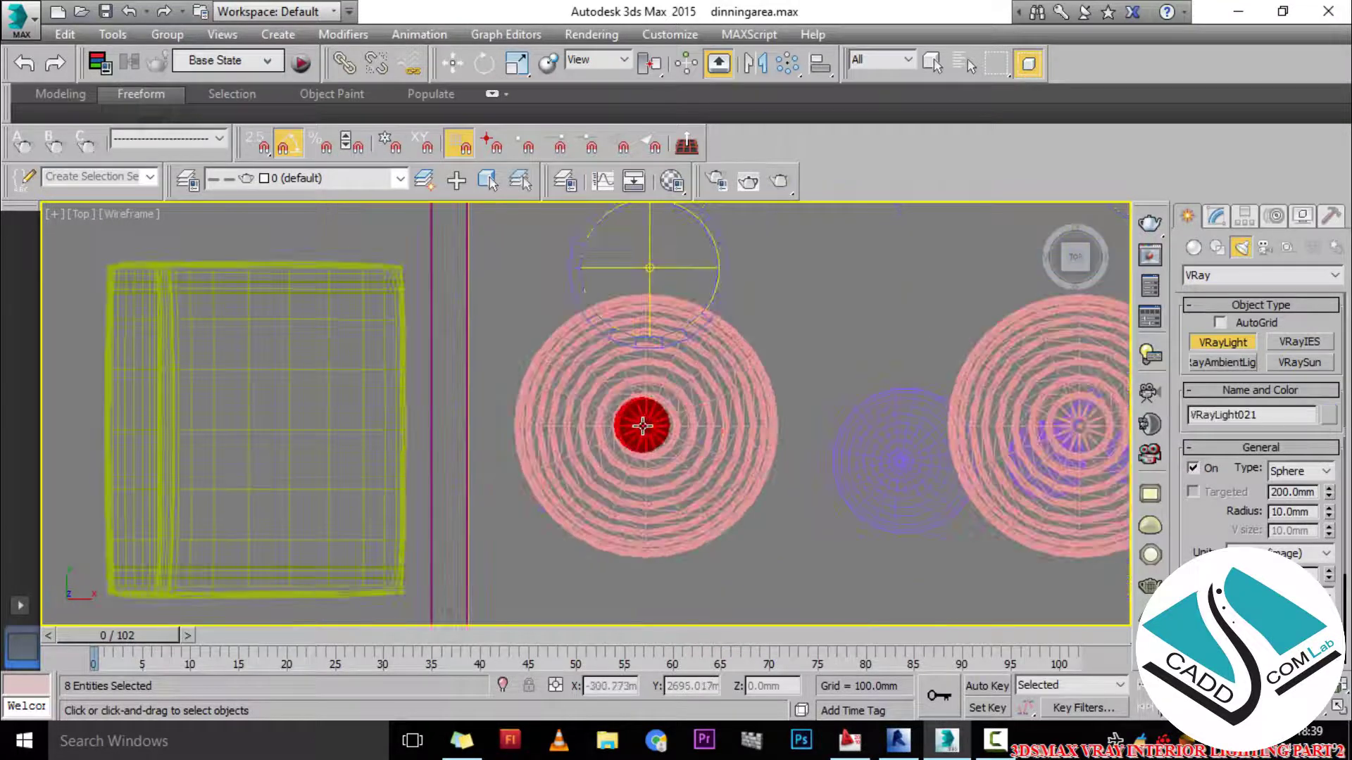
# - Raise the sphere light to about 1847 mm so it sits in the leftmost pendant shade
pyautogui.press('w')
pyautogui.hotkey('alt', 'w')
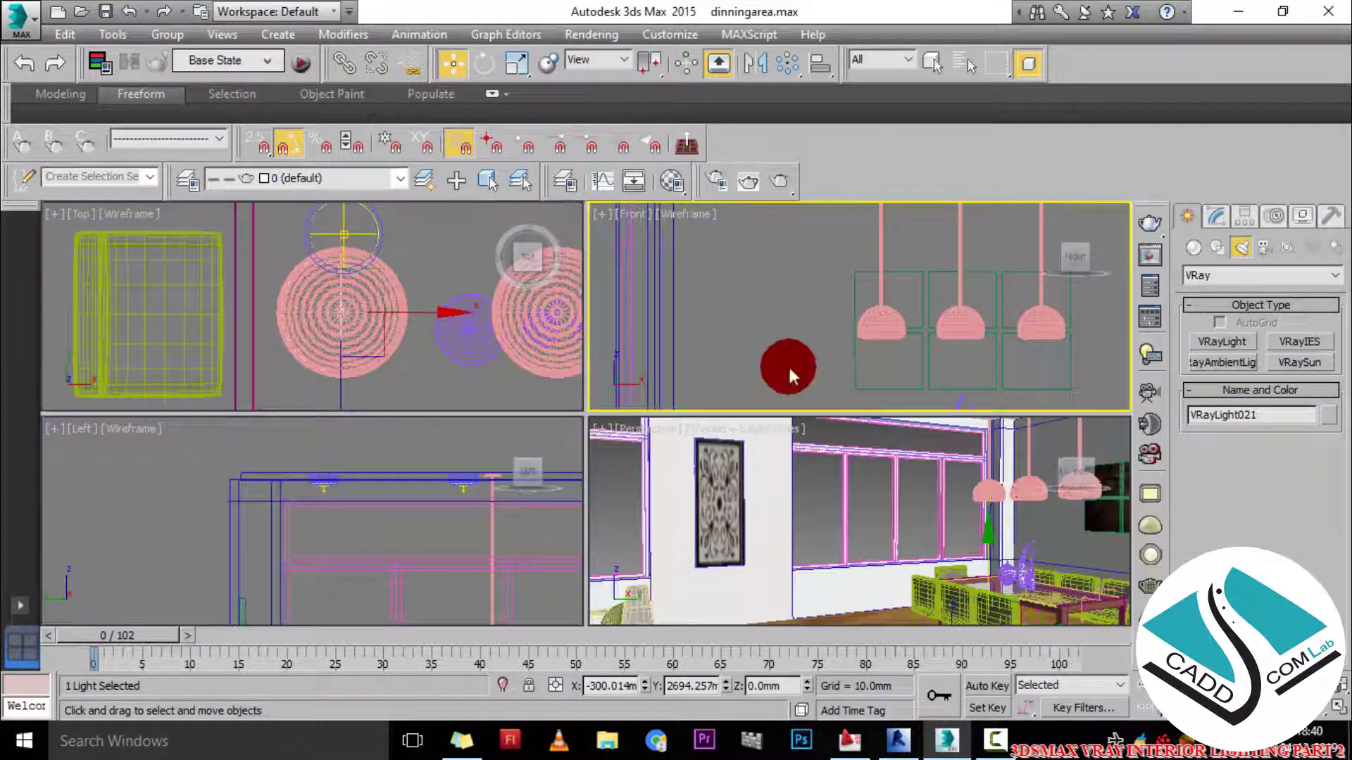
pyautogui.hotkey('alt', 'w')
pyautogui.moveTo(712, 390); pyautogui.dragTo(689, 350)
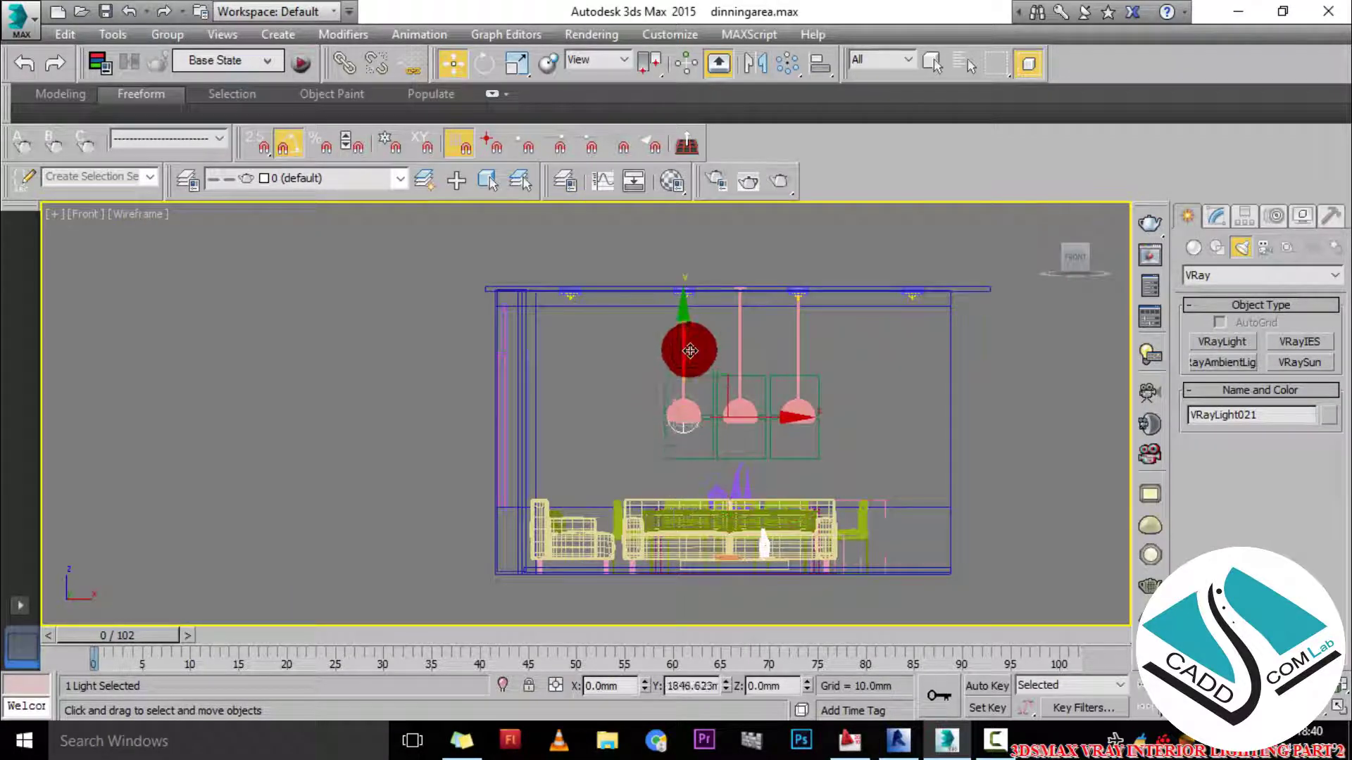
# - Clone the sphere light as instances into the middle and right pendant lamps
pyautogui.scroll(5, 689, 350)
pyautogui.moveTo(686, 403)
pyautogui.mouseDown()
pyautogui.moveTo(731, 470)
pyautogui.moveTo(794, 452)
pyautogui.moveTo(894, 457)
pyautogui.mouseUp()
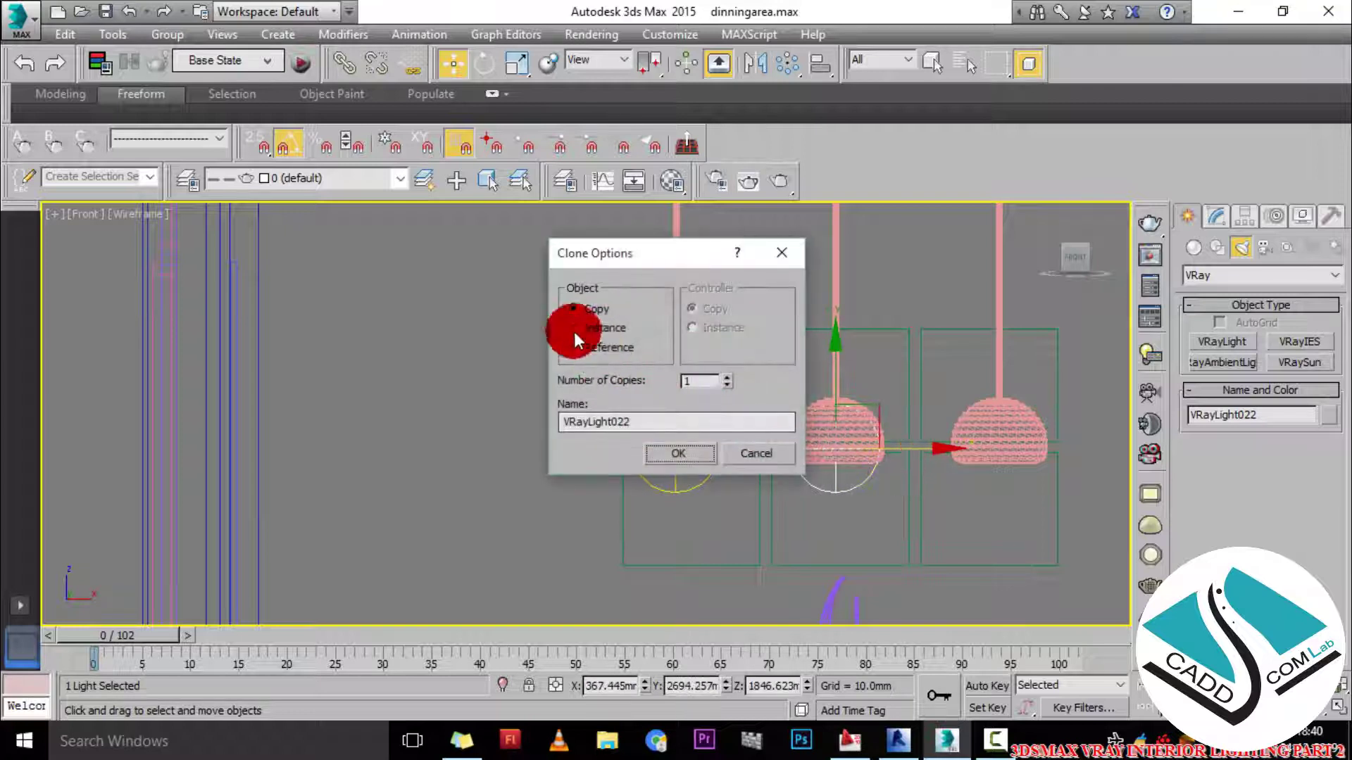
pyautogui.click(703, 453)
pyautogui.keyDown('shift'); pyautogui.moveTo(878, 450); pyautogui.dragTo(1038, 448); pyautogui.keyUp('shift')
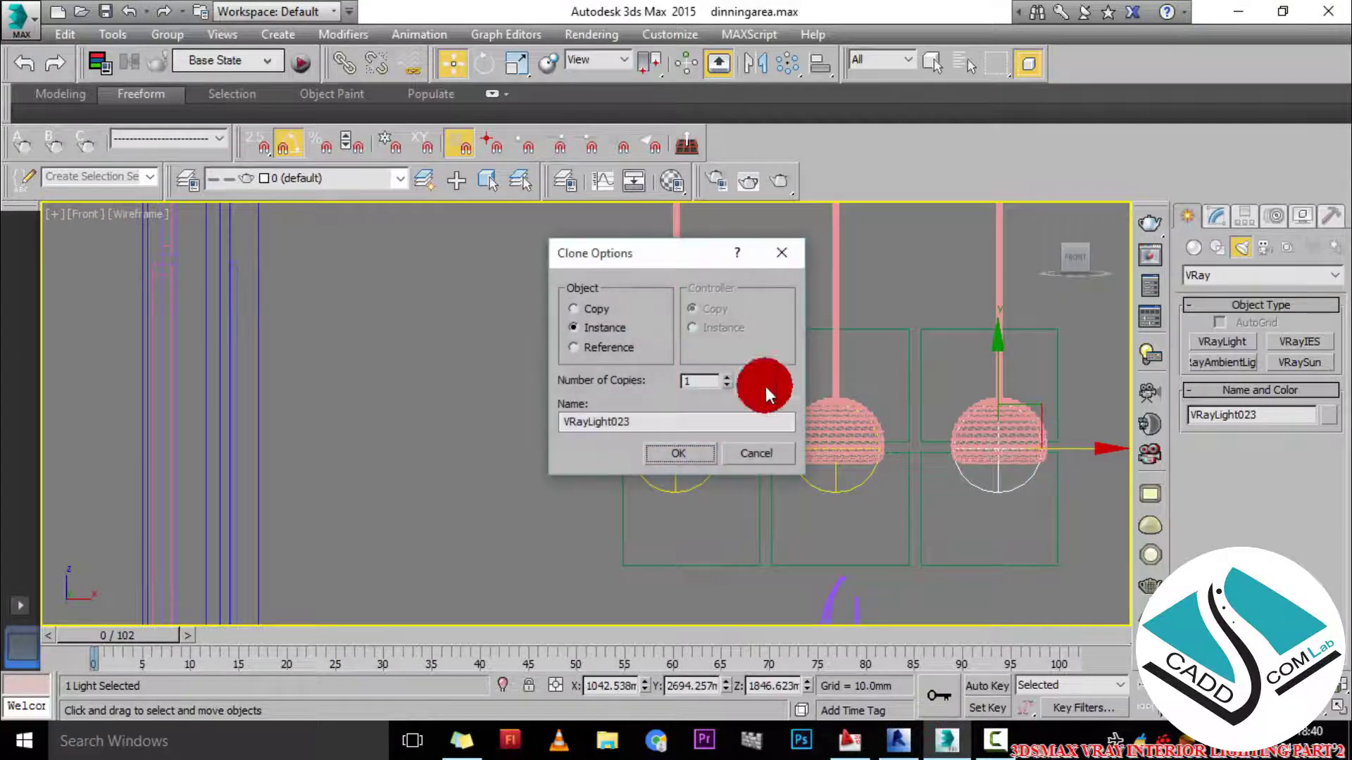
pyautogui.click(686, 442)
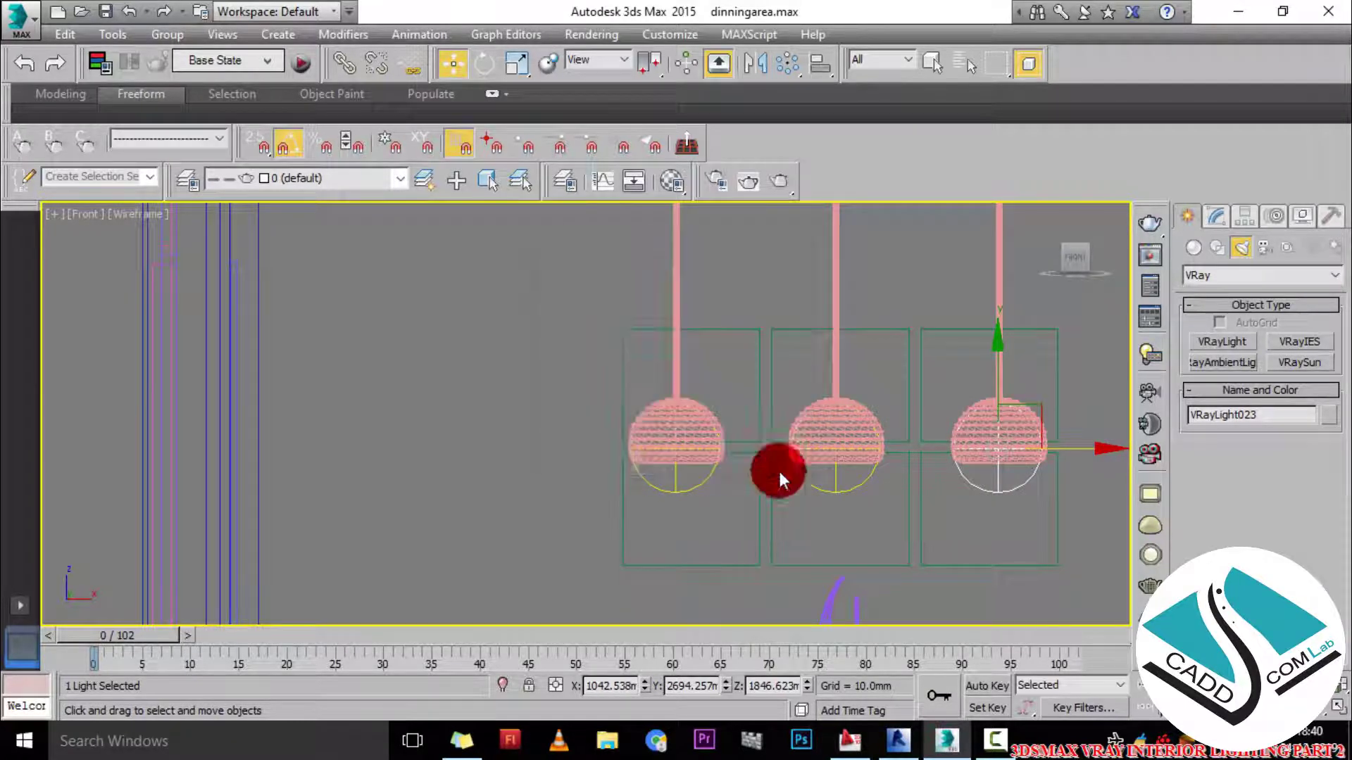
# - Change the pendant sphere light's colour to a warm yellow-orange with hue 27
pyautogui.hotkey('alt', 'w')
pyautogui.rightClick(875, 477)
pyautogui.hotkey('alt', 'w')
pyautogui.moveTo(851, 474)
pyautogui.mouseDown(button='middle')
pyautogui.moveTo(696, 463)
pyautogui.moveTo(709, 458)
pyautogui.mouseUp(button='middle')
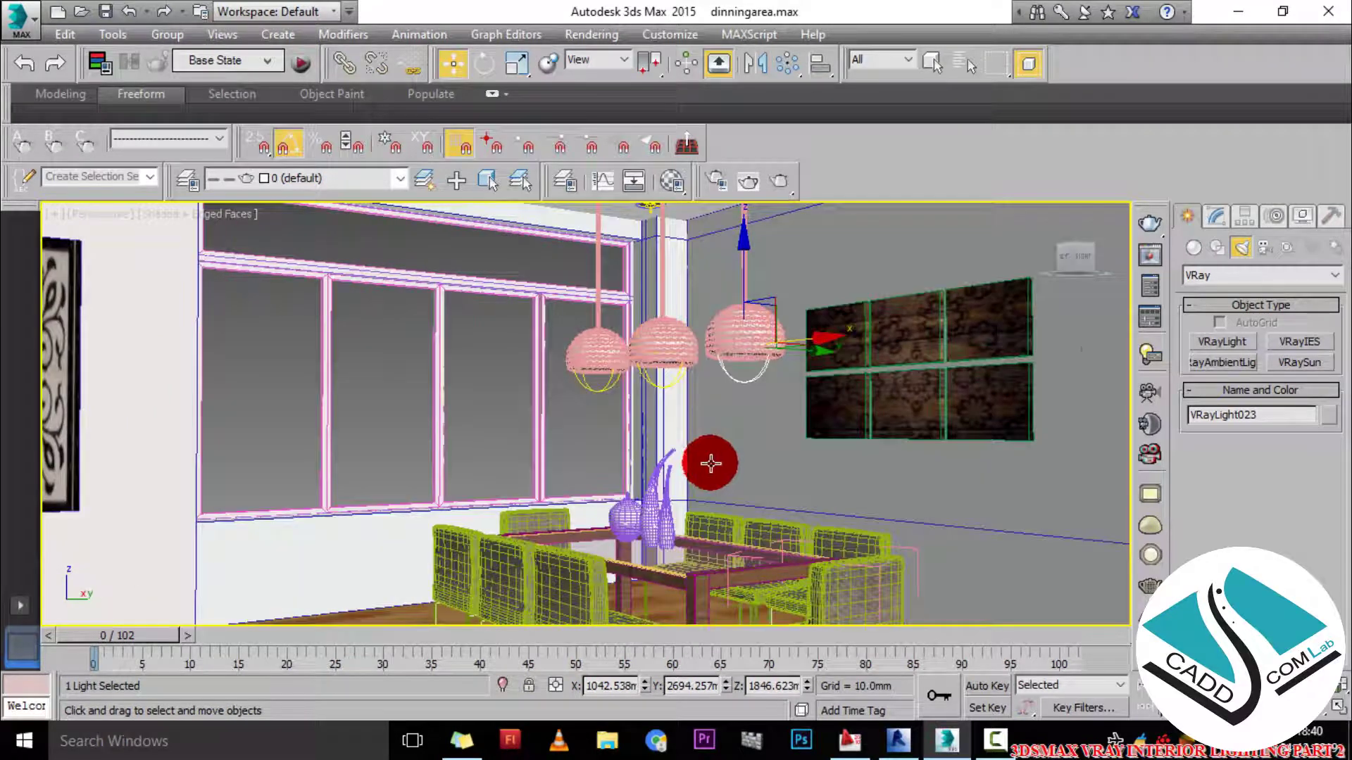
pyautogui.click(1218, 218)
pyautogui.moveTo(1211, 508); pyautogui.dragTo(1227, 588)
pyautogui.click(1257, 511)
pyautogui.click(1201, 533)
pyautogui.moveTo(1274, 520); pyautogui.dragTo(1283, 712)
pyautogui.click(1283, 538)
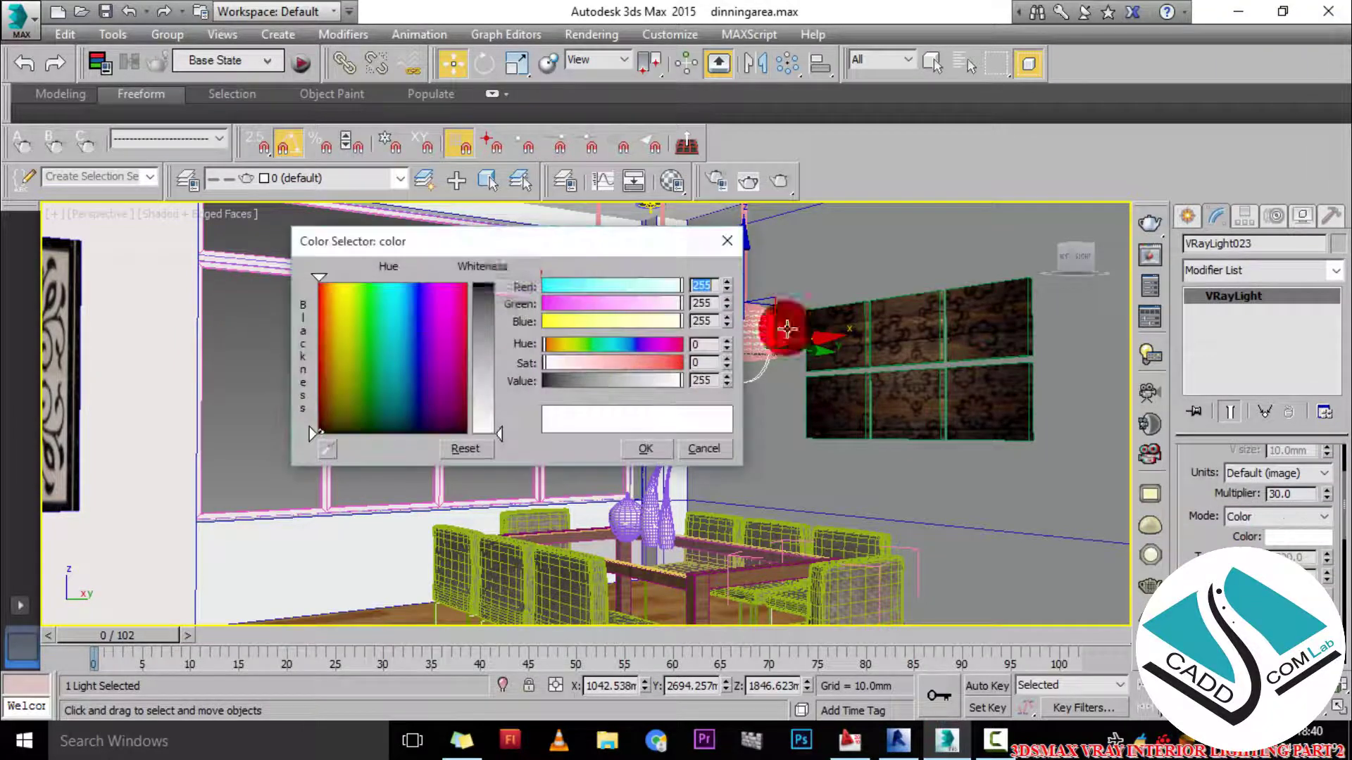
pyautogui.moveTo(411, 317)
pyautogui.mouseDown()
pyautogui.moveTo(387, 310)
pyautogui.moveTo(407, 300)
pyautogui.moveTo(335, 299)
pyautogui.mouseUp()
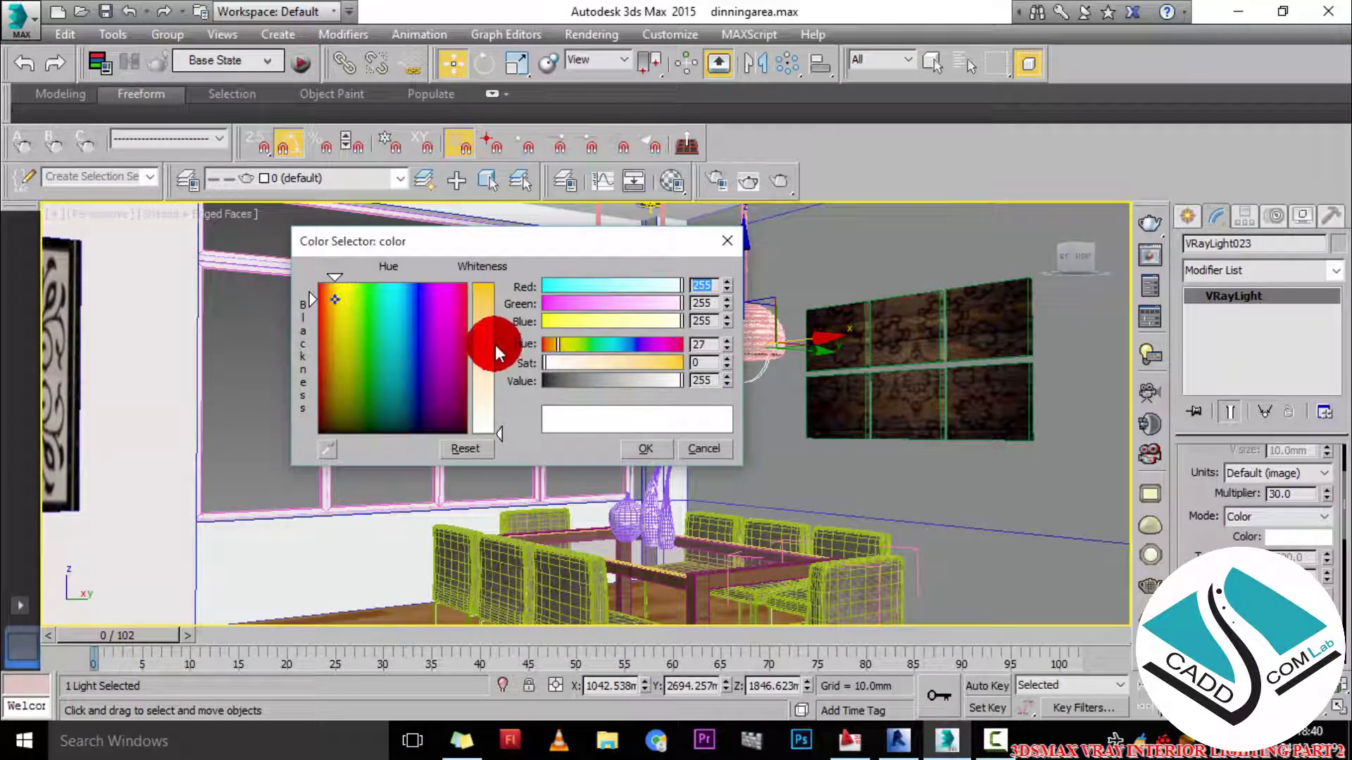
pyautogui.moveTo(496, 355); pyautogui.dragTo(497, 317)
pyautogui.click(658, 450)
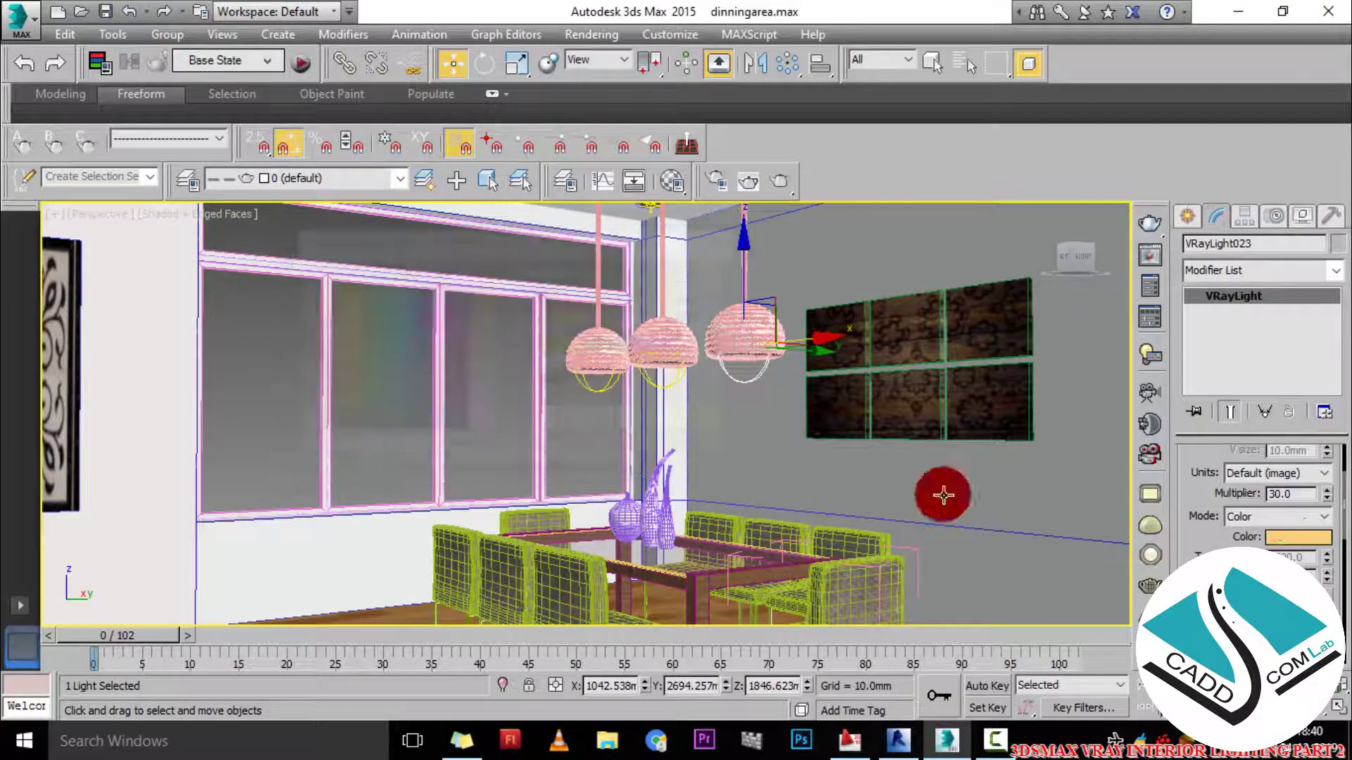
# - Set the pendant sphere light's multiplier to 2000
pyautogui.moveTo(1287, 495); pyautogui.dragTo(1247, 499)
pyautogui.write('900')
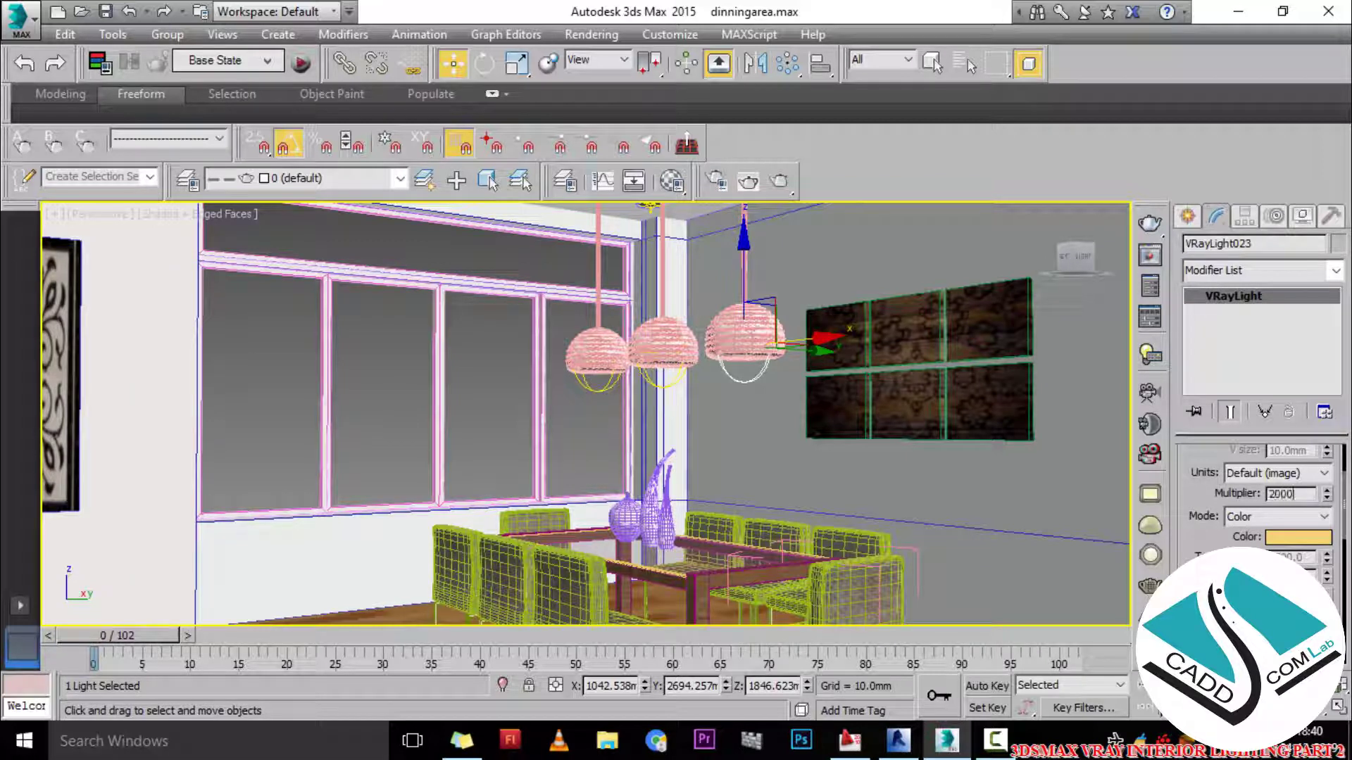
pyautogui.moveTo(893, 400)
pyautogui.keyDown('alt'); pyautogui.mouseDown(button='middle')
pyautogui.moveTo(847, 386)
pyautogui.moveTo(886, 410)
pyautogui.mouseUp(button='middle'); pyautogui.keyUp('alt')
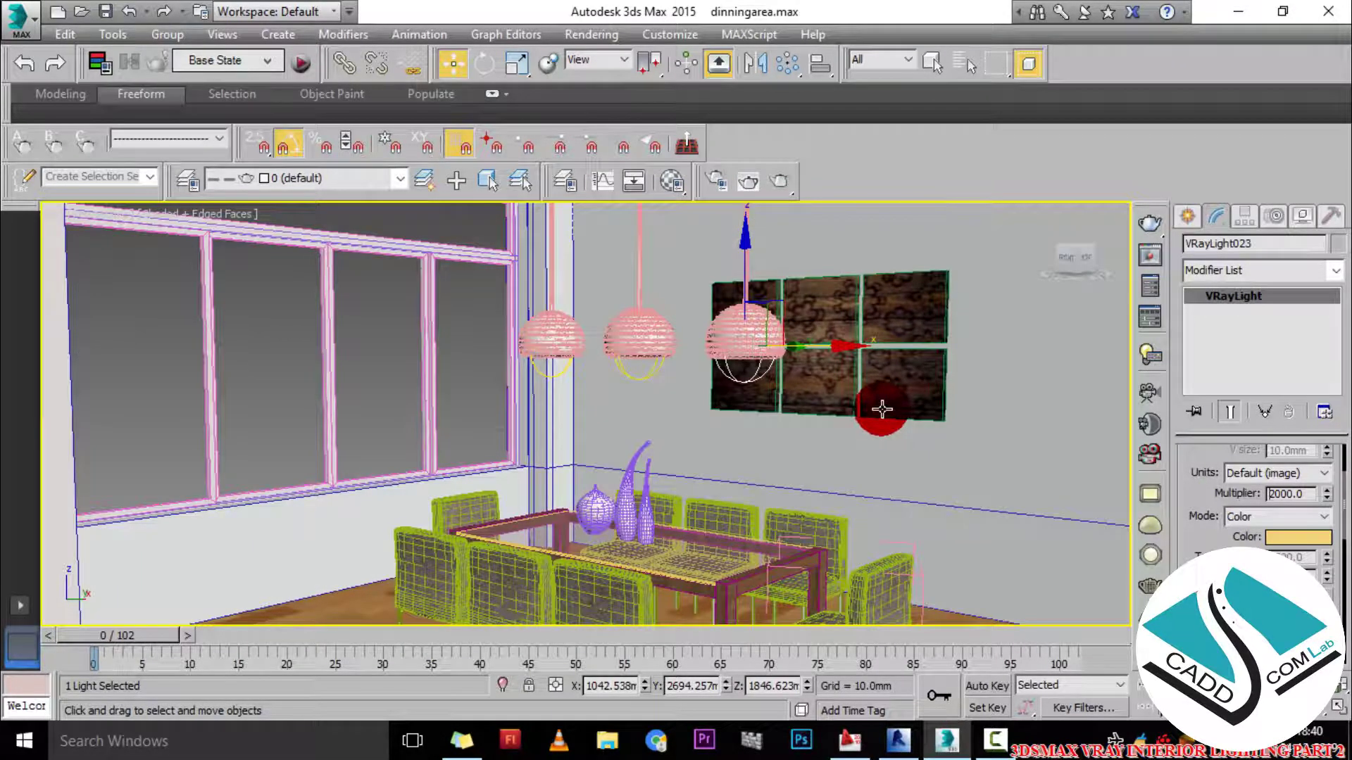
# - Draw a V-Ray plane light in the Top view spanning the full length and depth of the wall picture panels
pyautogui.scroll(3, 846, 353)
pyautogui.hotkey('alt', 'w')
pyautogui.rightClick(512, 336)
pyautogui.hotkey('alt', 'w')
pyautogui.scroll(-5, 505, 341)
pyautogui.scroll(10, 598, 625)
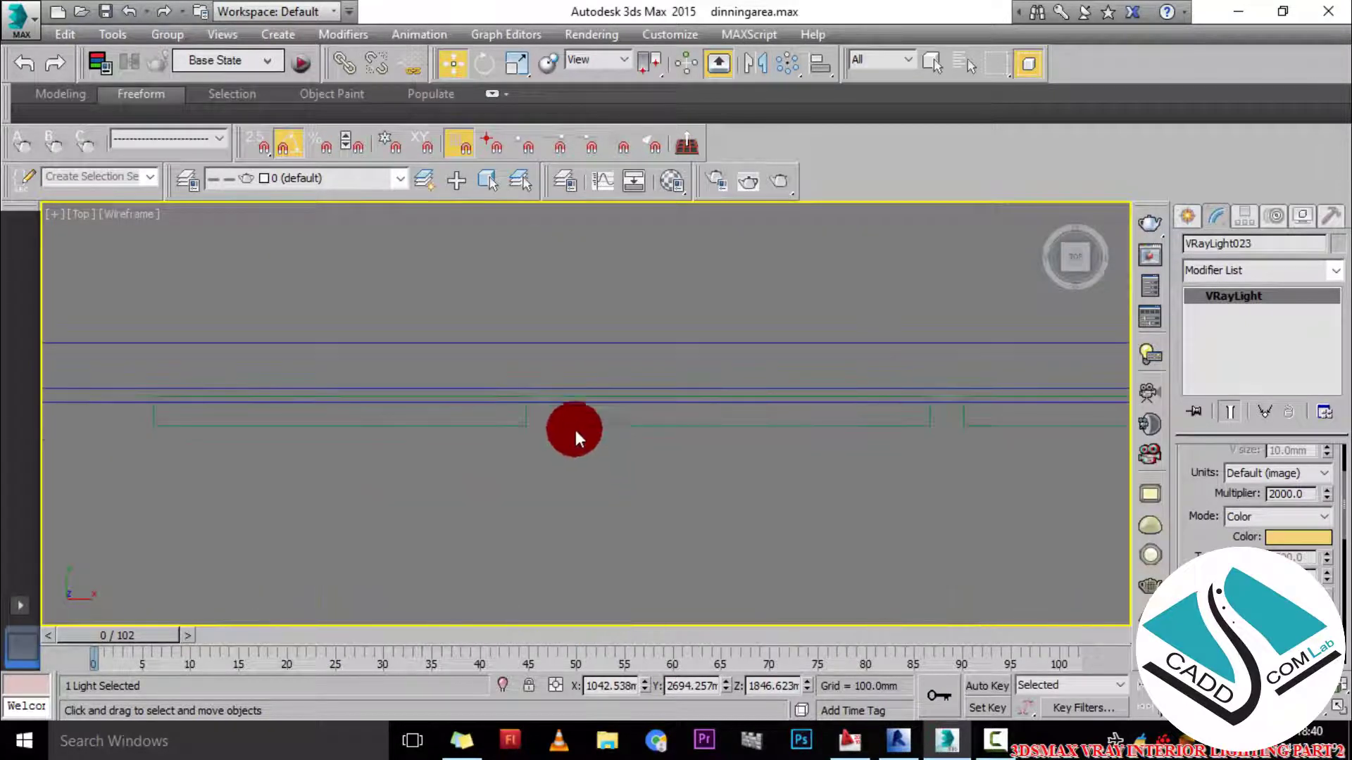
pyautogui.click(1149, 218)
pyautogui.click(1223, 341)
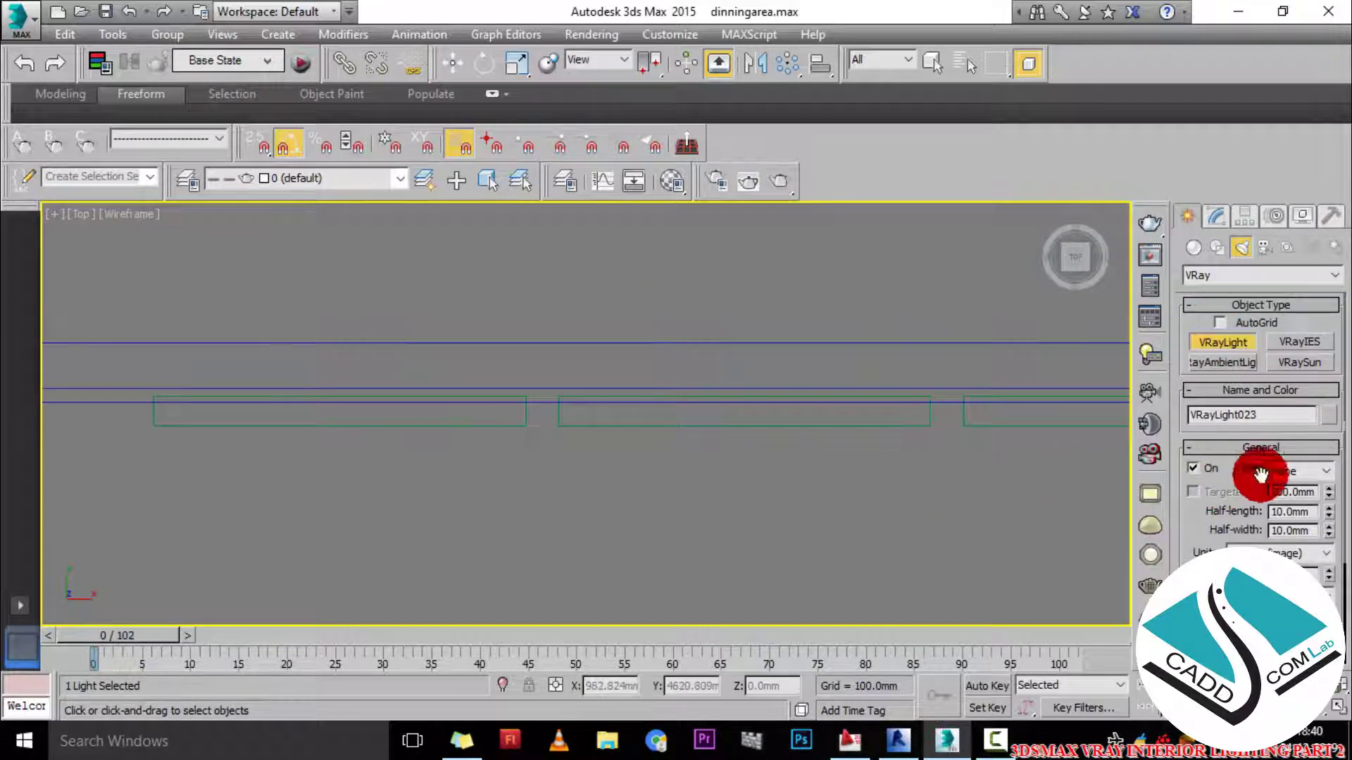
pyautogui.scroll(-2, 317, 405)
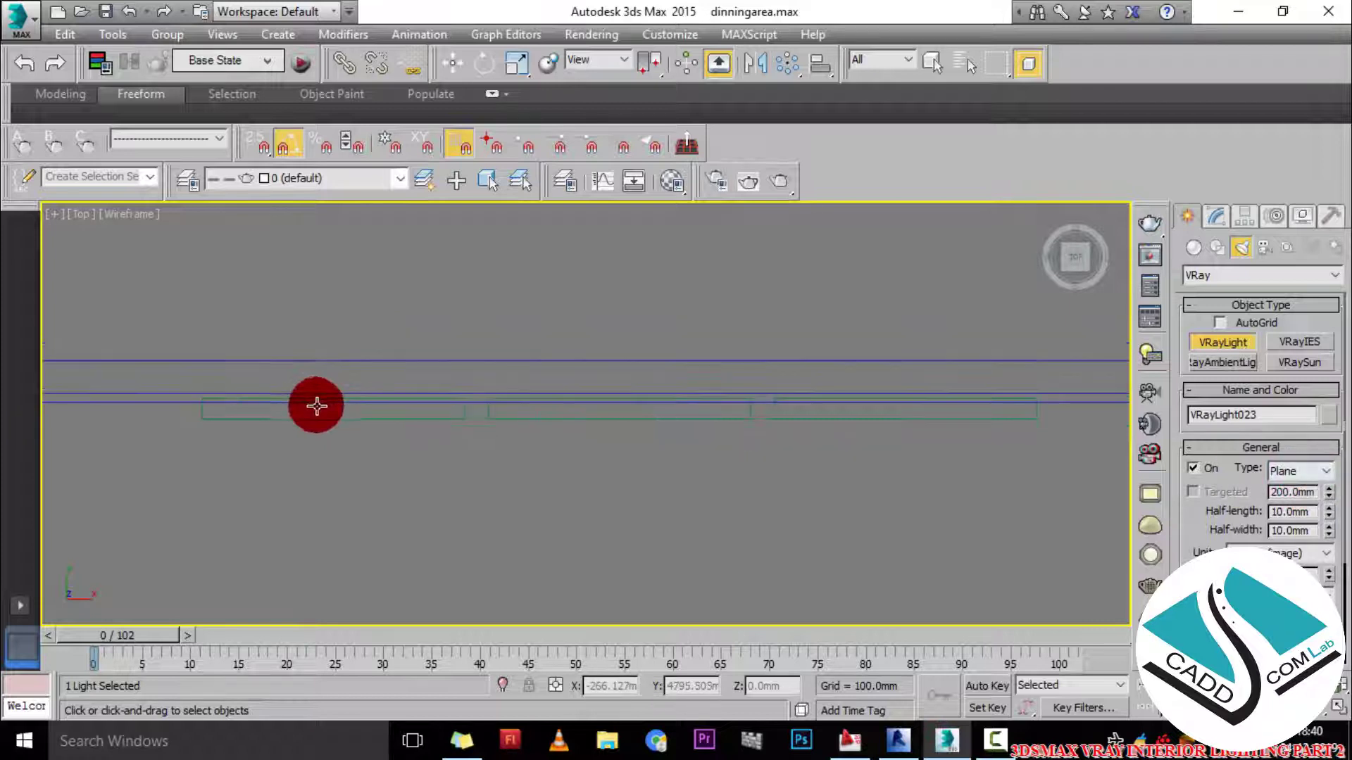
pyautogui.click(200, 400)
pyautogui.moveTo(201, 401); pyautogui.dragTo(1034, 420)
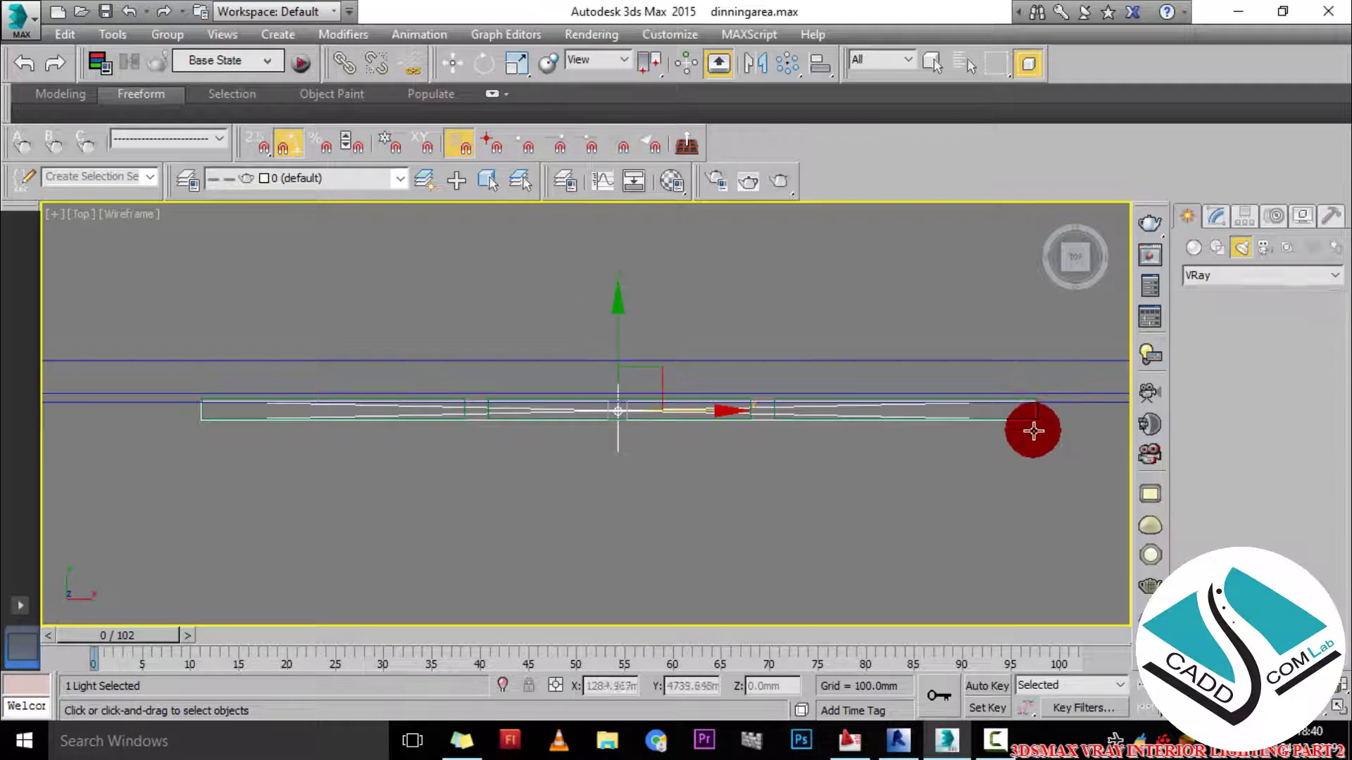
# - Raise the new plane light to a height of about 2611 mm in the Front view
pyautogui.press('w')
pyautogui.hotkey('alt', 'w')
pyautogui.hotkey('alt', 'w')
pyautogui.scroll(-5, 697, 399)
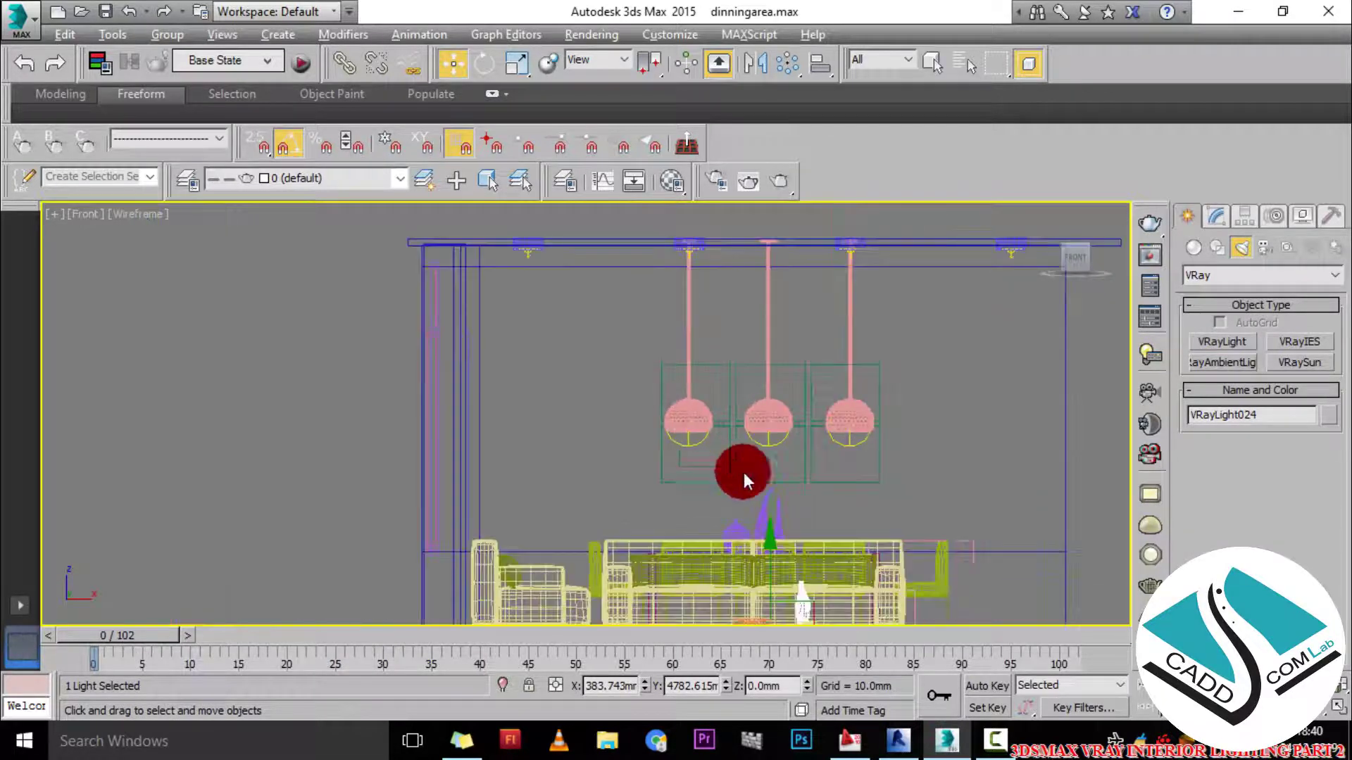
pyautogui.moveTo(763, 508); pyautogui.dragTo(745, 350)
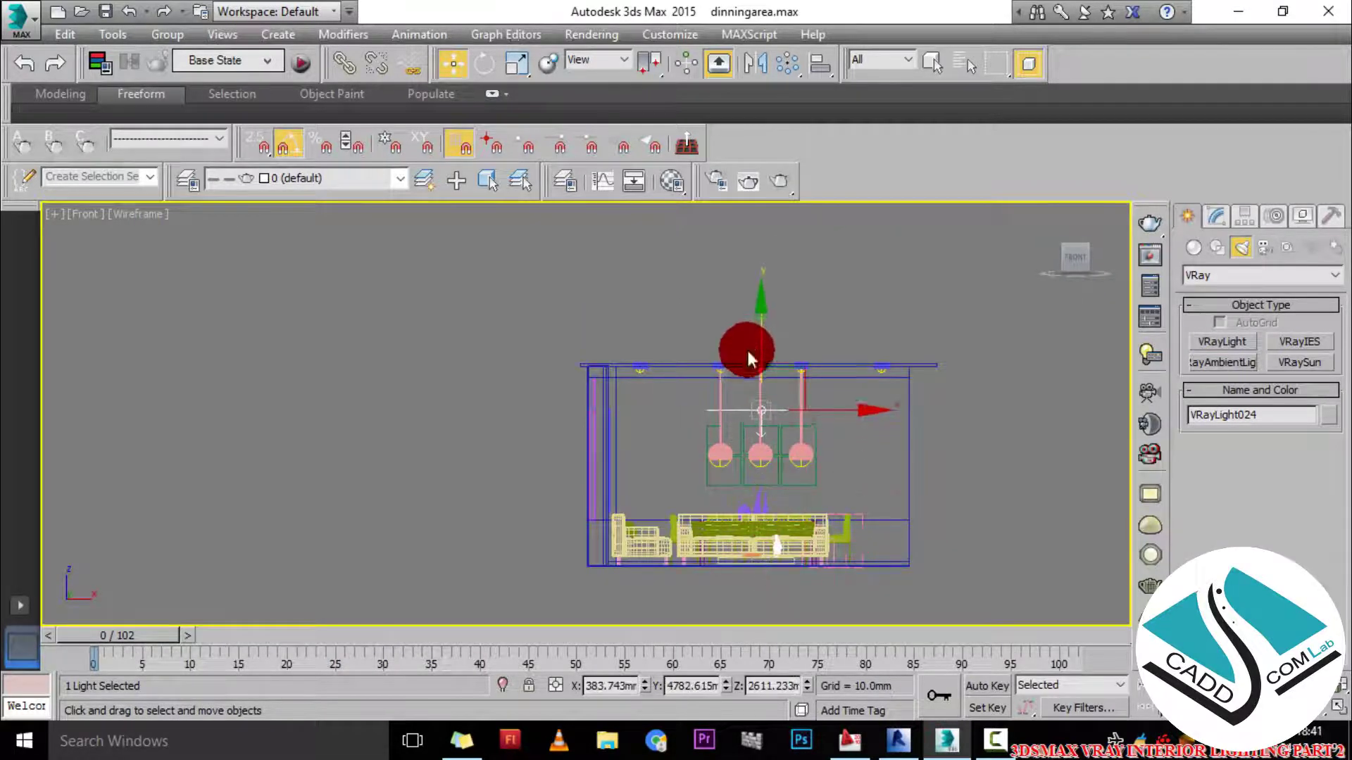
pyautogui.scroll(5, 739, 395)
# - Mirror the plane light about Y without cloning and lower it to the panels' upper edge at about 2364 mm
pyautogui.click(755, 63)
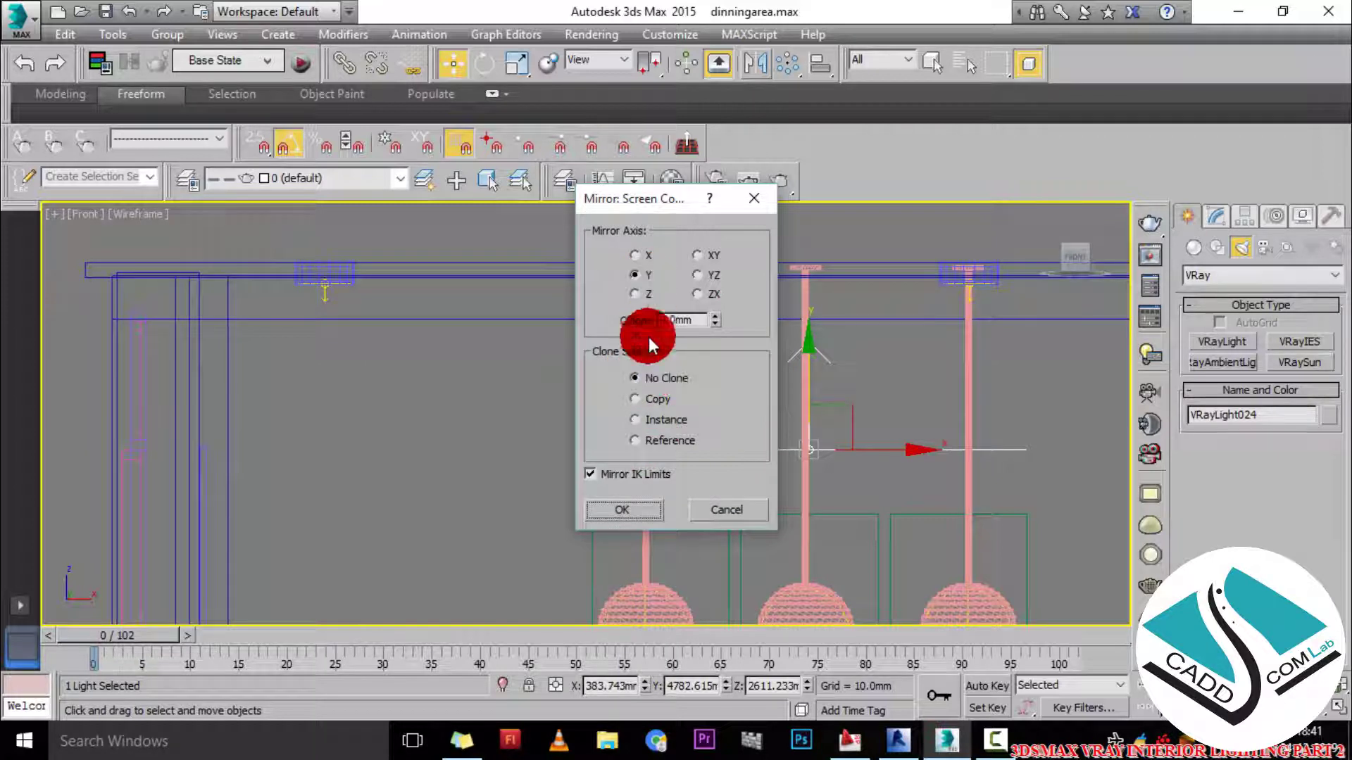
pyautogui.click(636, 513)
pyautogui.moveTo(809, 364); pyautogui.dragTo(808, 423)
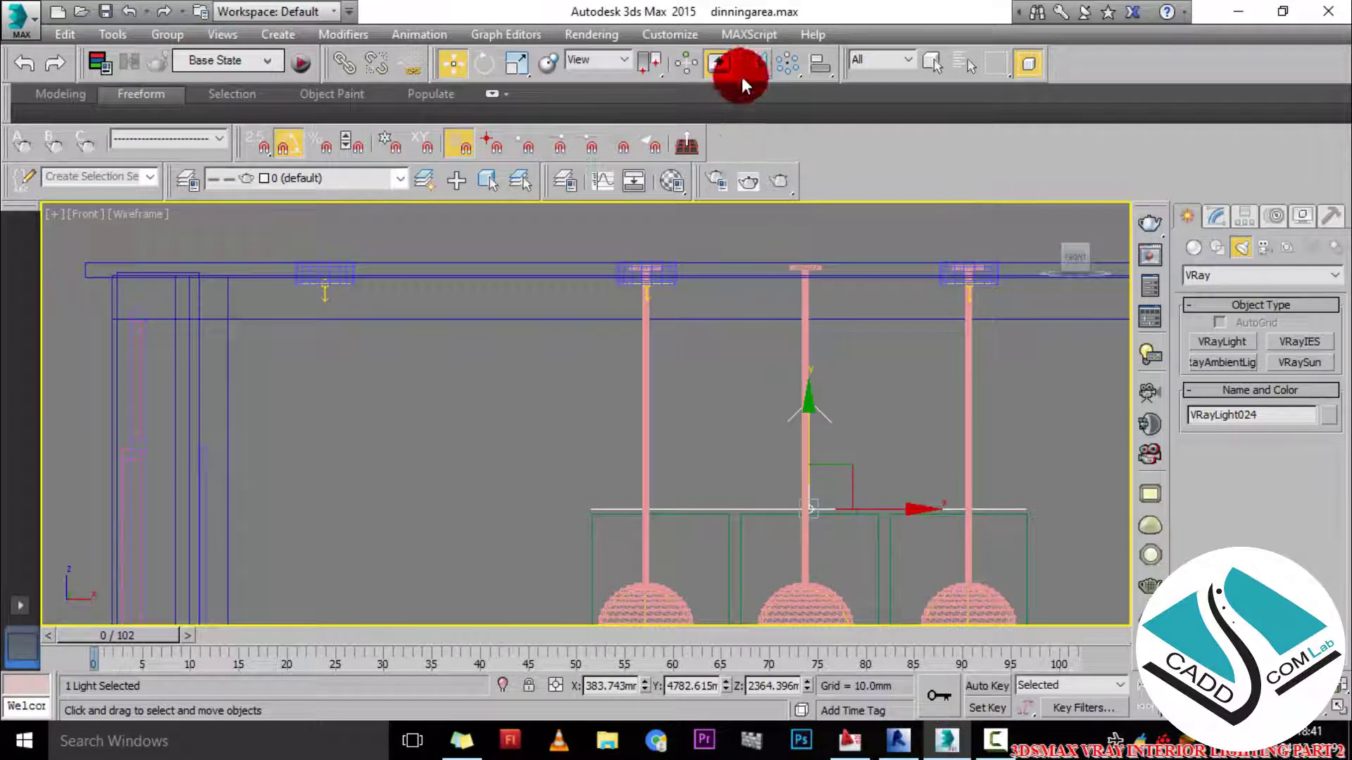
# - Mirror the plane light about Y as an instance and place the copy along the panels' lower edge
pyautogui.click(750, 69)
pyautogui.click(636, 399)
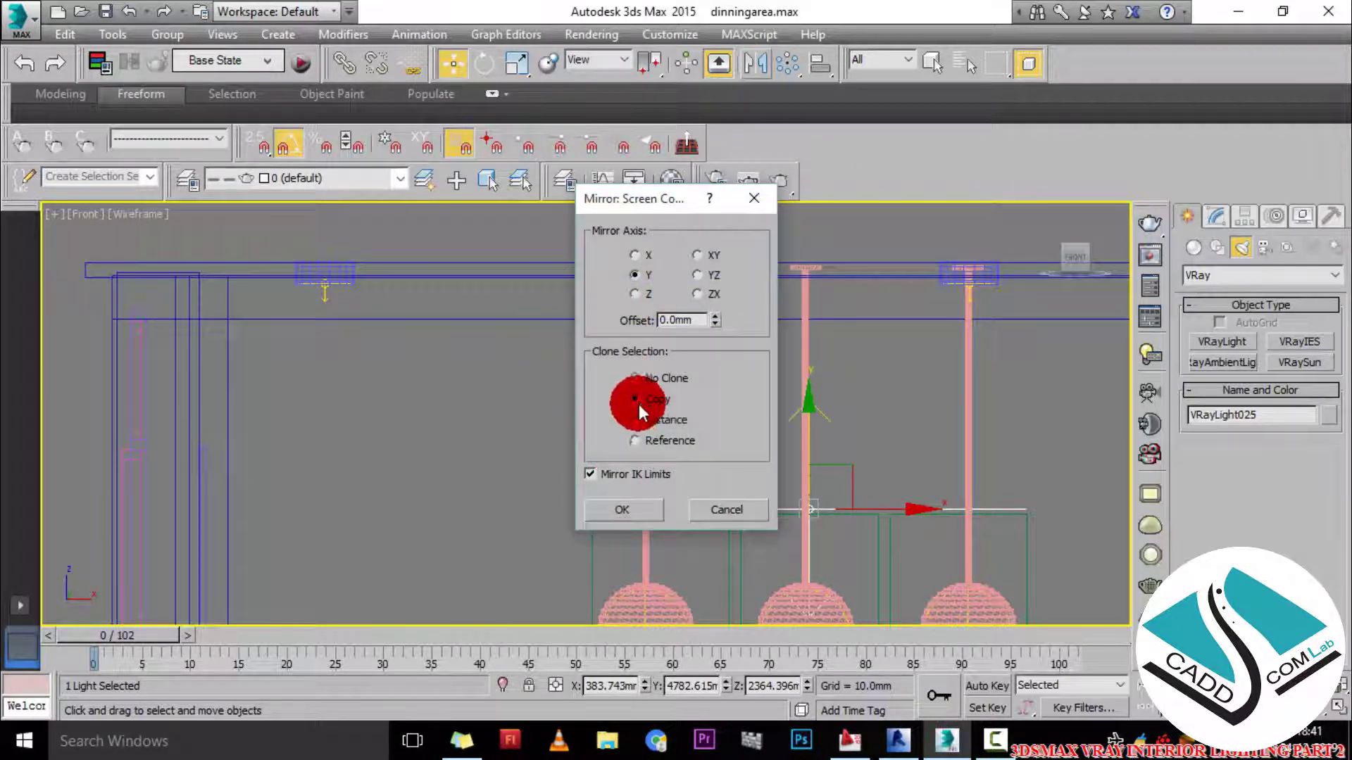
pyautogui.click(636, 420)
pyautogui.click(637, 503)
pyautogui.scroll(-3, 641, 501)
pyautogui.moveTo(680, 459); pyautogui.dragTo(769, 296, button='middle')
# - Clone the lower plane light as an instance left of the panels and rotate it upright so it points away from them
pyautogui.moveTo(768, 299)
pyautogui.mouseDown()
pyautogui.moveTo(770, 269)
pyautogui.moveTo(763, 432)
pyautogui.moveTo(812, 476)
pyautogui.moveTo(739, 483)
pyautogui.moveTo(568, 437)
pyautogui.moveTo(540, 364)
pyautogui.mouseUp()
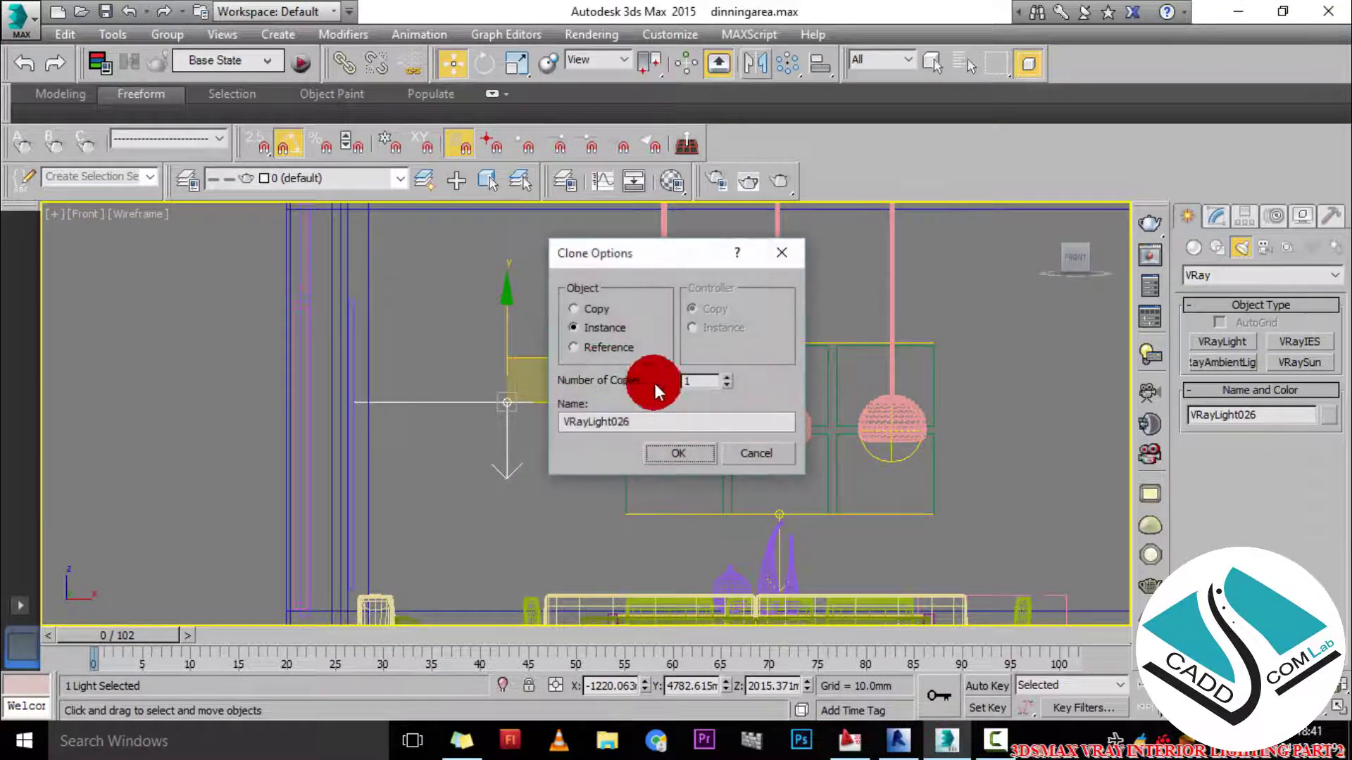
pyautogui.click(678, 452)
pyautogui.press('e')
pyautogui.press('a')
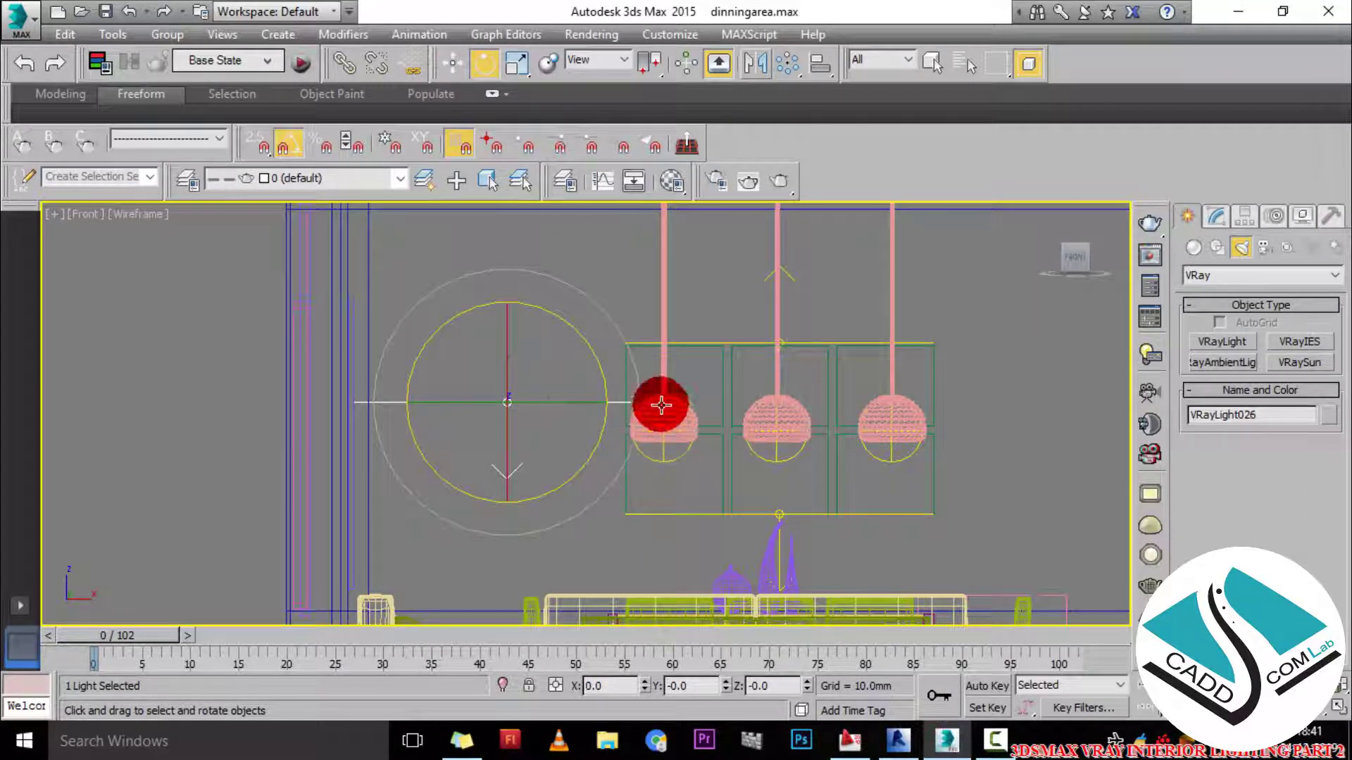
pyautogui.moveTo(579, 296); pyautogui.dragTo(619, 393)
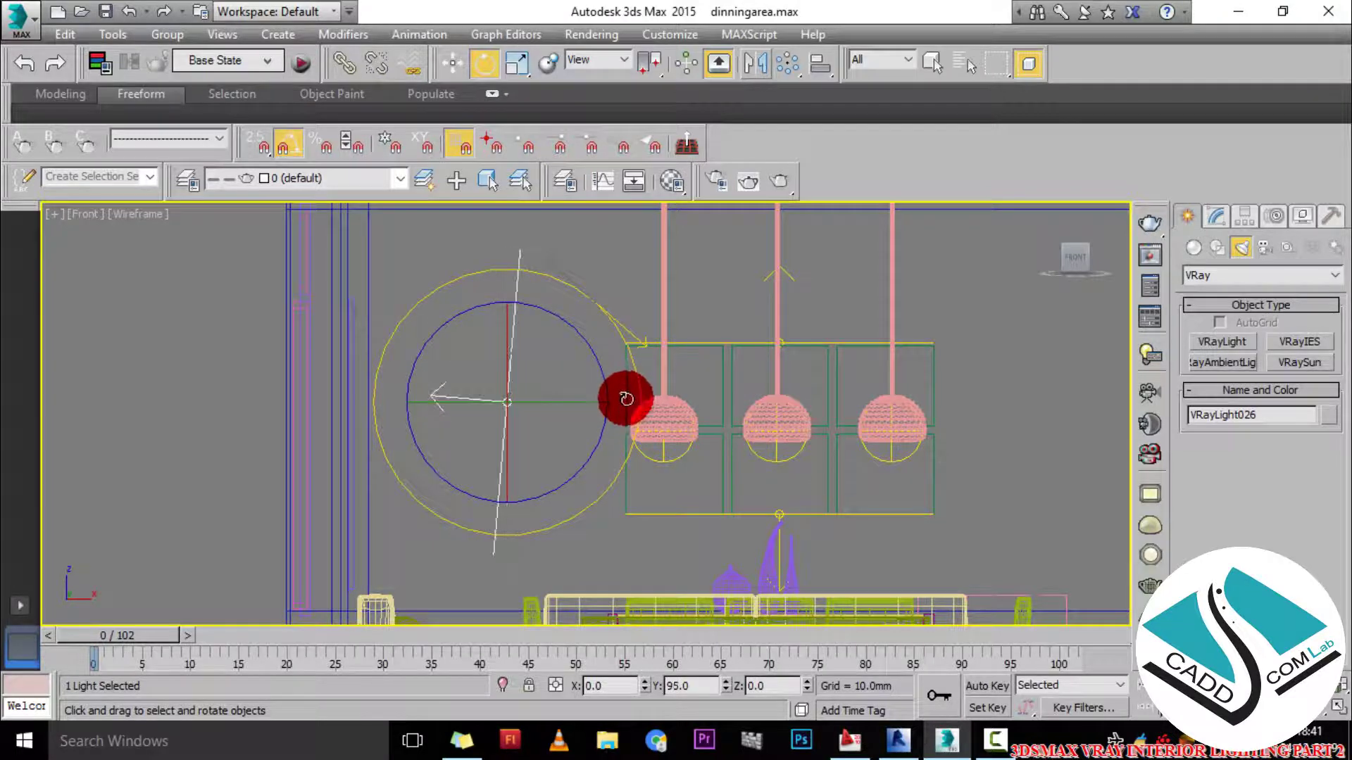
pyautogui.press('w')
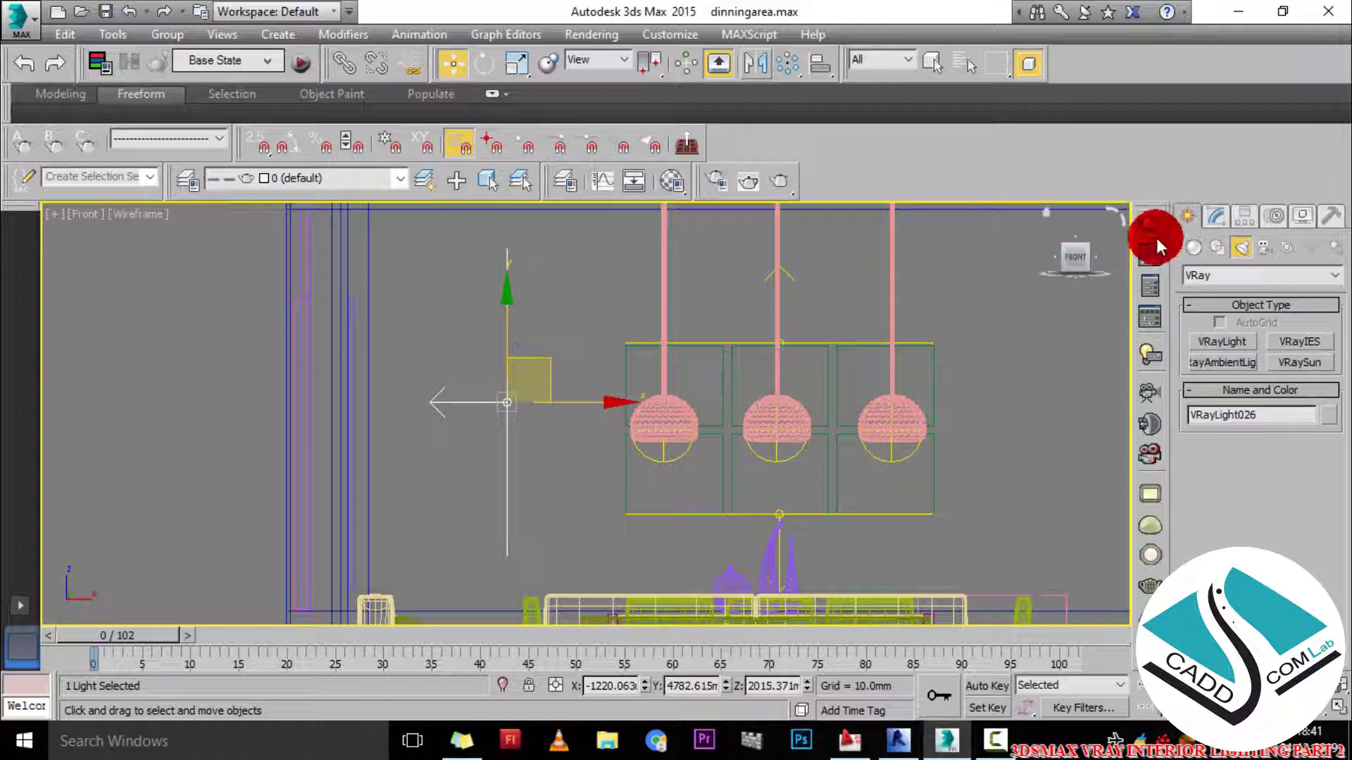
# - Scale the upright plane light to the panels' height and align it with their left edge, at about X -552 mm and Z 1889 mm
pyautogui.press('r')
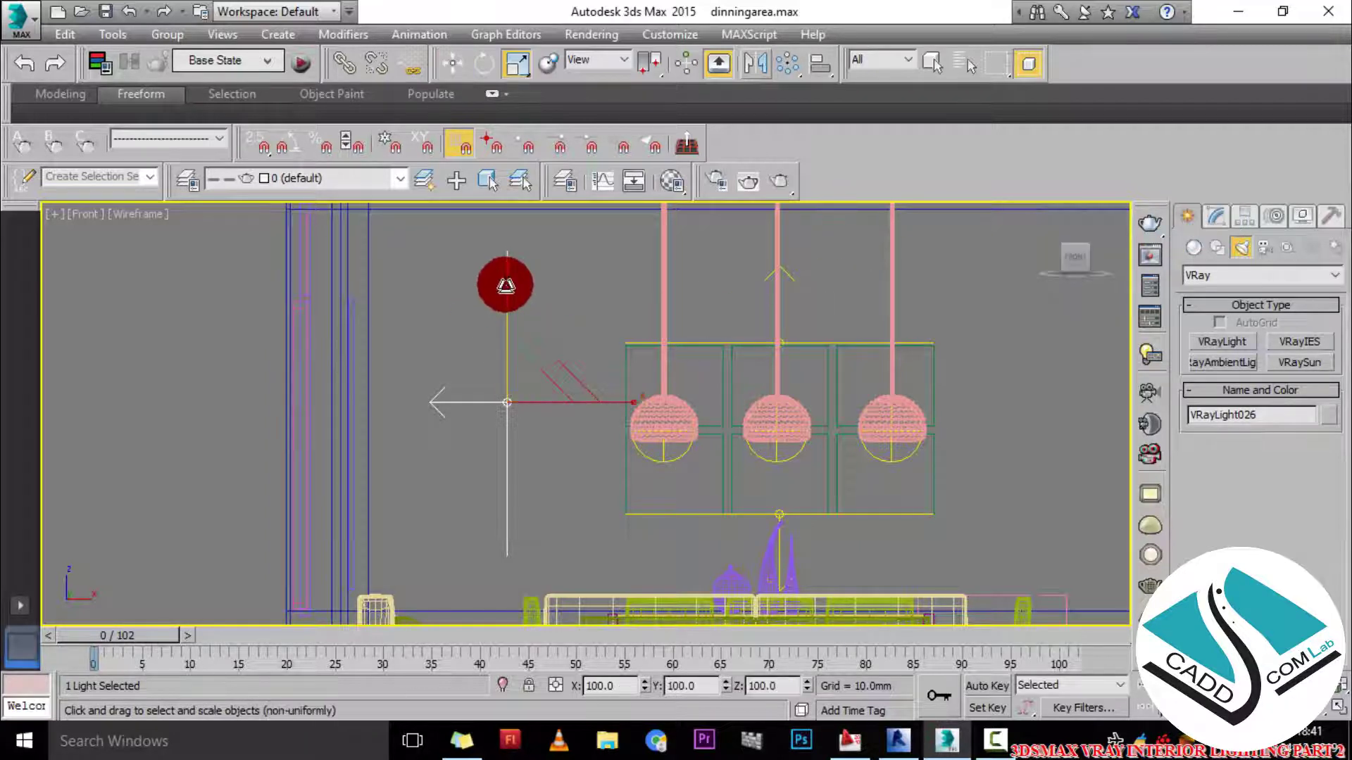
pyautogui.press('w')
pyautogui.moveTo(539, 359); pyautogui.dragTo(642, 383)
pyautogui.press('r')
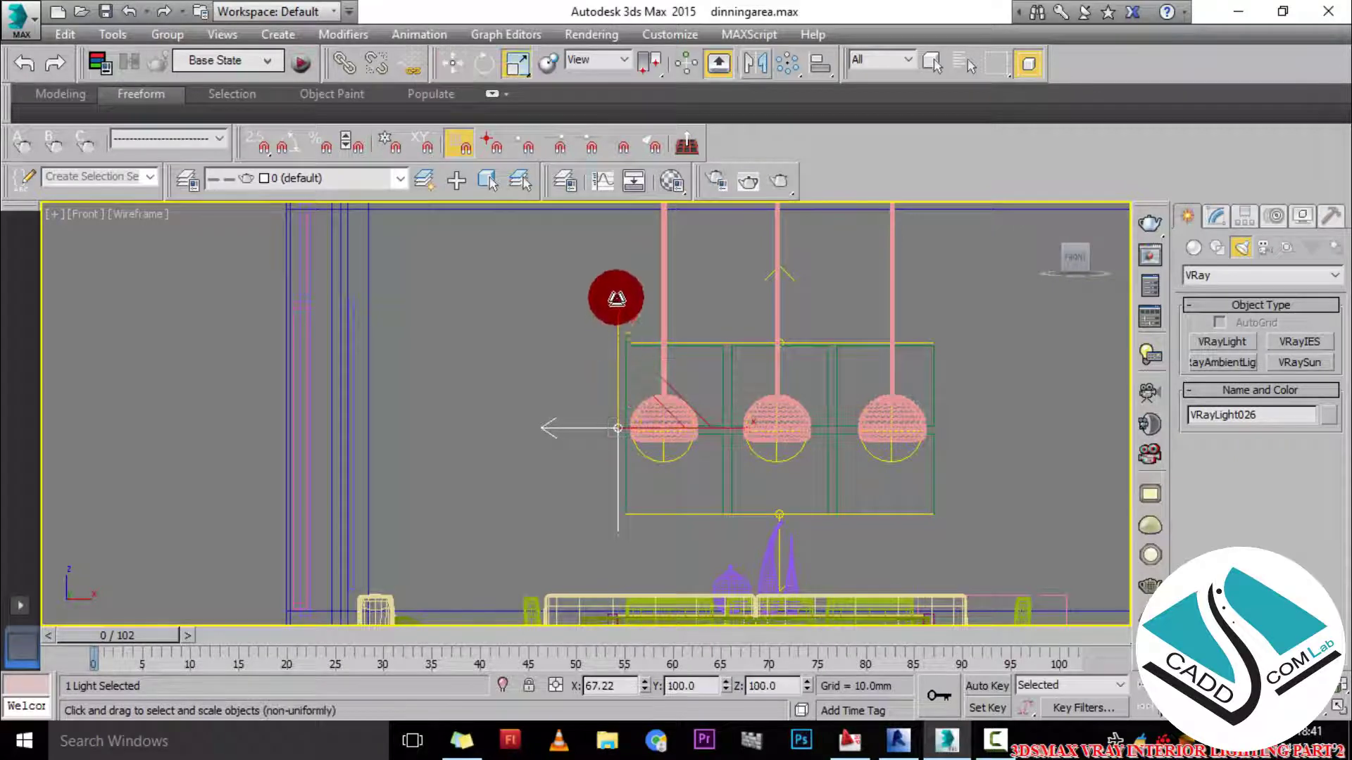
pyautogui.press('w')
pyautogui.moveTo(618, 344); pyautogui.dragTo(619, 371)
pyautogui.scroll(3, 645, 387)
pyautogui.moveTo(640, 459); pyautogui.dragTo(598, 352)
pyautogui.scroll(-2, 612, 415)
pyautogui.press('r')
pyautogui.press('w')
pyautogui.moveTo(670, 352); pyautogui.dragTo(516, 332, button='middle')
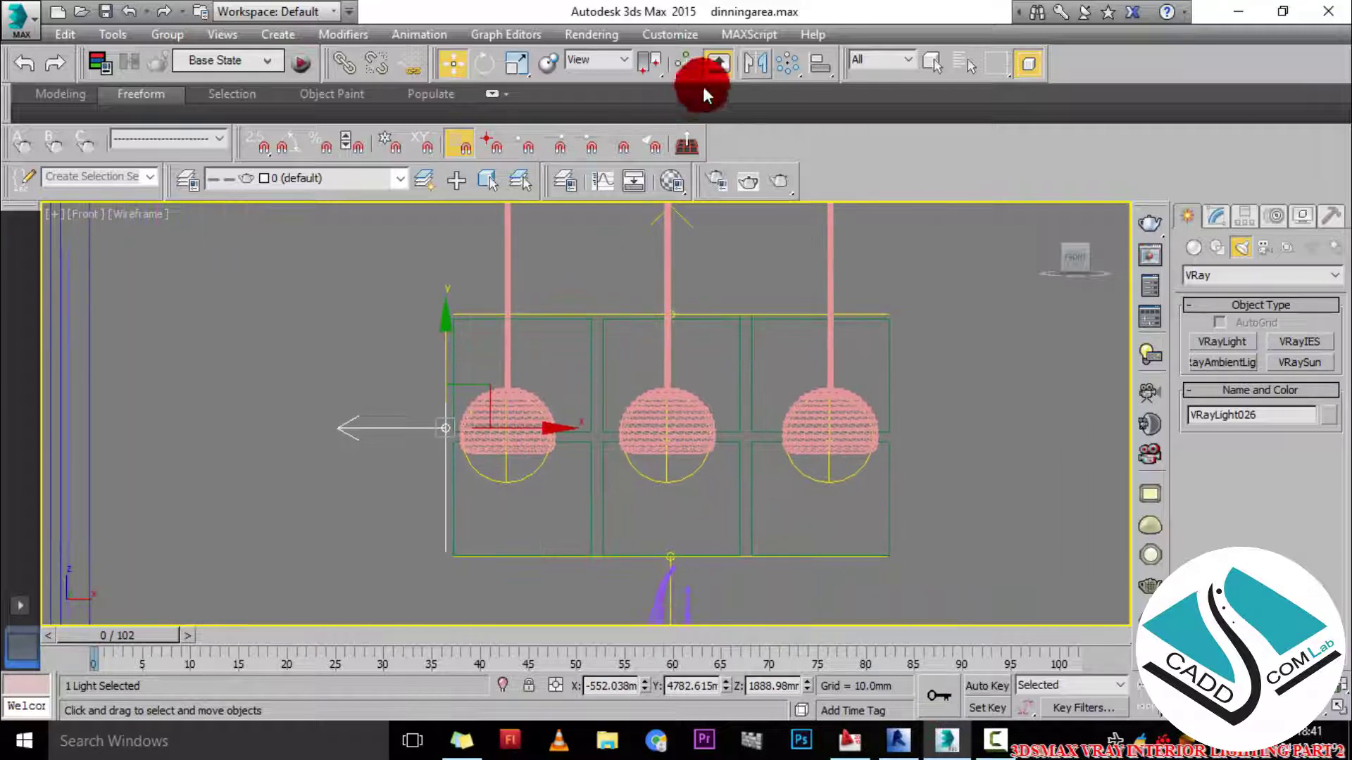
# - Mirror the upright light about X as an instance and move it to the panels' right edge at about X 1332 mm
pyautogui.click(750, 66)
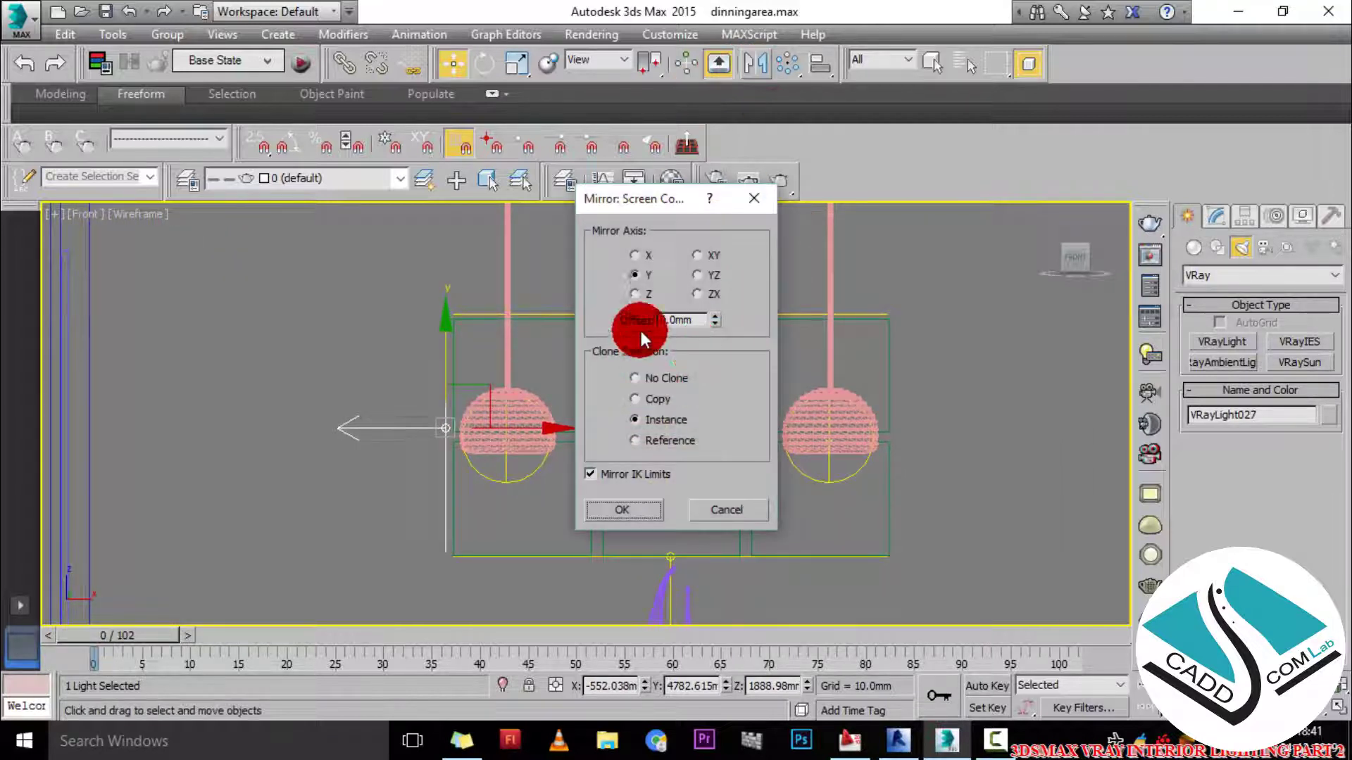
pyautogui.click(633, 255)
pyautogui.click(626, 506)
pyautogui.moveTo(554, 428); pyautogui.dragTo(1003, 423)
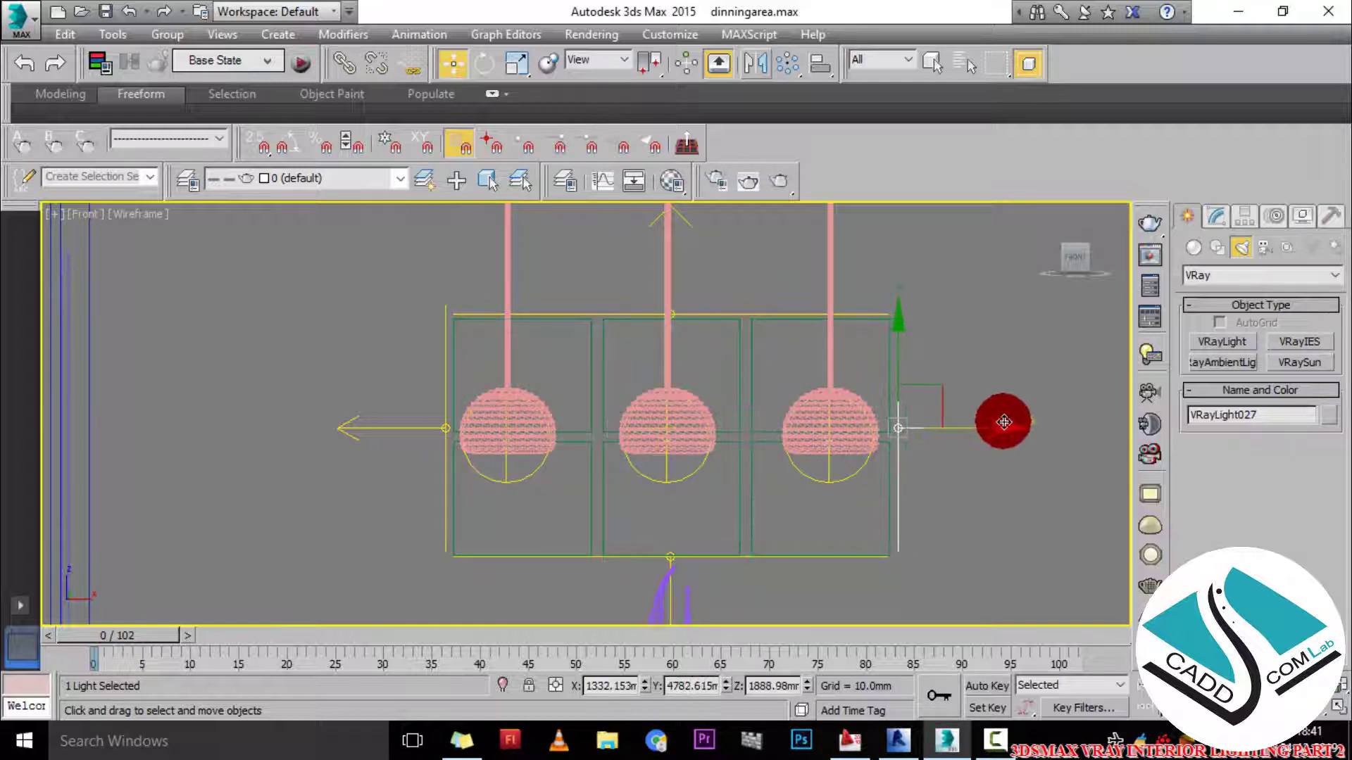
# - Set the panel lights' colour to a blue with hue 143, saturation 242 and value 100
pyautogui.click(1216, 217)
pyautogui.click(1317, 539)
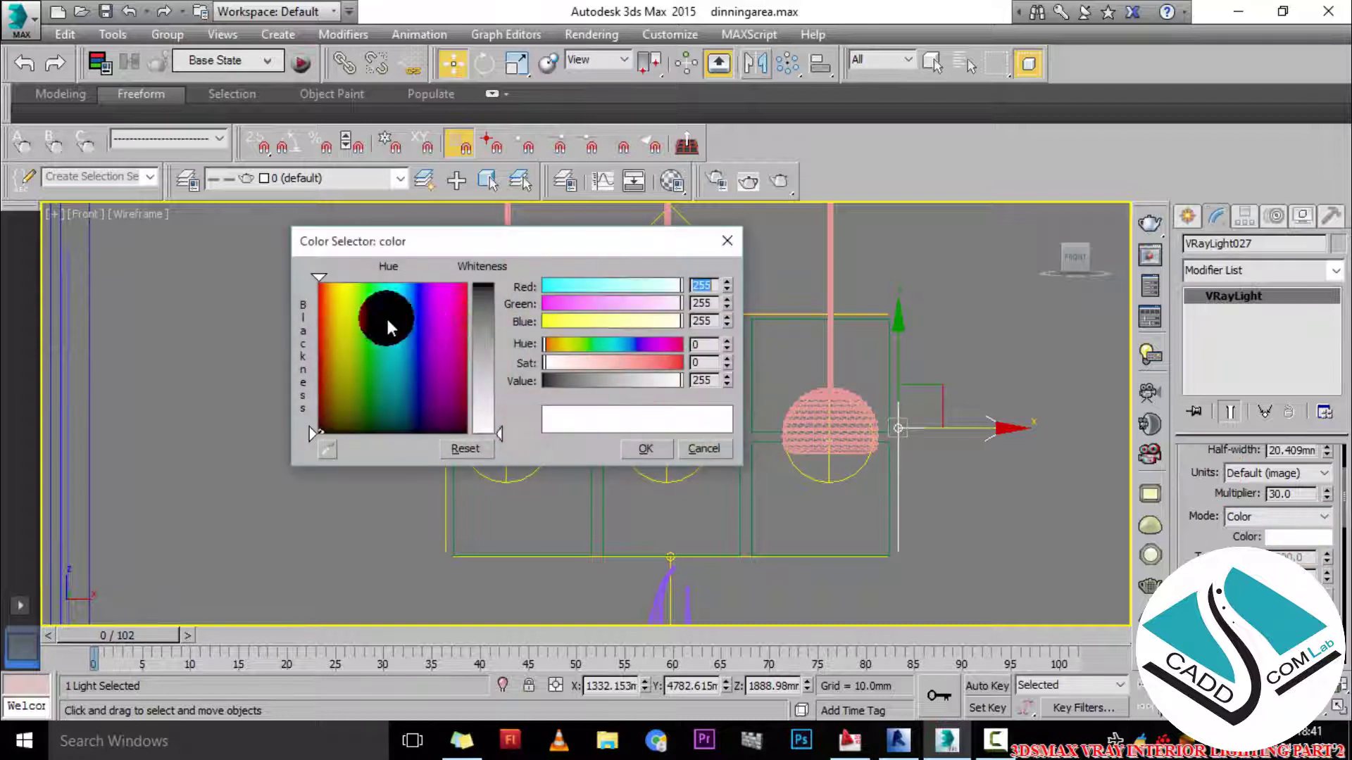
pyautogui.click(397, 299)
pyautogui.click(401, 299)
pyautogui.click(483, 294)
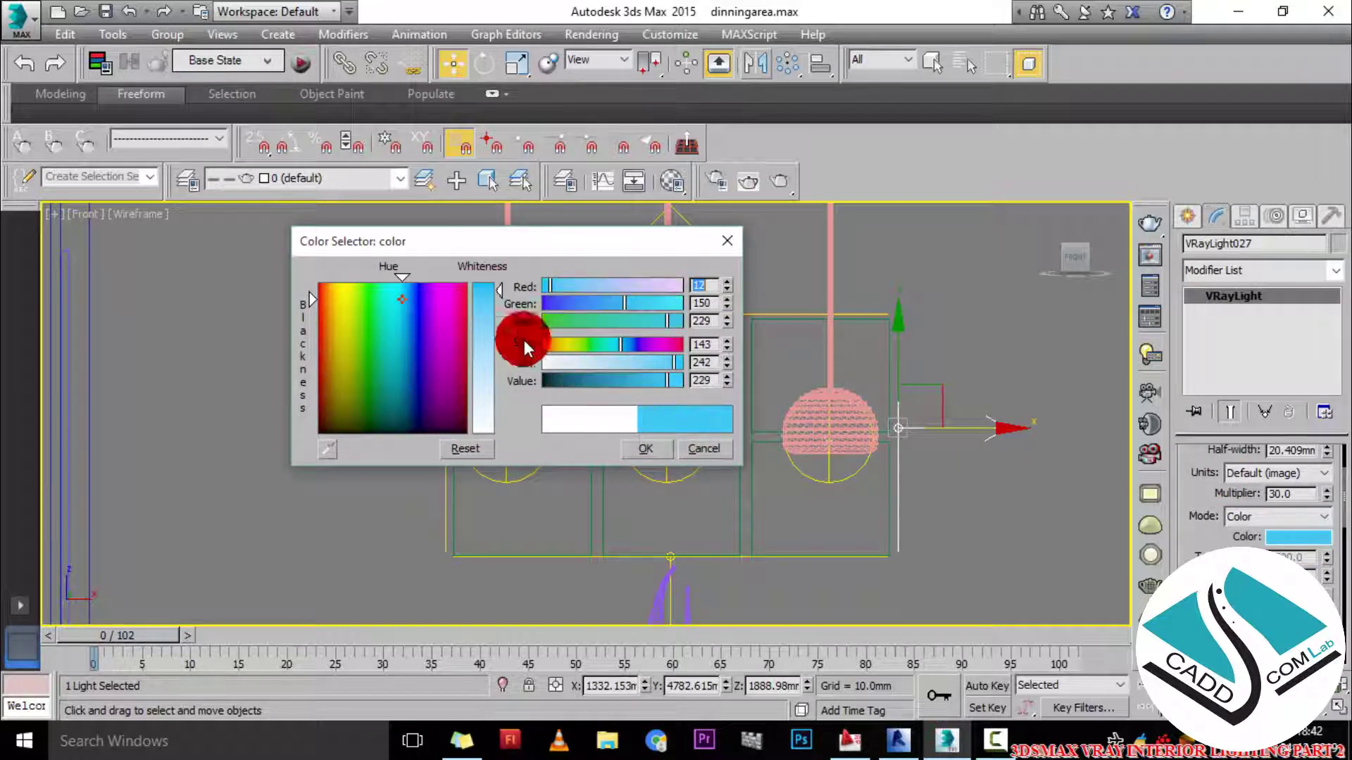
pyautogui.moveTo(607, 390); pyautogui.dragTo(597, 382)
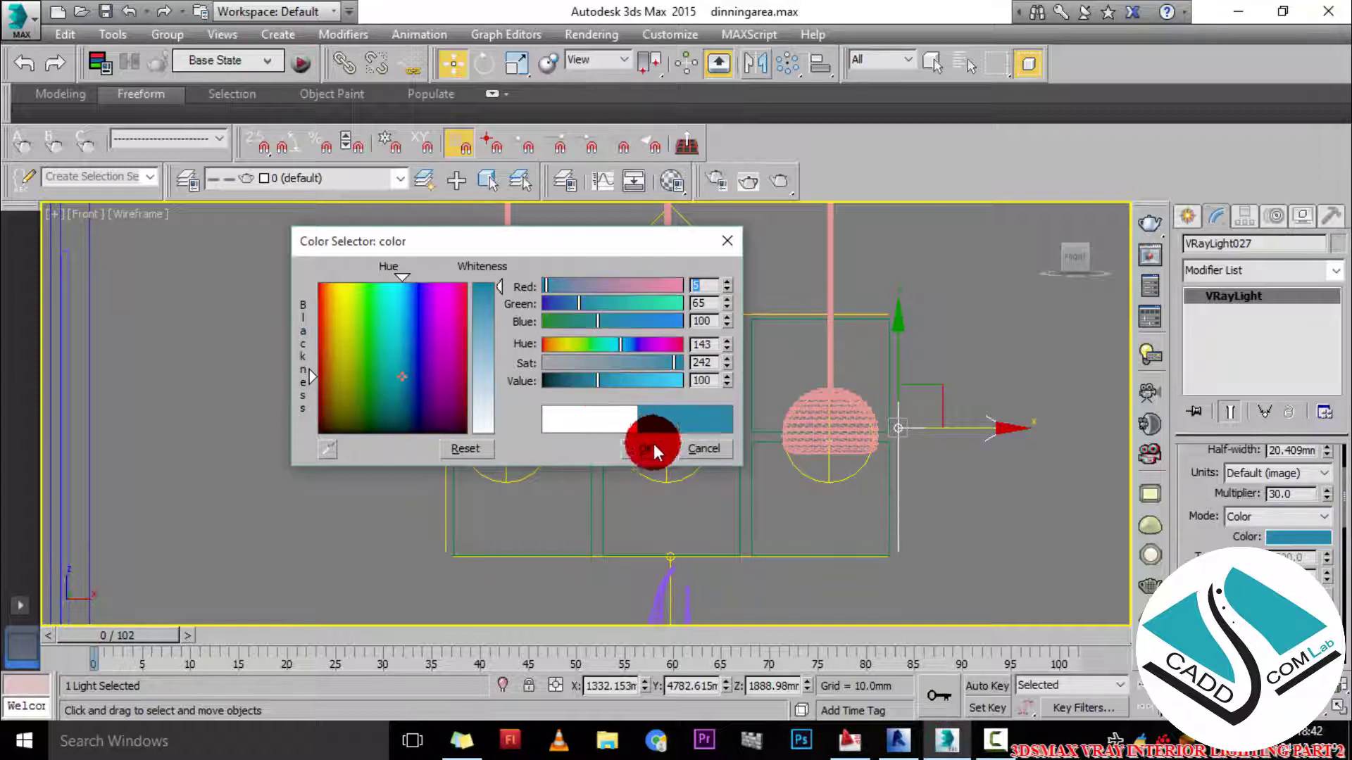
pyautogui.click(647, 448)
# - Set the panel lights' multiplier to 25 and bring up their options settings
pyautogui.moveTo(1303, 493); pyautogui.dragTo(1187, 412)
pyautogui.write('25')
pyautogui.moveTo(1307, 643); pyautogui.dragTo(1307, 528)
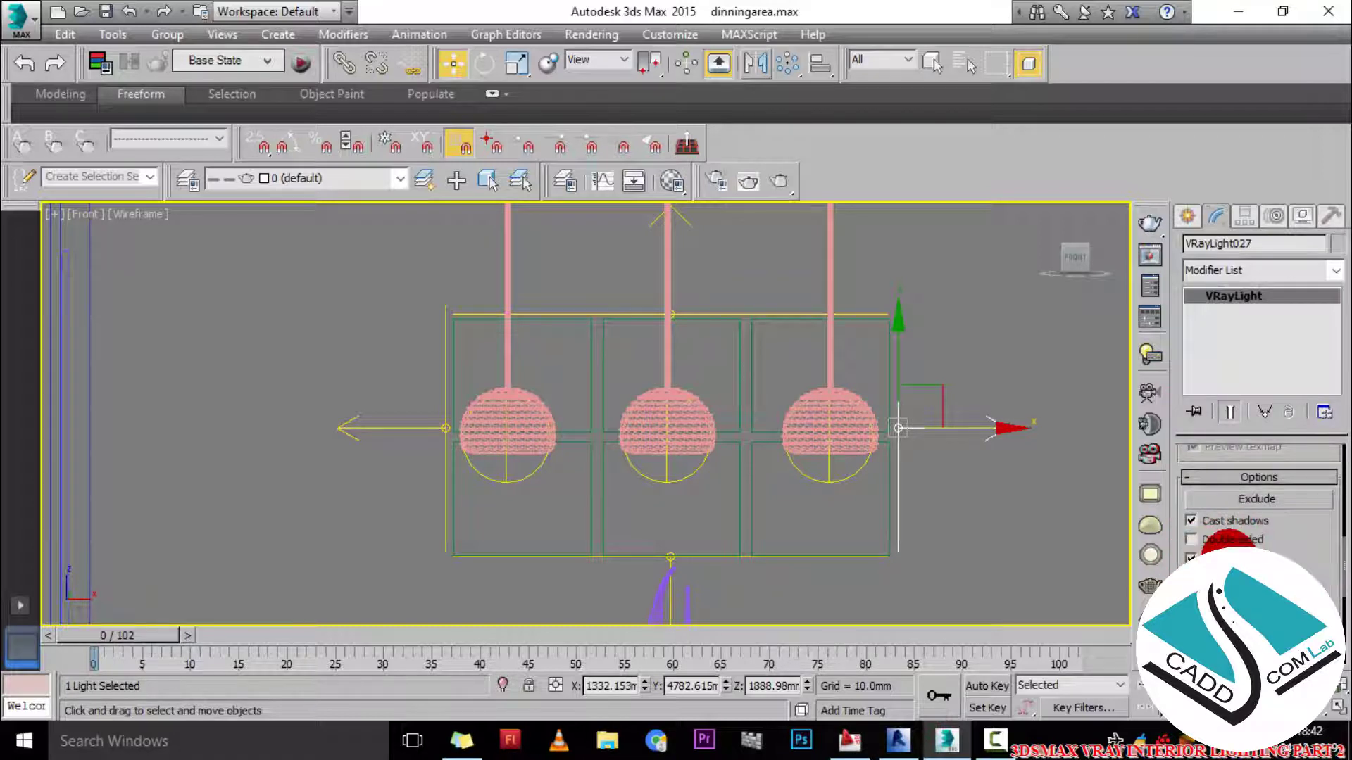
# - Place a V-Ray physical camera in the Top view, aimed from beside the sofa across the dining table to the far left room corner
pyautogui.hotkey('alt', 'w')
pyautogui.click(390, 319)
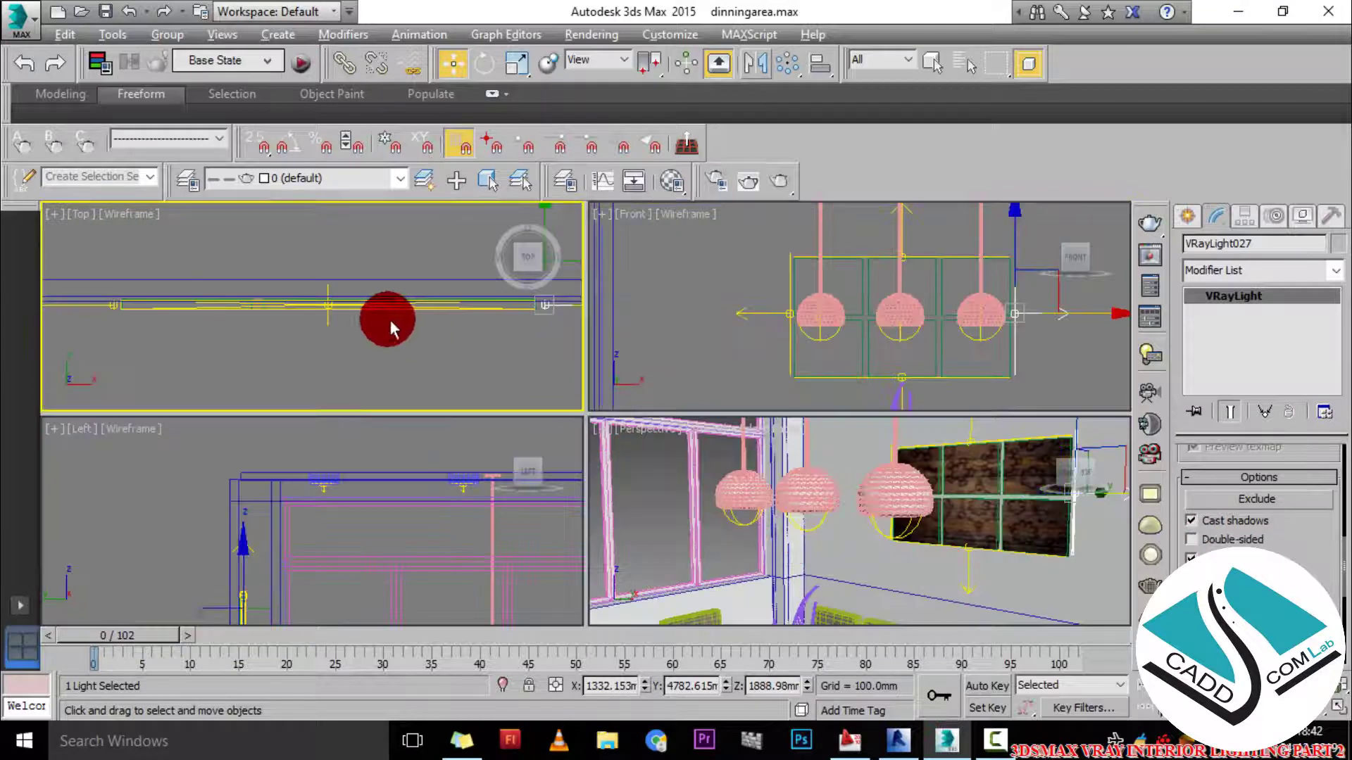
pyautogui.hotkey('alt', 'w')
pyautogui.scroll(-5, 594, 377)
pyautogui.click(1188, 220)
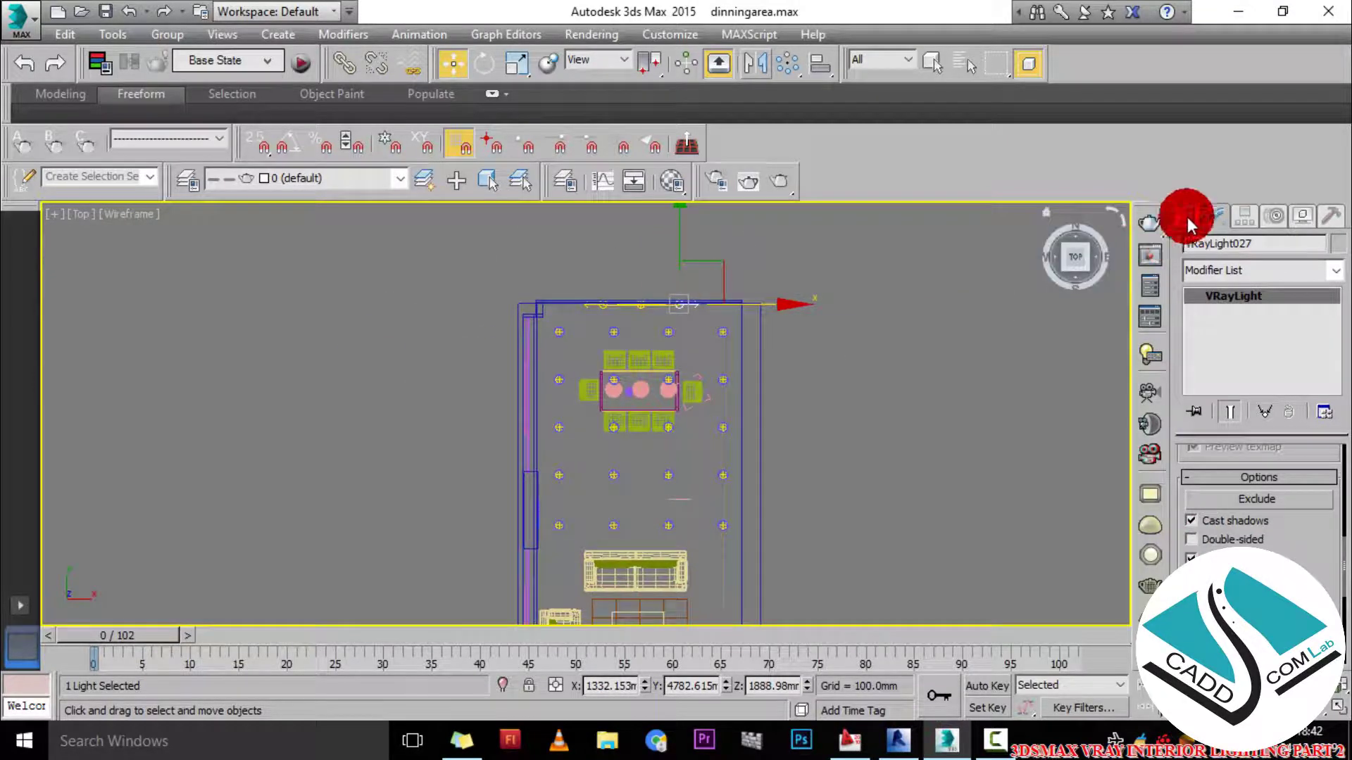
pyautogui.click(1268, 249)
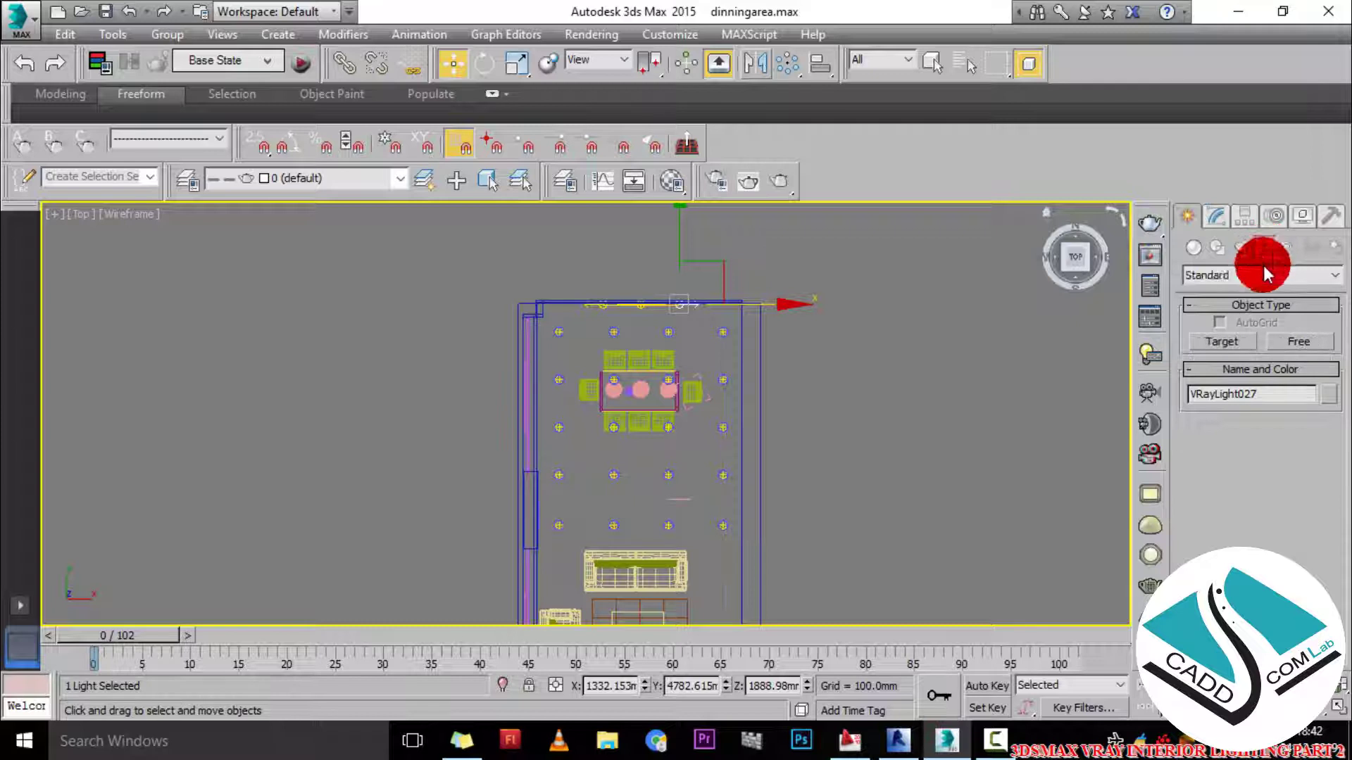
pyautogui.click(1275, 274)
pyautogui.click(1245, 305)
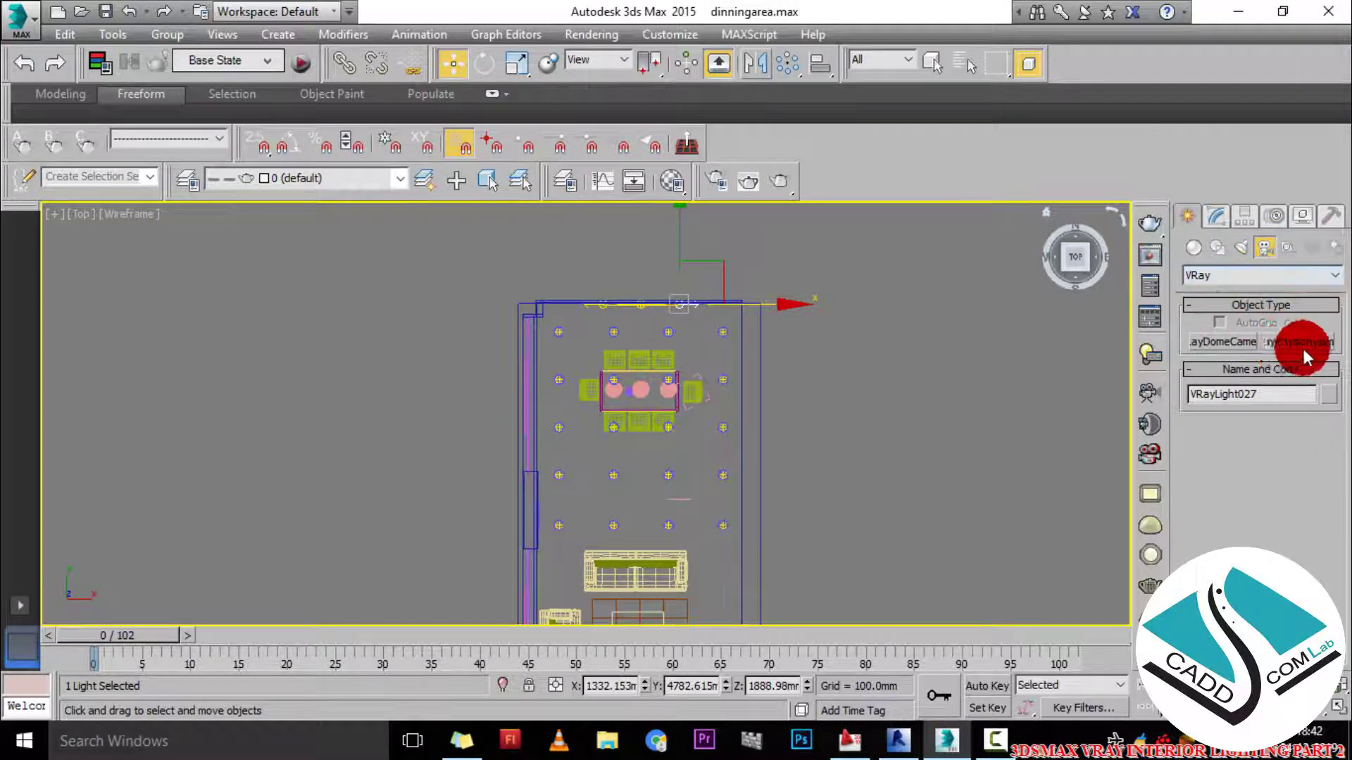
pyautogui.click(1299, 345)
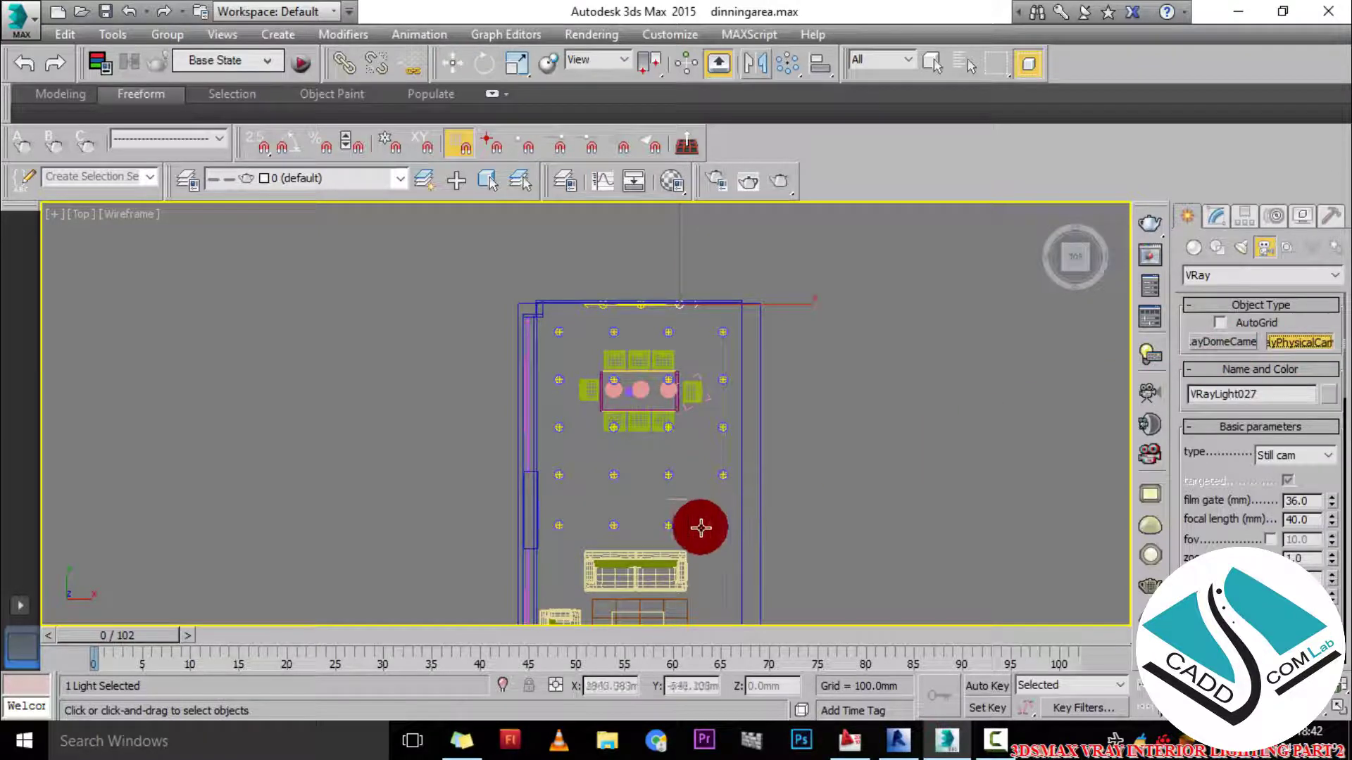
pyautogui.click(723, 550)
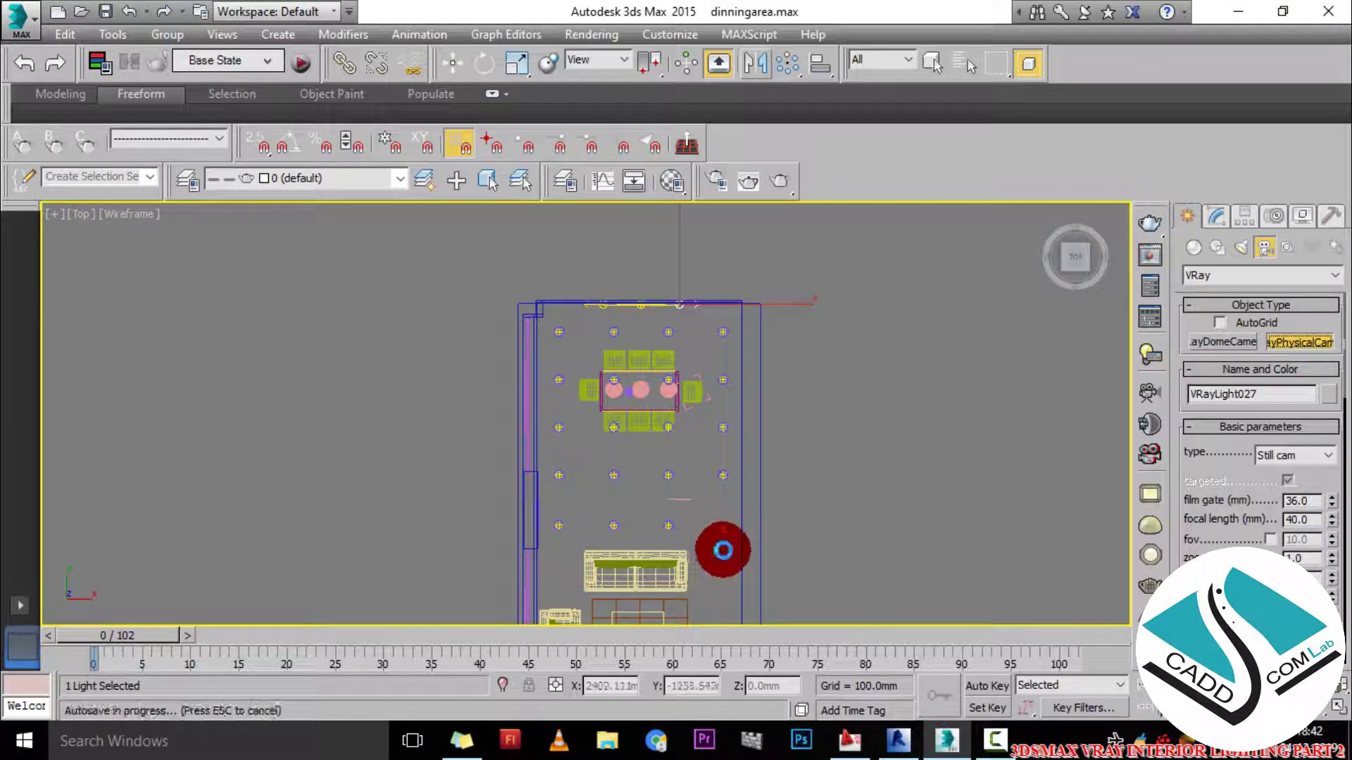
pyautogui.moveTo(723, 550); pyautogui.dragTo(537, 303)
# - Switch the enlarged Perspective viewport to look through the new V-Ray camera
pyautogui.press('w')
pyautogui.hotkey('alt', 'w')
pyautogui.rightClick(805, 486)
pyautogui.hotkey('alt', 'w')
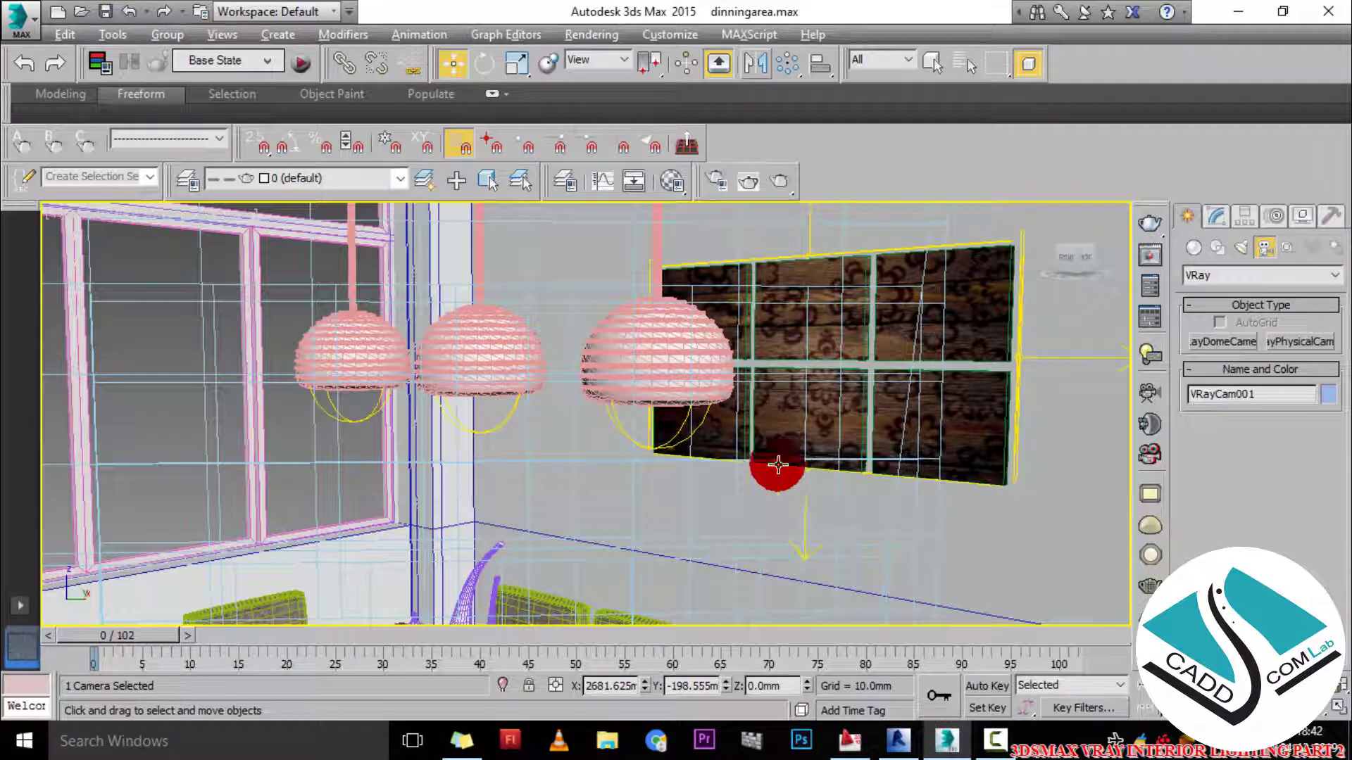
pyautogui.rightClick(83, 200)
pyautogui.click(349, 259)
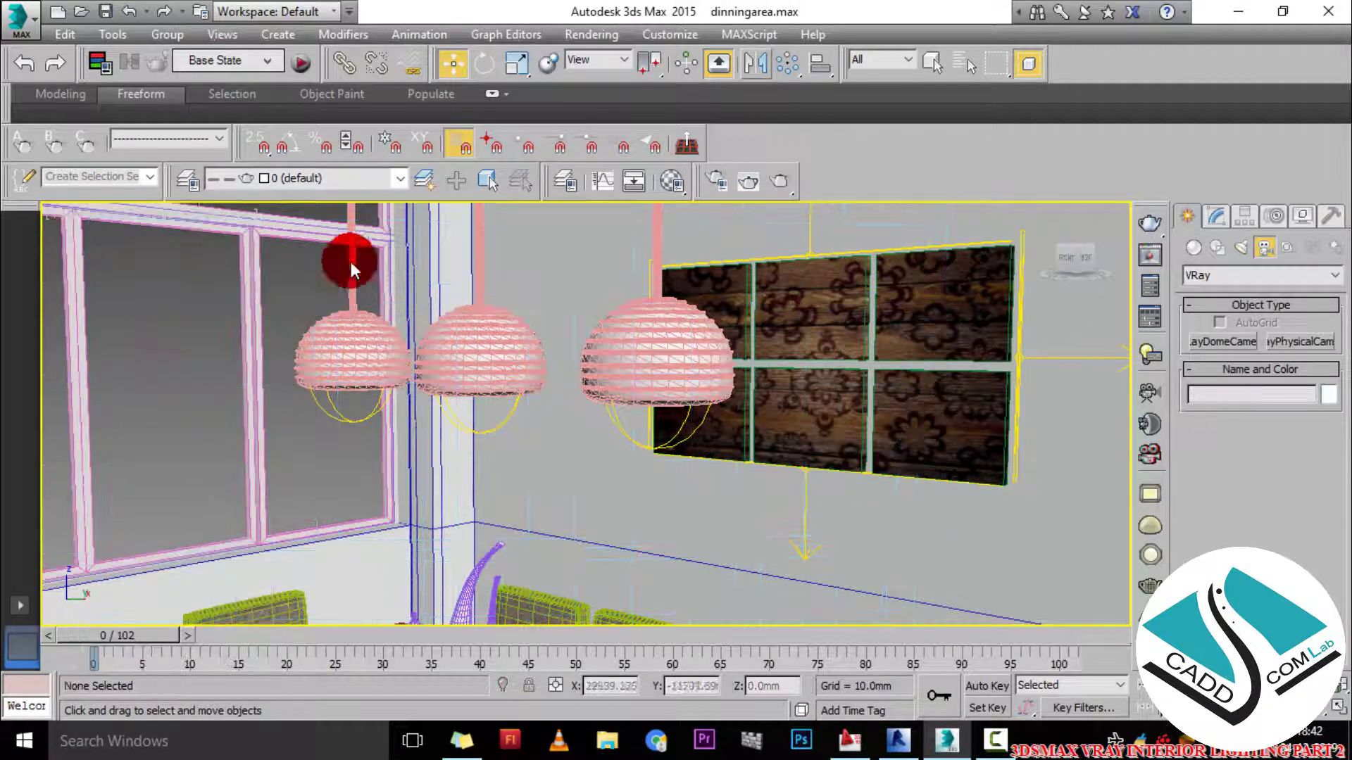
pyautogui.click(86, 219)
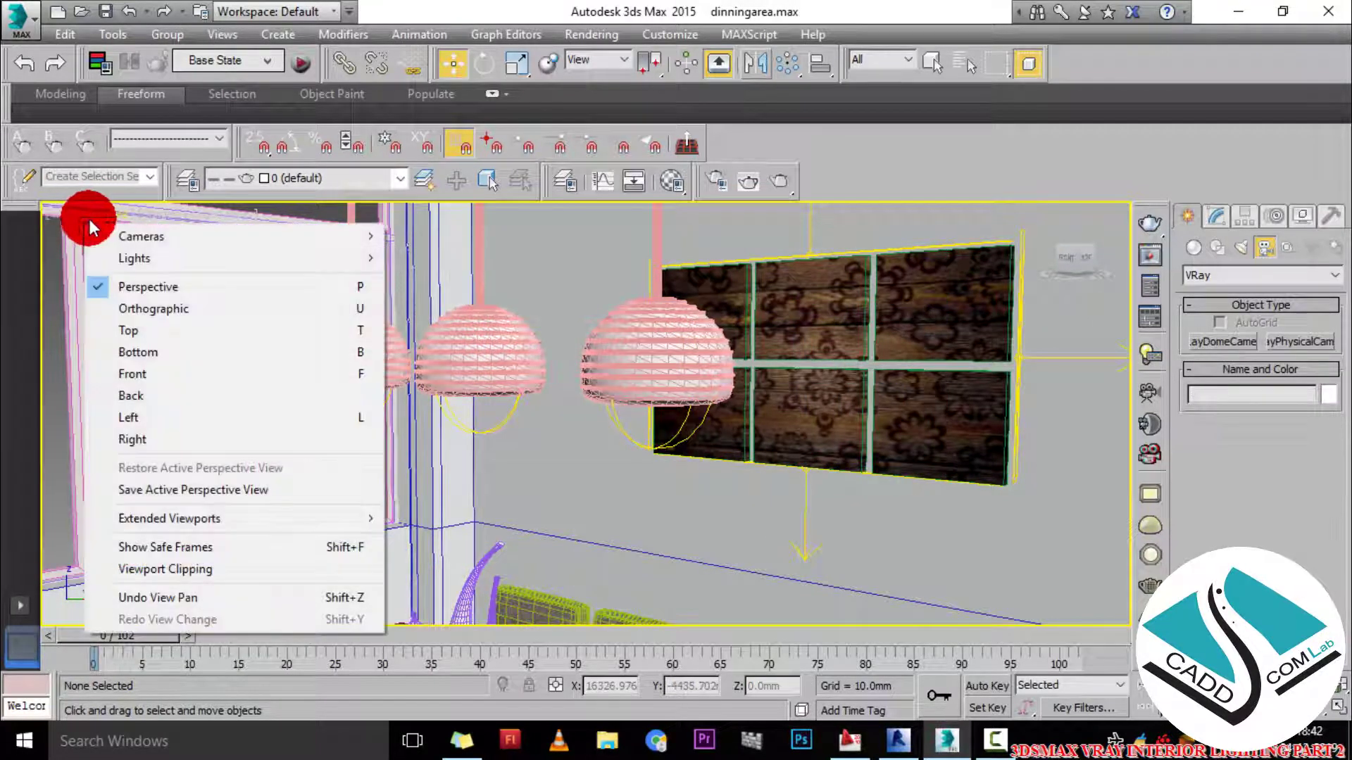
pyautogui.moveTo(333, 243)
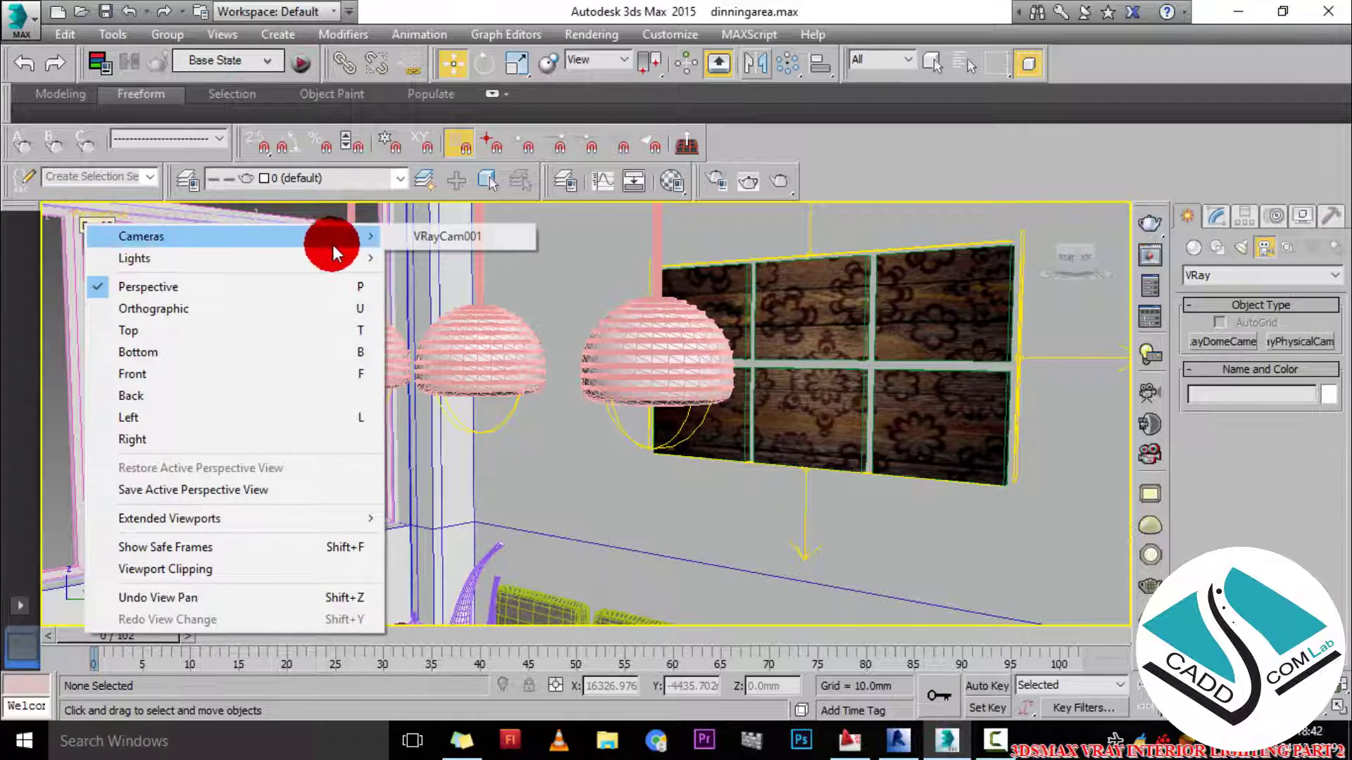
pyautogui.click(484, 241)
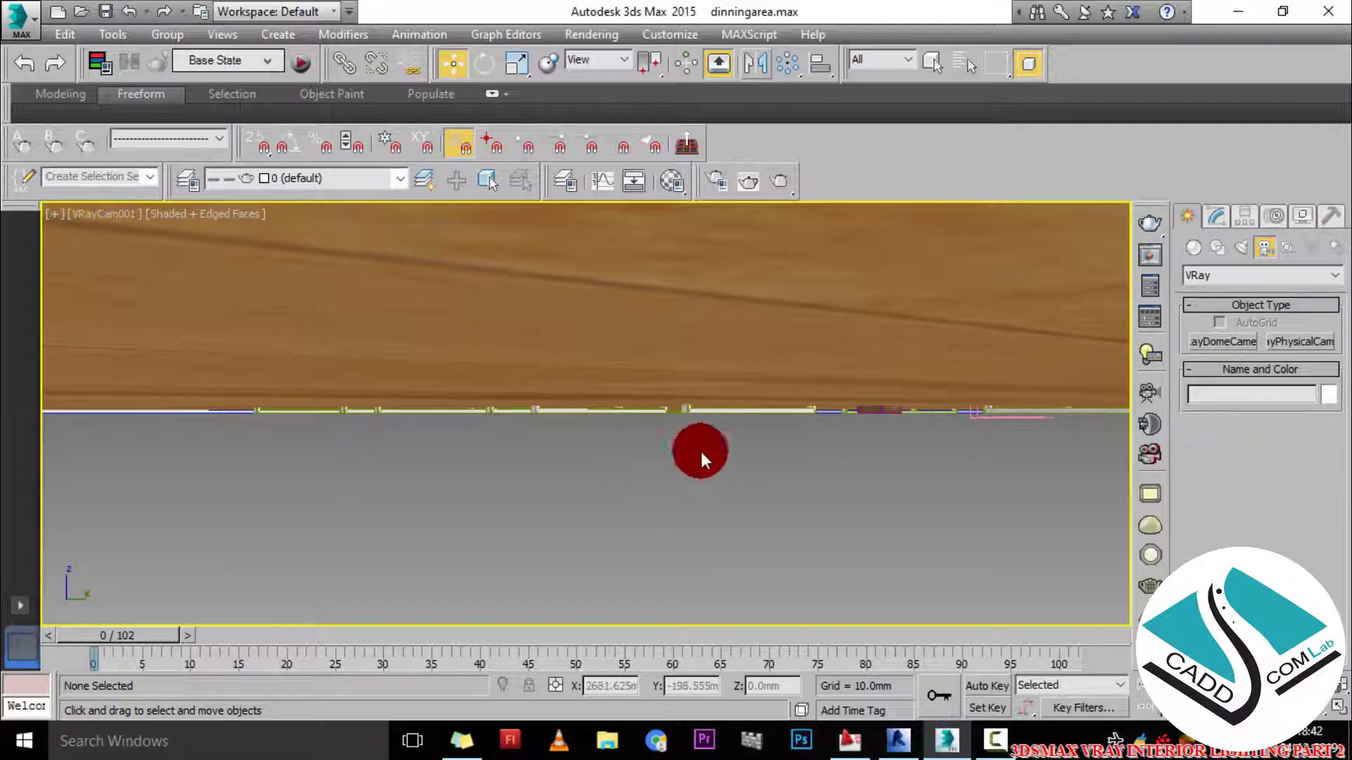
# - Reframe the camera view upward onto the dining table and pendant lamps with safe frames shown, and restore the four-viewport layout
pyautogui.moveTo(787, 449); pyautogui.dragTo(773, 589, button='middle')
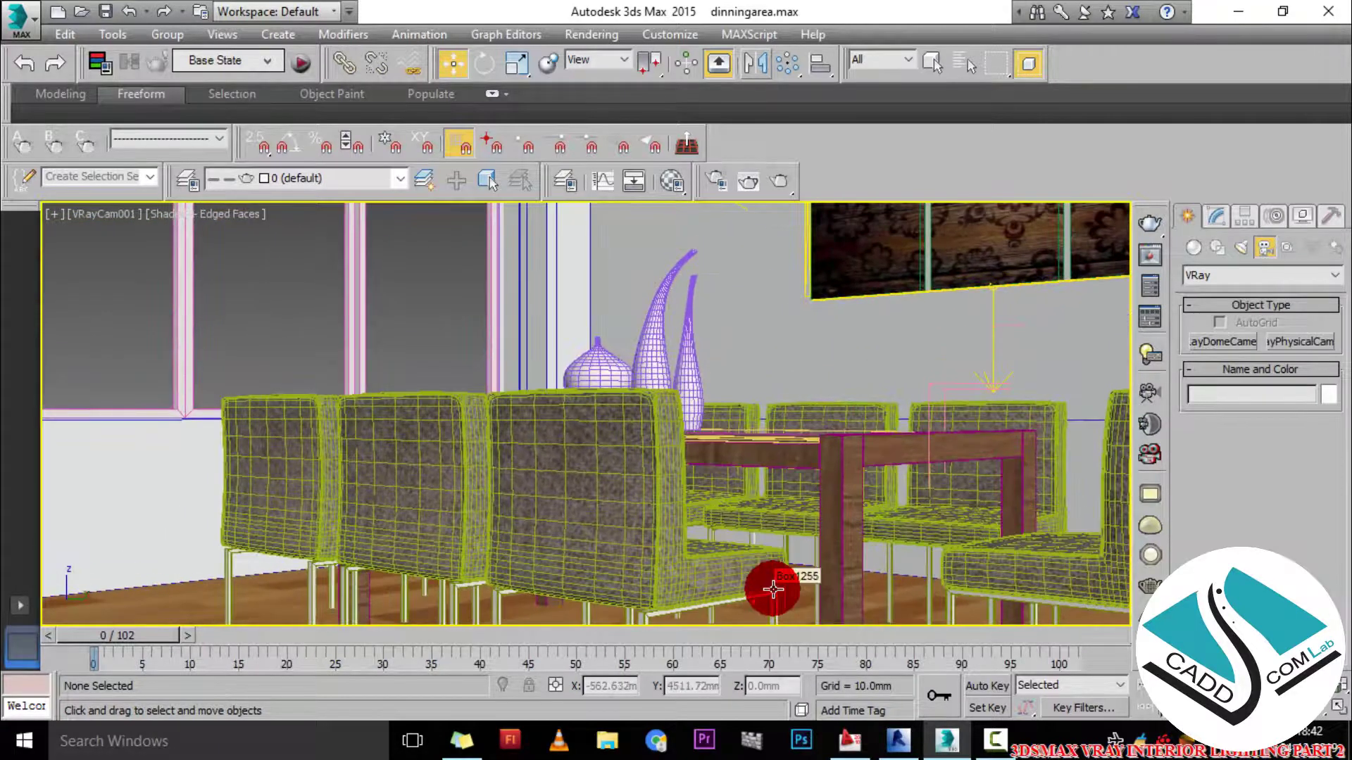
pyautogui.hotkey('shift', 'f')
pyautogui.moveTo(743, 483); pyautogui.dragTo(715, 547, button='middle')
pyautogui.hotkey('alt', 'w')
pyautogui.middleClick(457, 347)
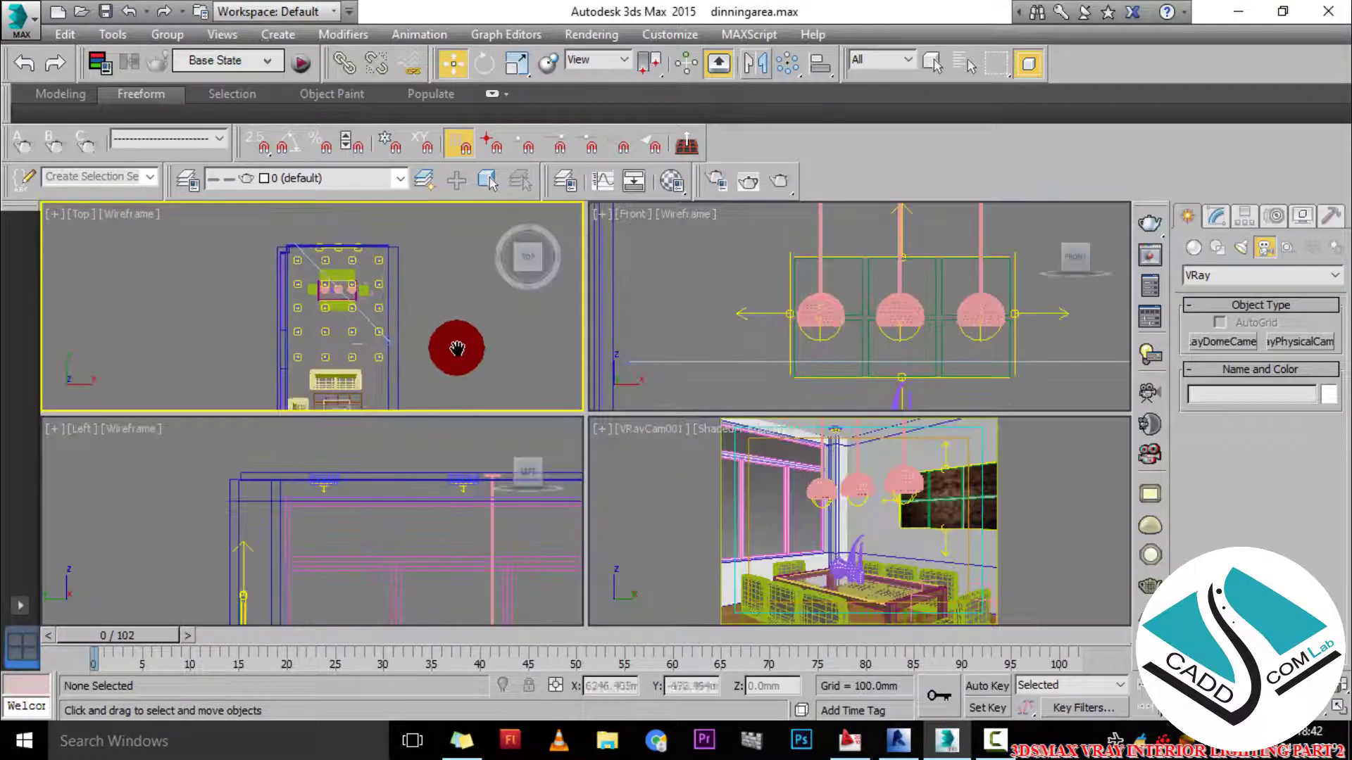
# - Move the V-Ray camera back from the dining table in the Top view, then enlarge and reframe the camera viewport
pyautogui.moveTo(456, 347); pyautogui.dragTo(455, 322, button='middle')
pyautogui.click(386, 317)
pyautogui.moveTo(429, 279); pyautogui.dragTo(413, 309)
pyautogui.rightClick(819, 486)
pyautogui.hotkey('alt', 'w')
pyautogui.moveTo(813, 499); pyautogui.dragTo(783, 479, button='middle')
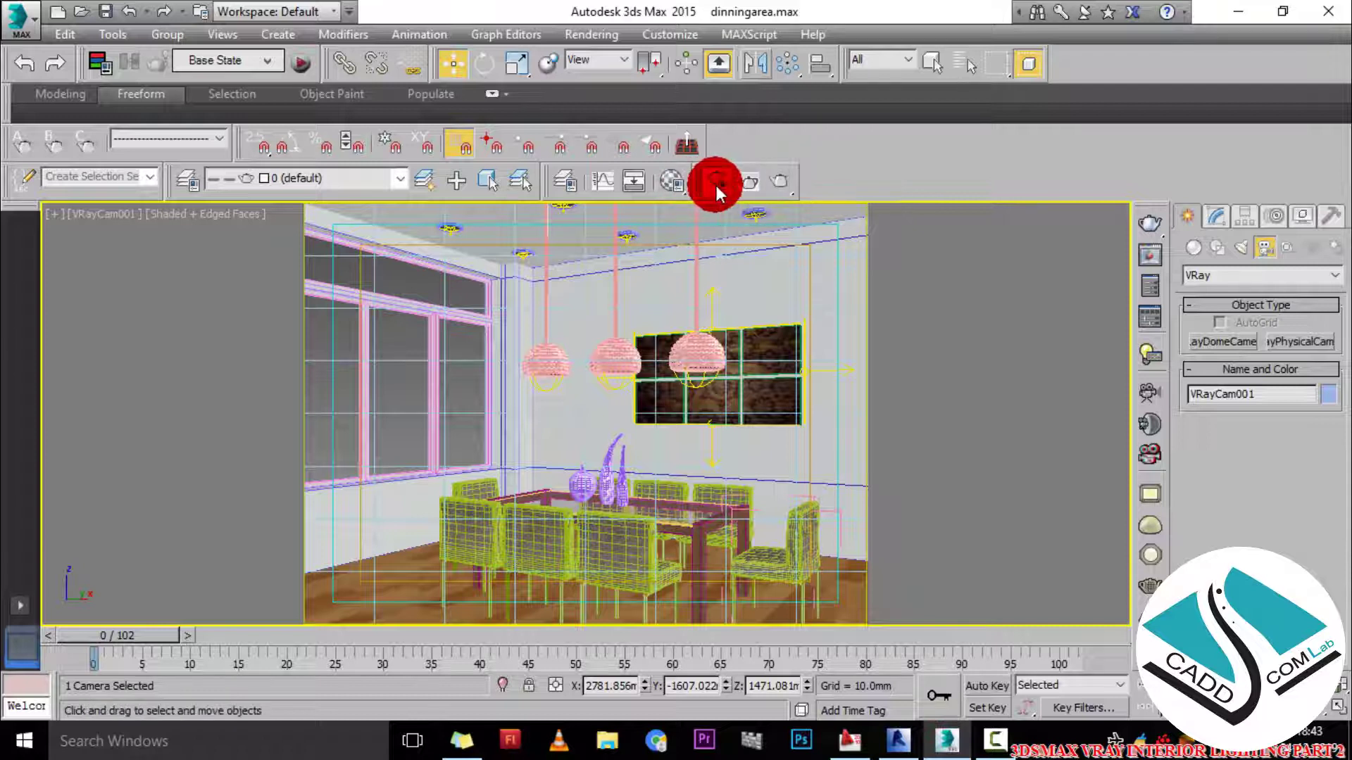
# - Review the V-Ray render settings for global switches, image sampler, image filter, global DMC and color mapping
pyautogui.press('F10')
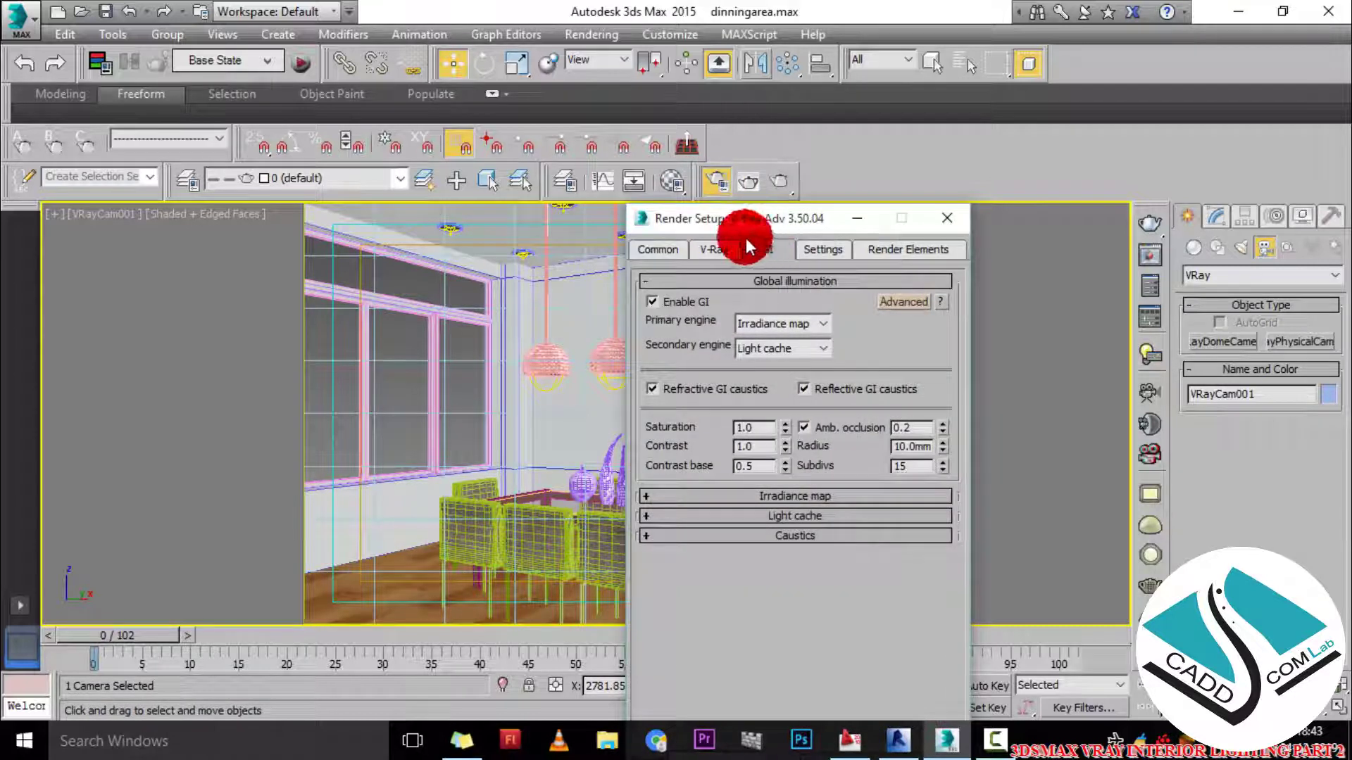
pyautogui.click(715, 251)
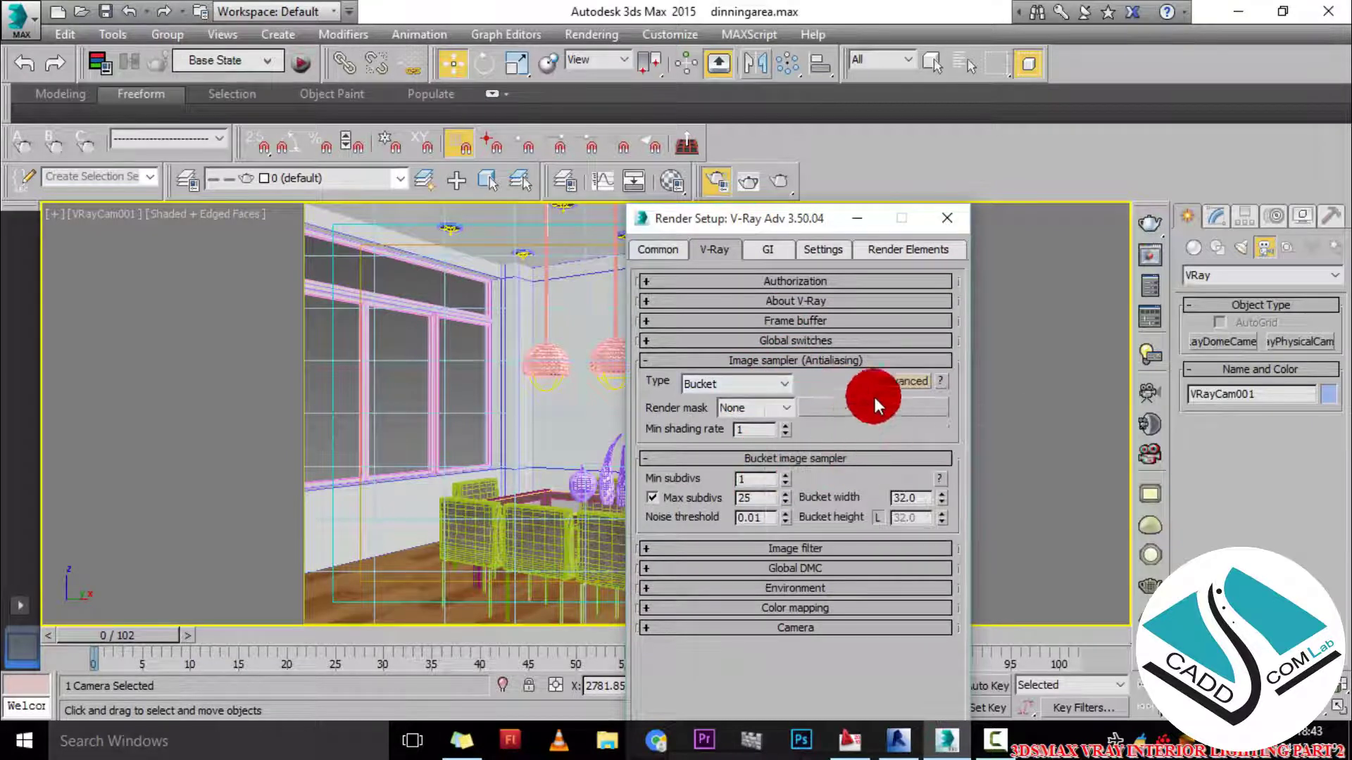
pyautogui.click(821, 340)
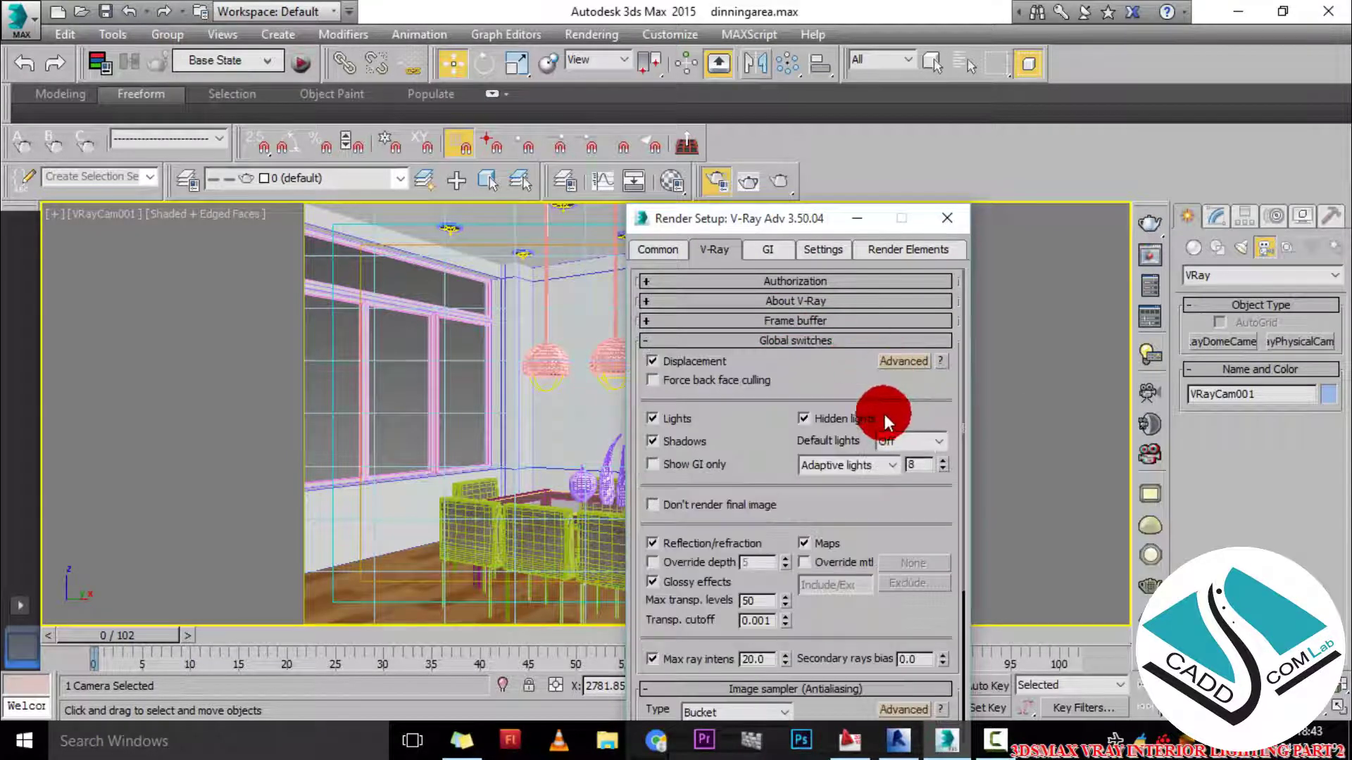
pyautogui.scroll(-5, 809, 335)
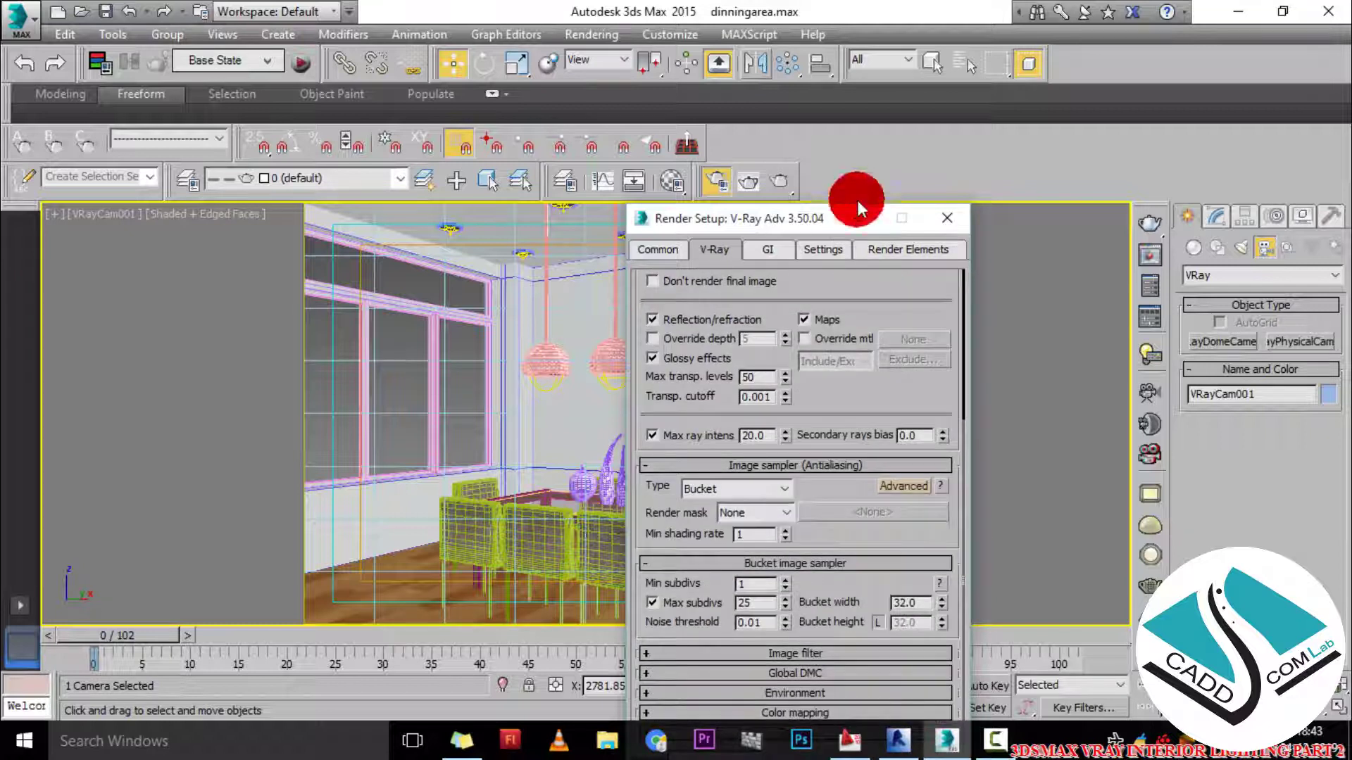
pyautogui.click(810, 655)
pyautogui.moveTo(855, 509); pyautogui.dragTo(836, 296)
pyautogui.click(834, 670)
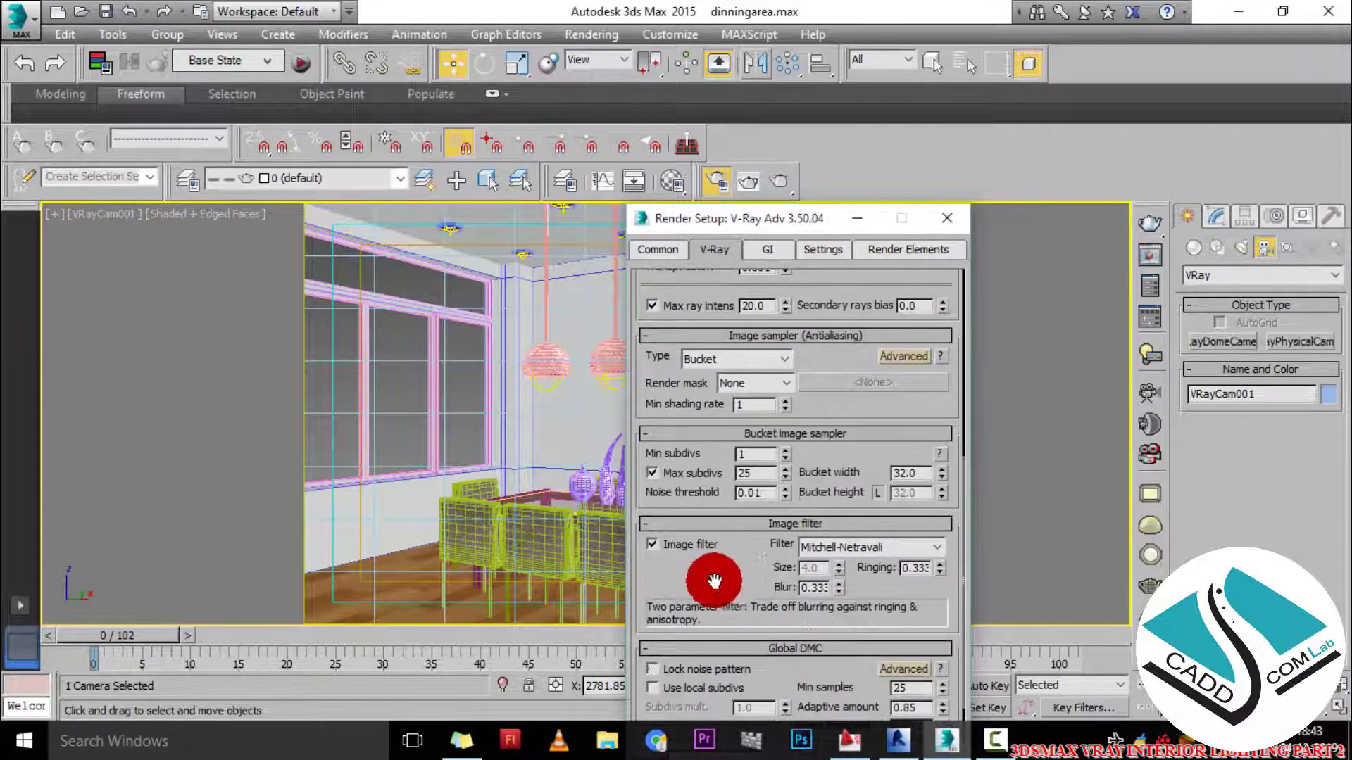
pyautogui.moveTo(717, 582); pyautogui.dragTo(727, 452)
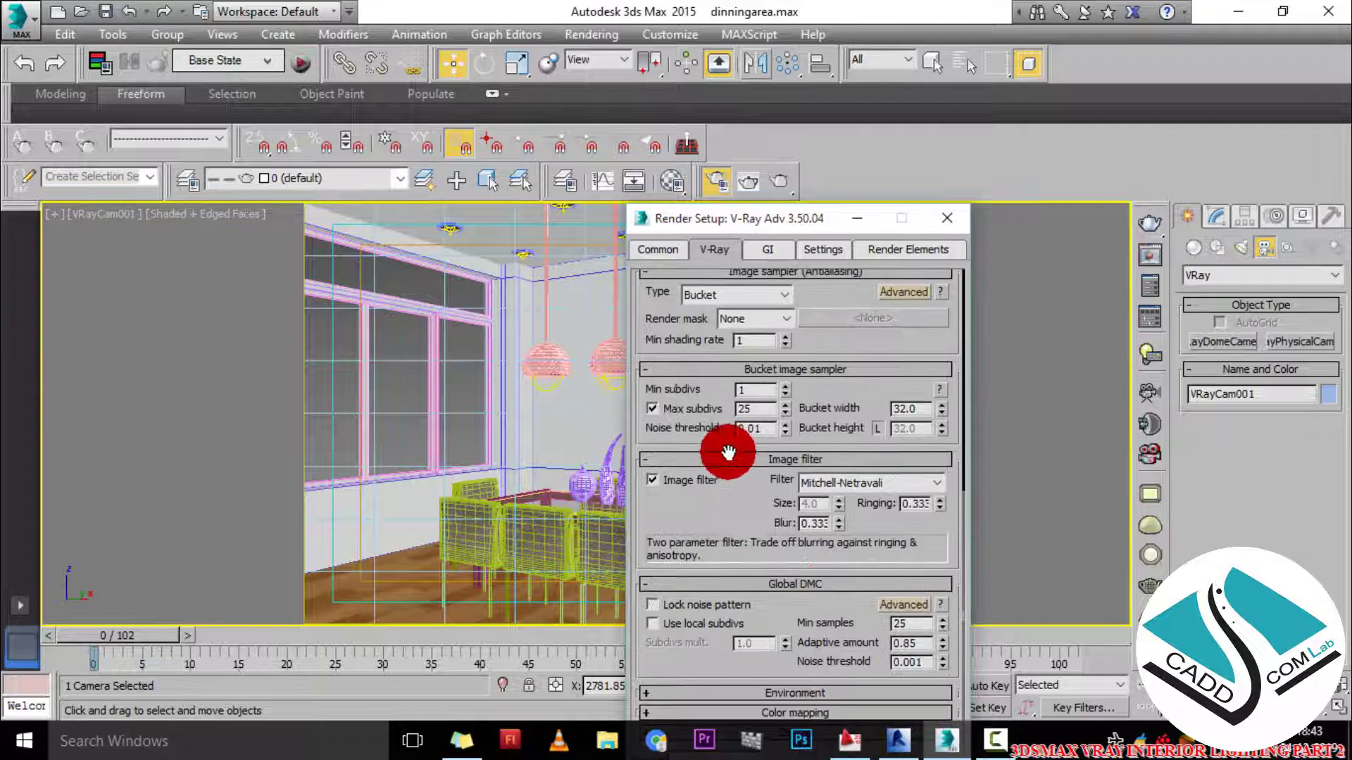
pyautogui.click(800, 712)
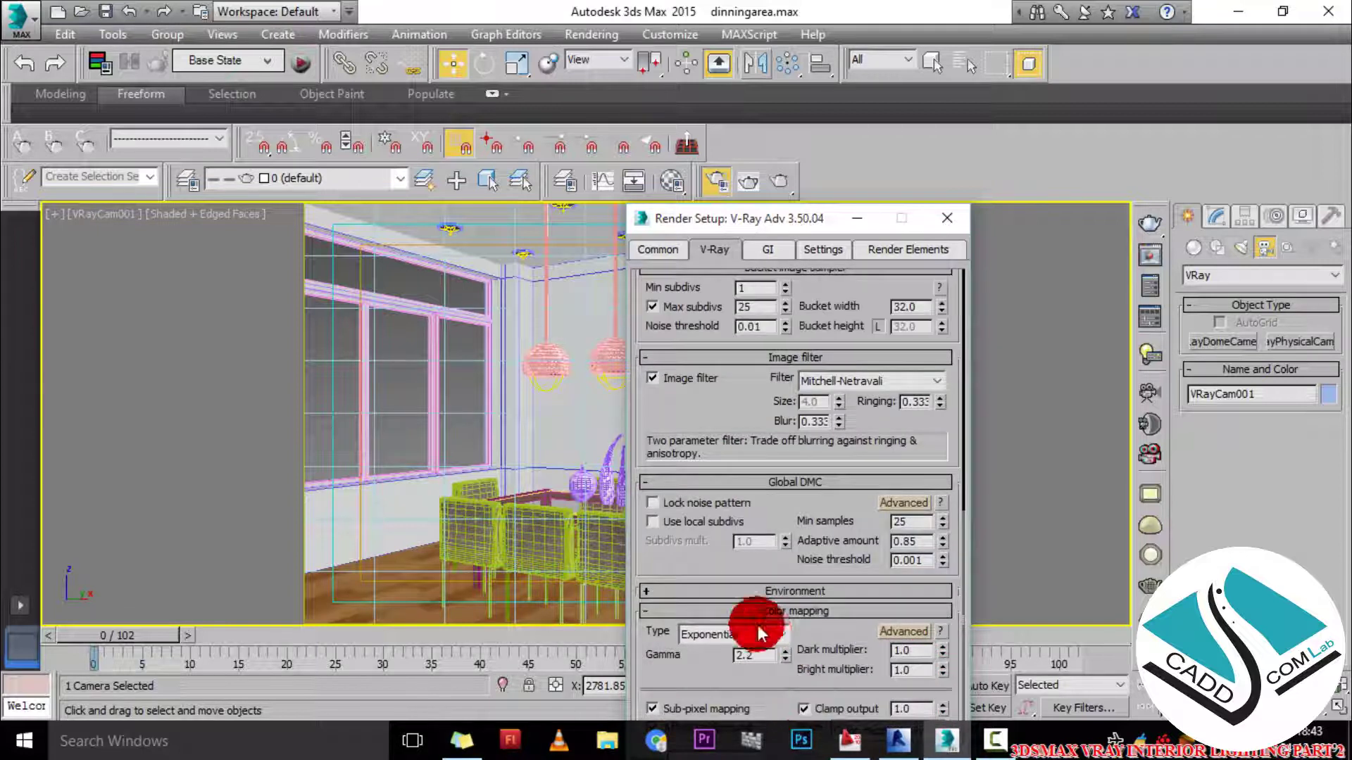
# - Check the global illumination engines and irradiance map settings, and close the render setup
pyautogui.click(773, 254)
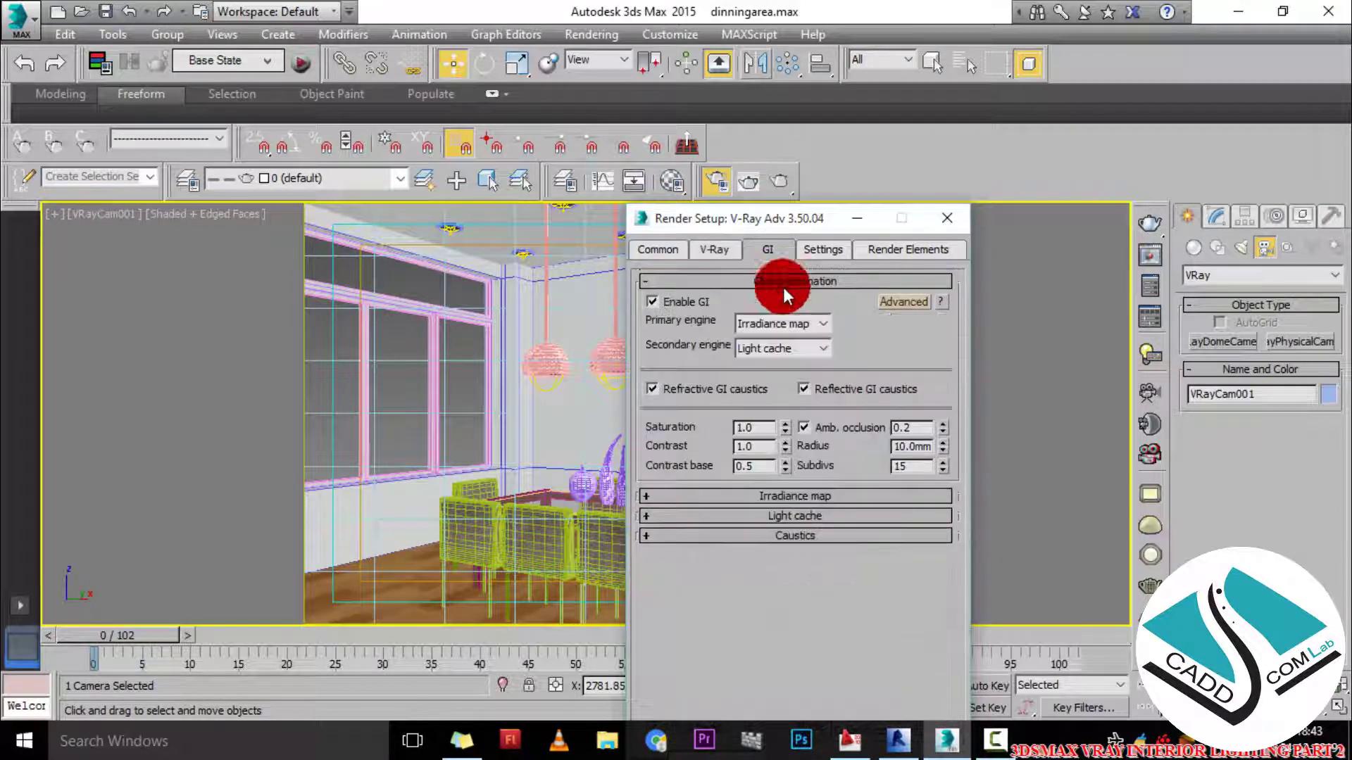
pyautogui.click(766, 497)
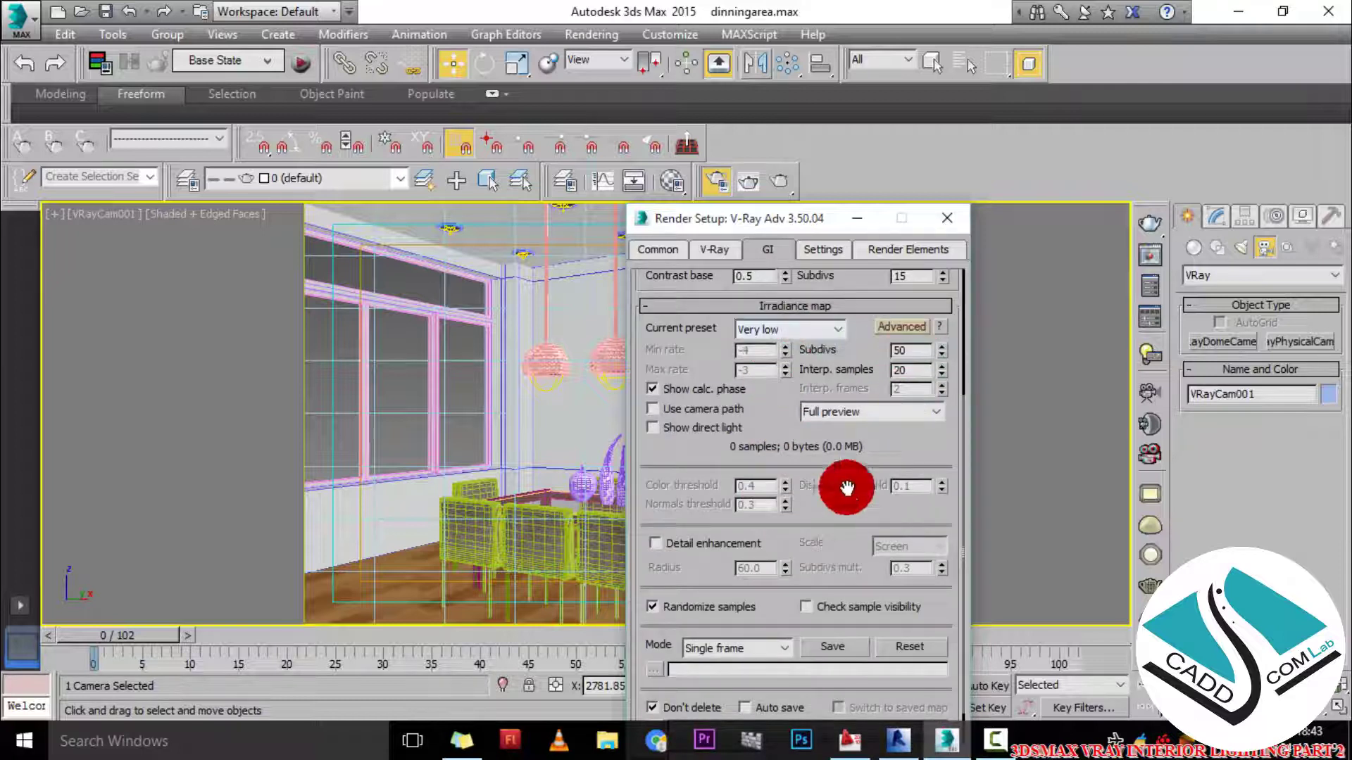
pyautogui.click(945, 219)
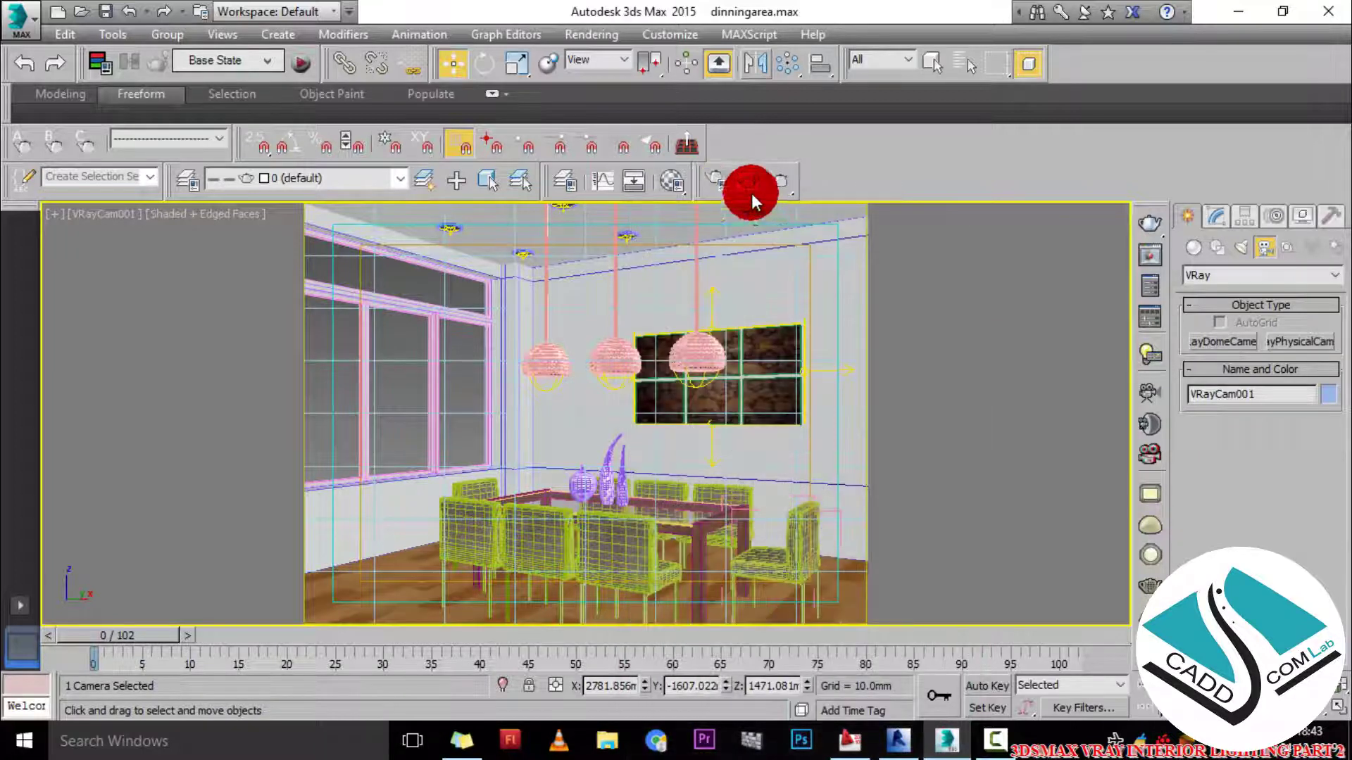
# - Run a test render of the V-Ray camera view, abort it during the light cache, and dismiss the V-Ray message log
pyautogui.click(783, 183)
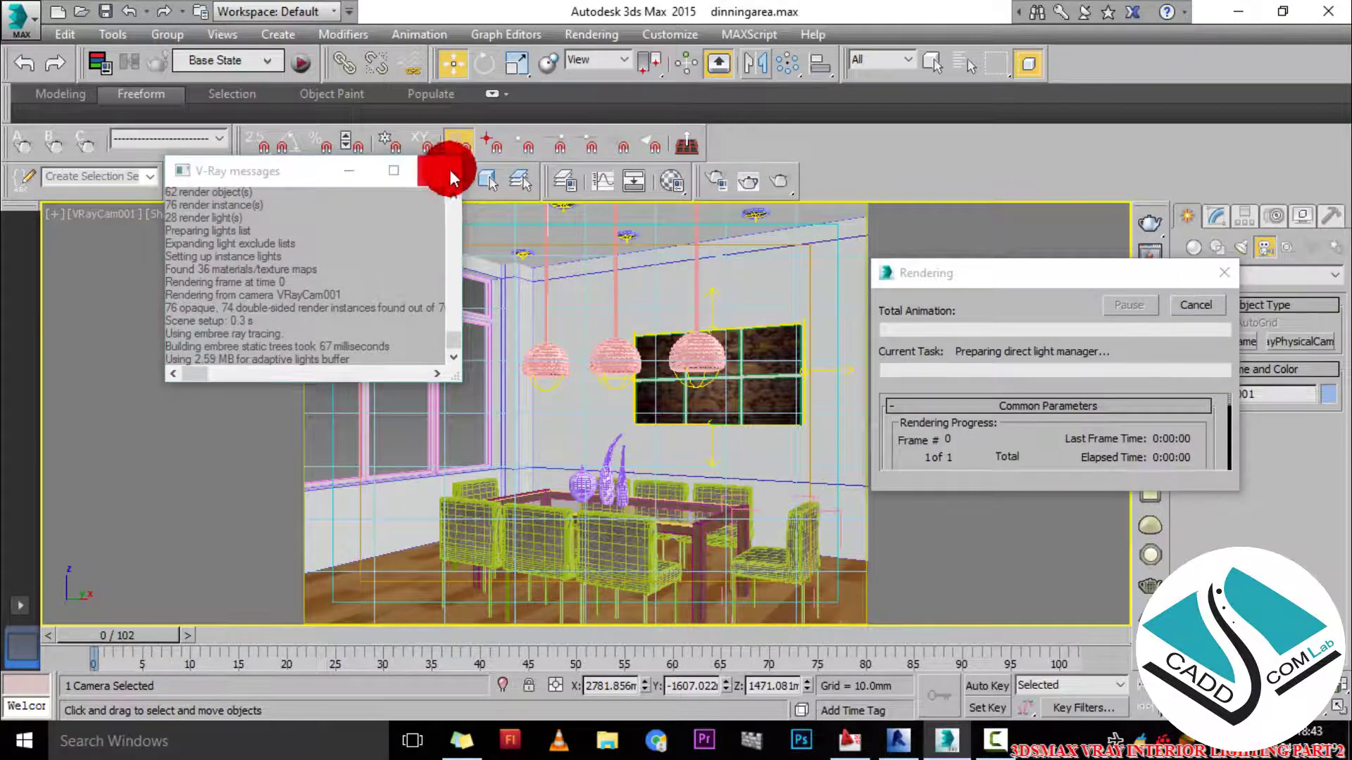
pyautogui.click(438, 171)
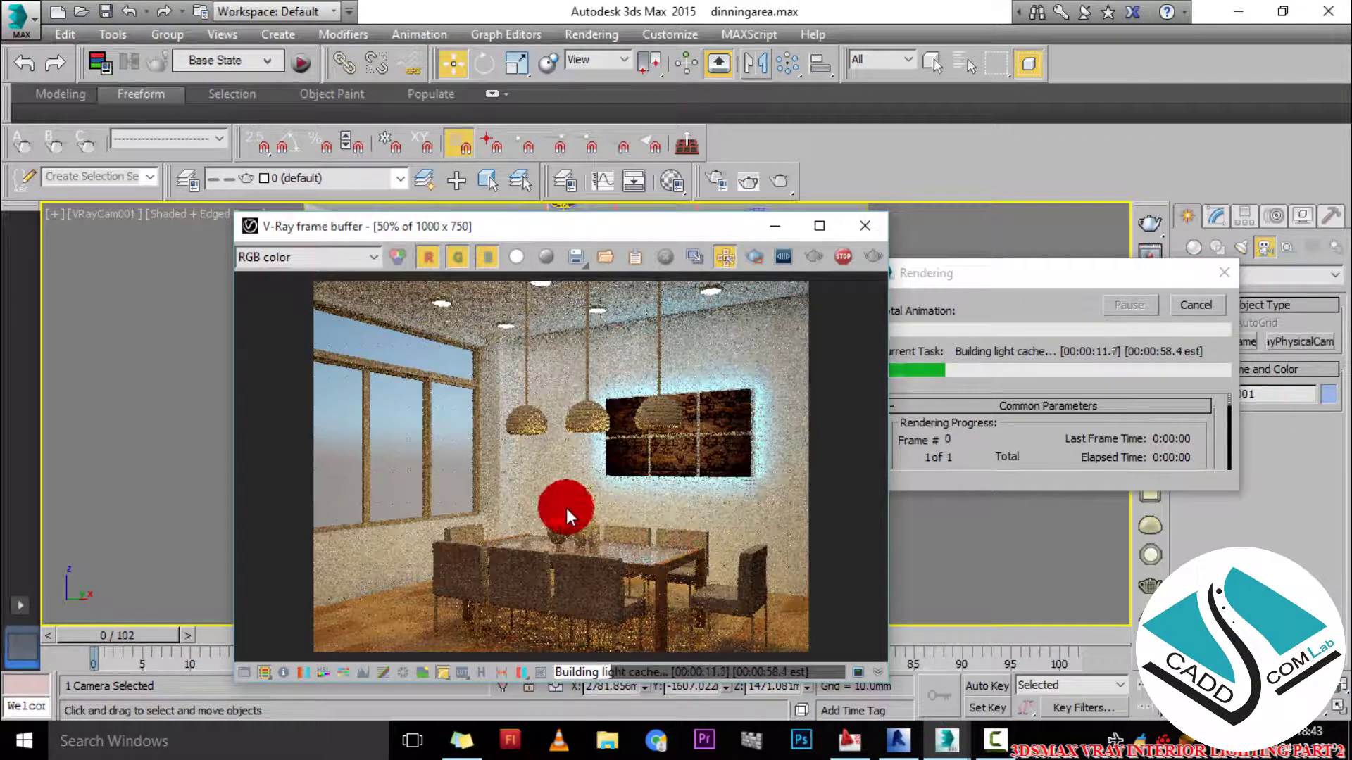
pyautogui.moveTo(613, 227); pyautogui.dragTo(590, 206)
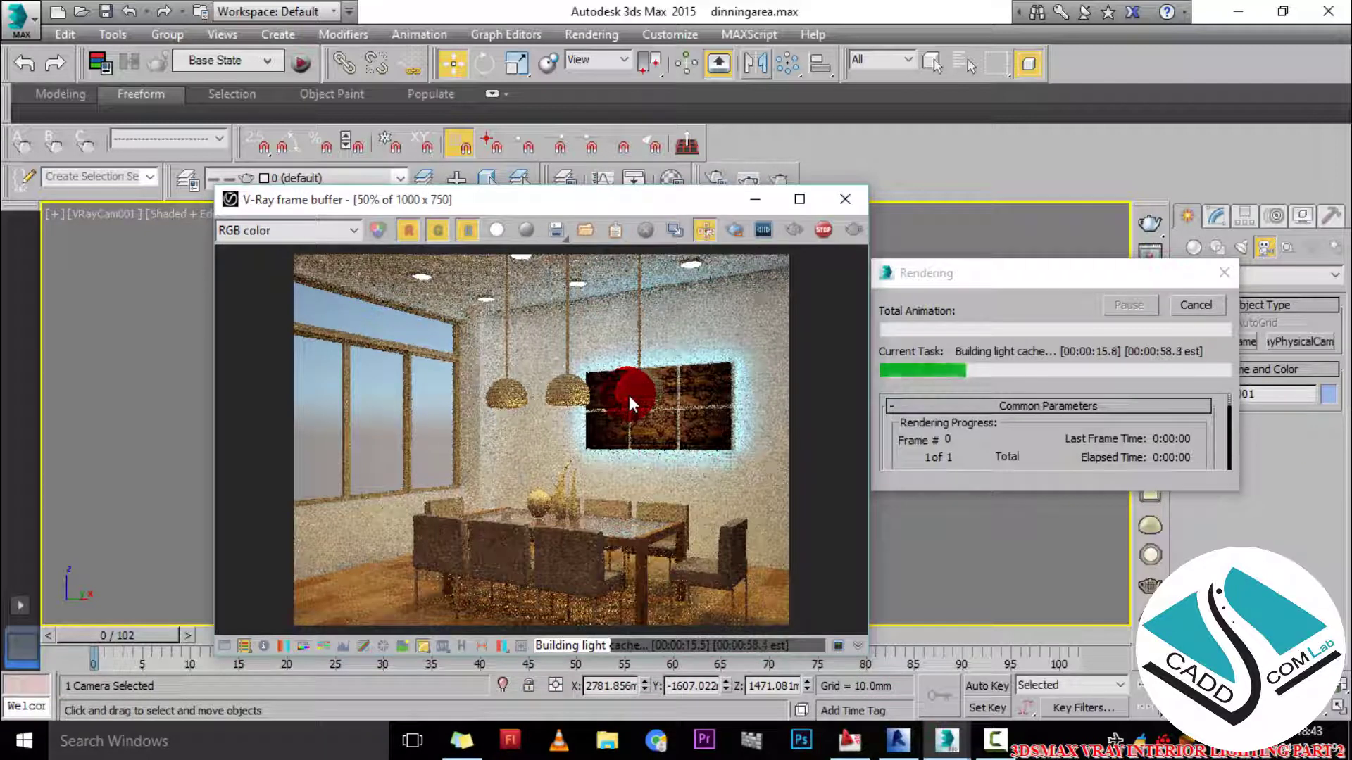
pyautogui.moveTo(590, 222)
pyautogui.mouseDown()
pyautogui.moveTo(580, 202)
pyautogui.moveTo(578, 221)
pyautogui.mouseUp()
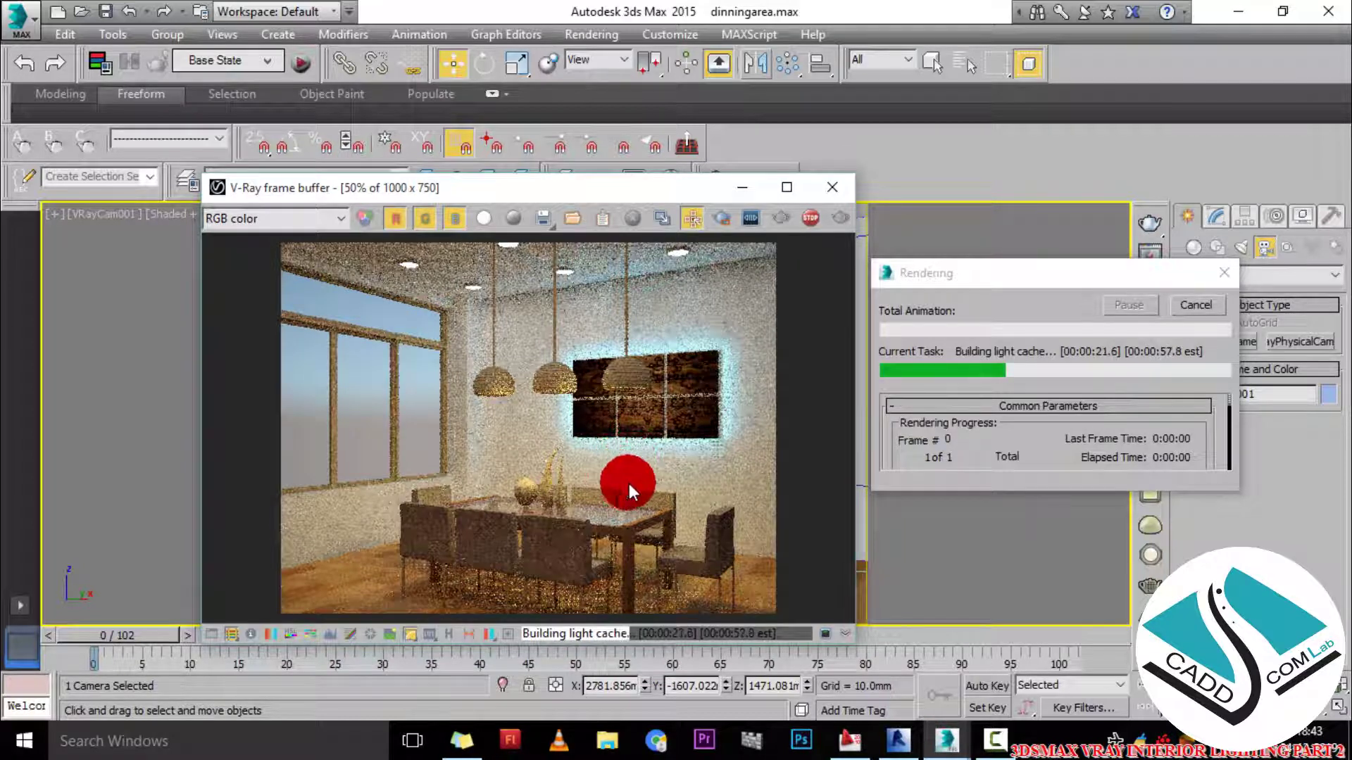
pyautogui.click(832, 188)
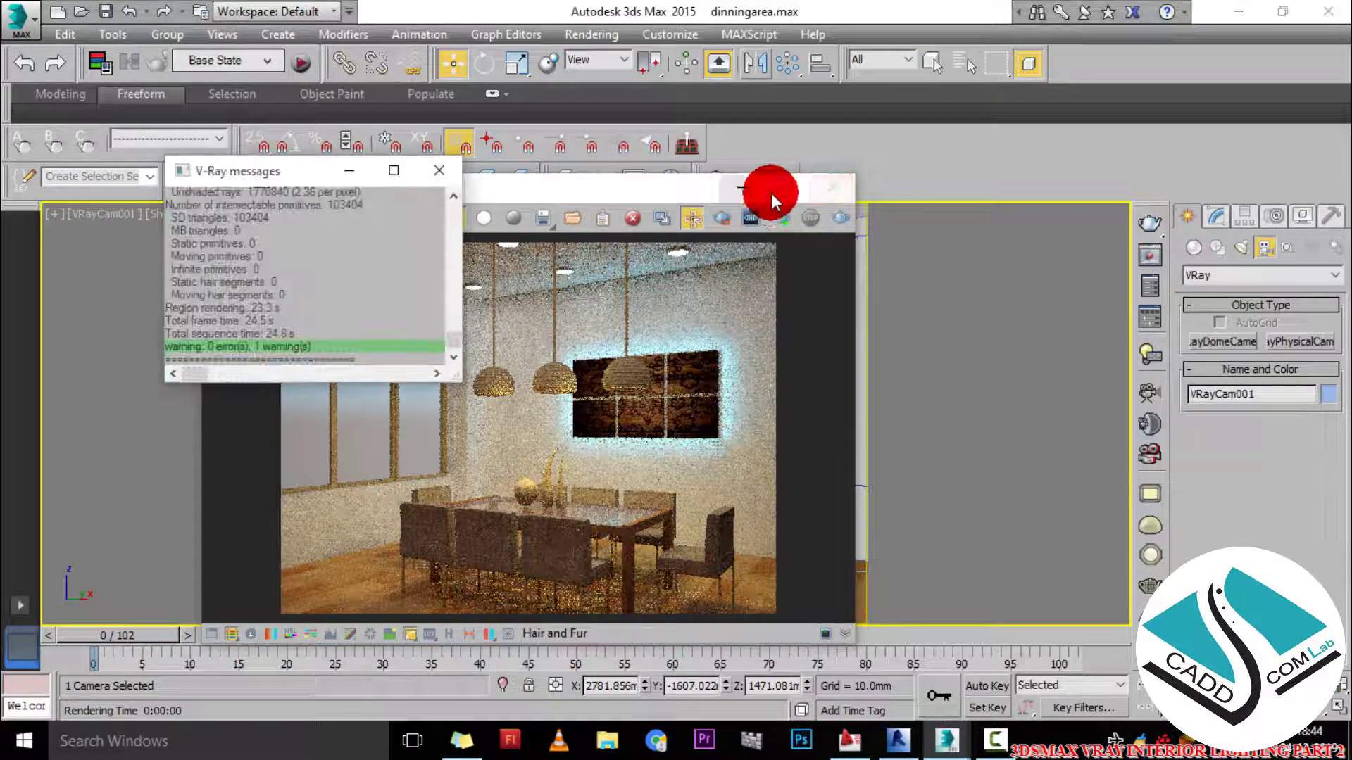
pyautogui.click(445, 171)
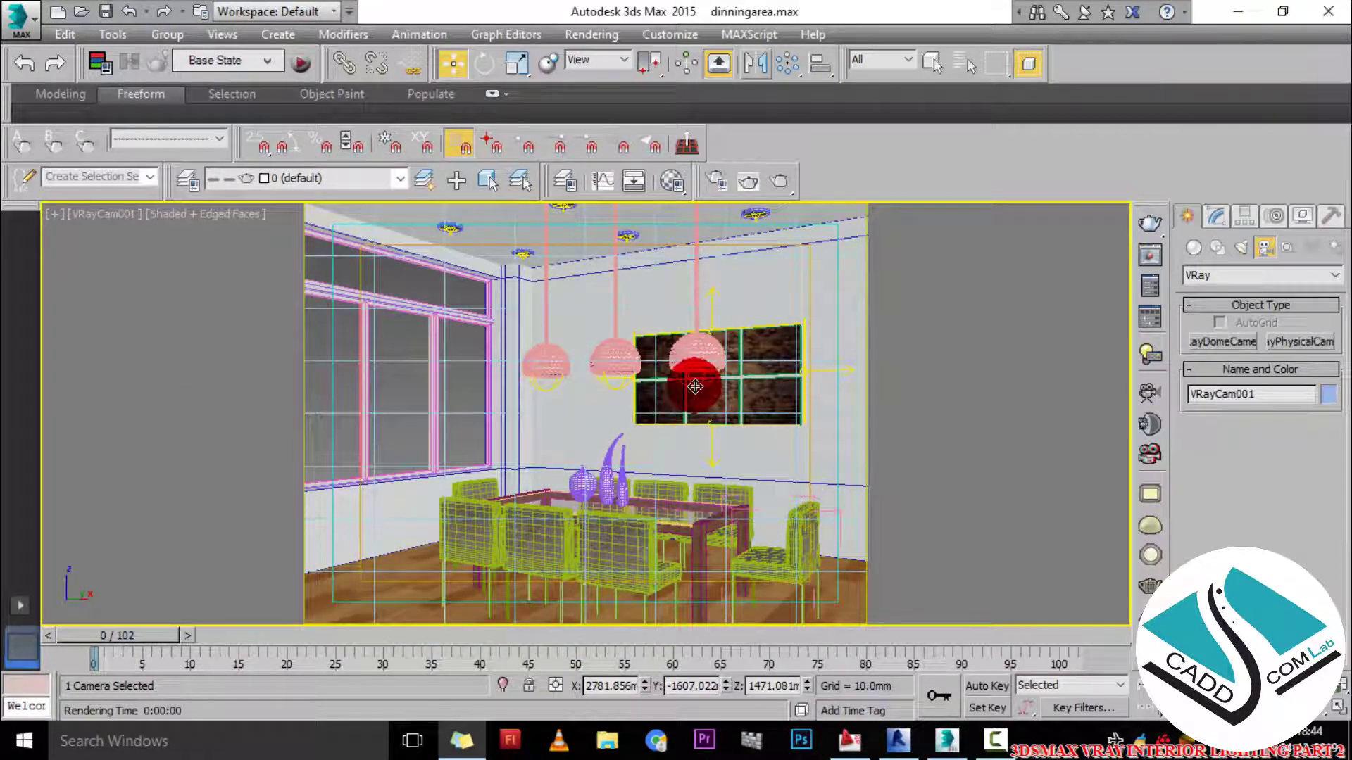
# - Change the V-Ray light in the pendant lamp nearest the wall panel to a near-white color and set its multiplier to 2600
pyautogui.click(696, 377)
pyautogui.click(1216, 216)
pyautogui.scroll(5, 1298, 489)
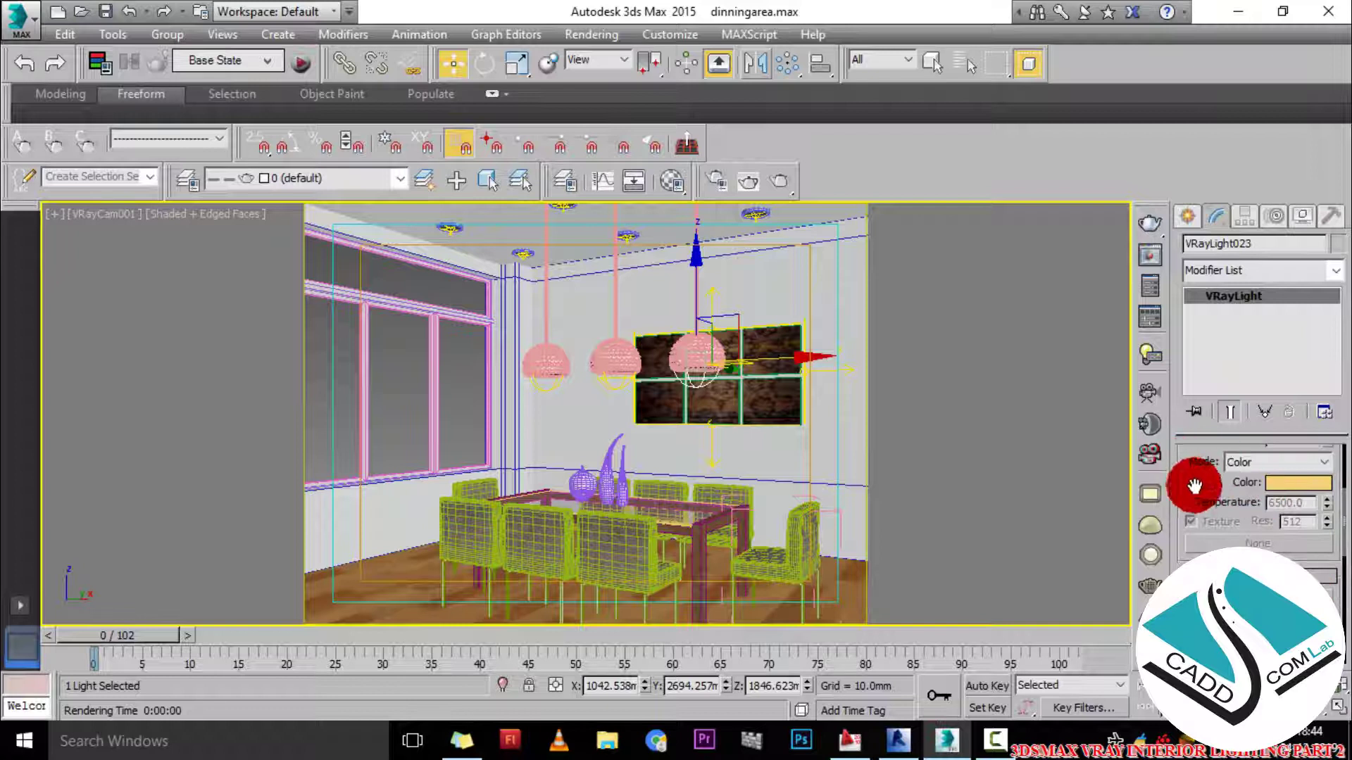
pyautogui.scroll(1, 1239, 493)
pyautogui.click(1295, 507)
pyautogui.moveTo(497, 317); pyautogui.dragTo(498, 387)
pyautogui.click(646, 449)
pyautogui.moveTo(1311, 464); pyautogui.dragTo(1246, 475)
pyautogui.write('2600')
pyautogui.click(894, 188)
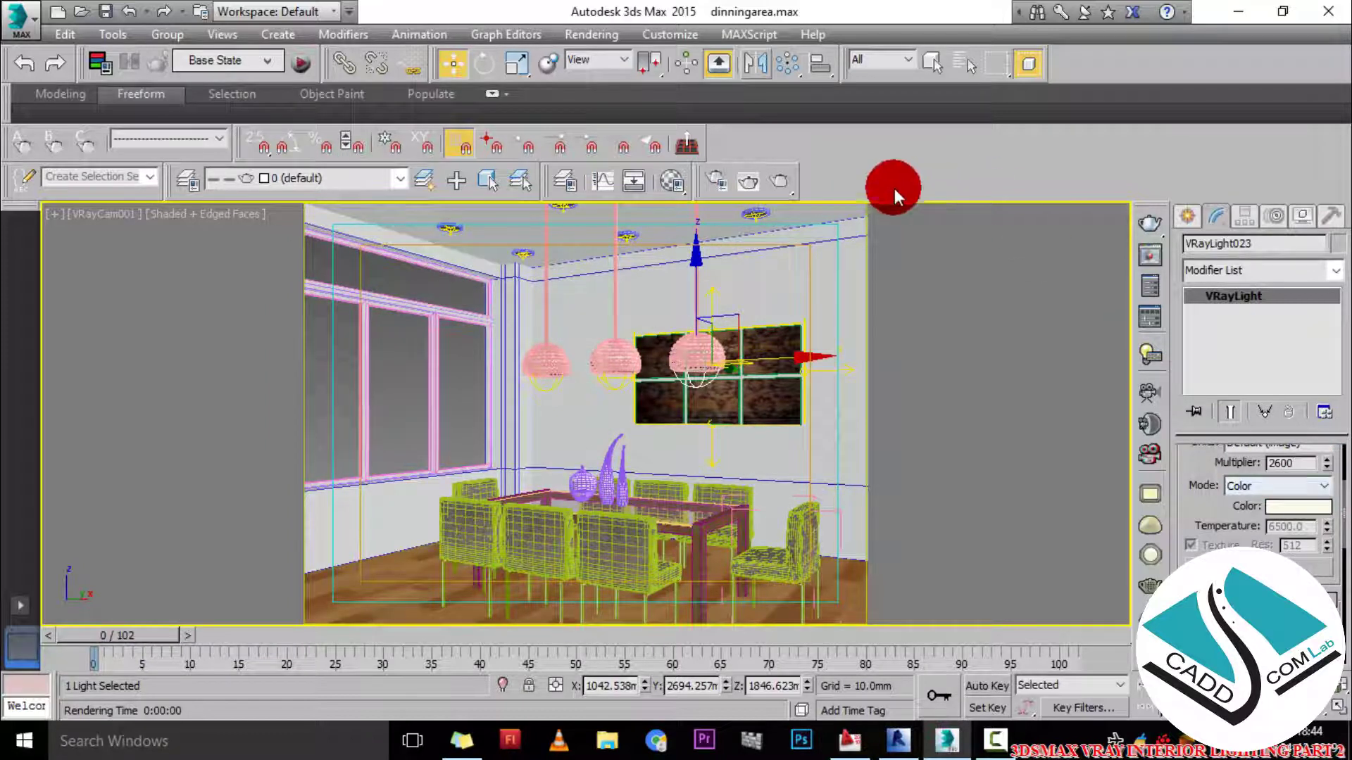
# - Render the dining area through the V-Ray camera with the render progress kept beside the frame buffer
pyautogui.click(771, 184)
pyautogui.click(444, 173)
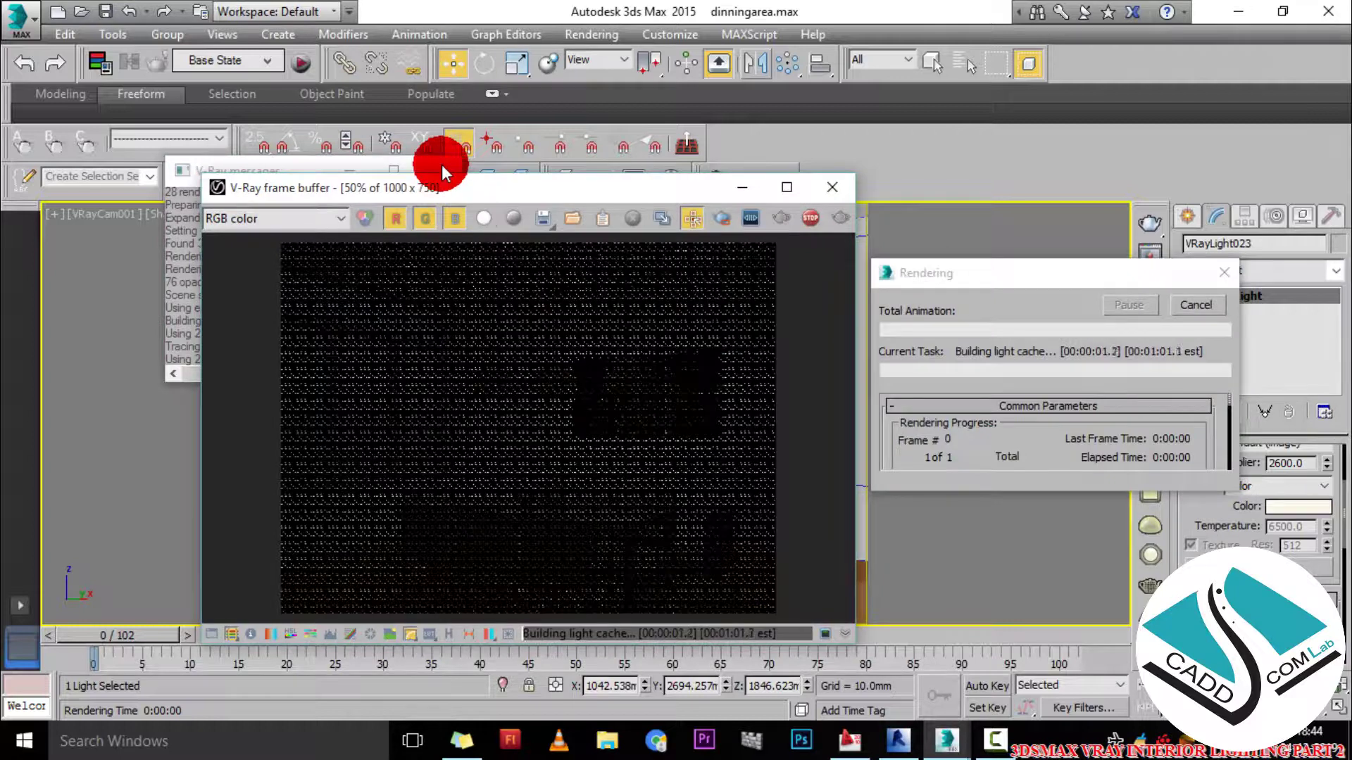
pyautogui.scroll(-1, 499, 426)
pyautogui.scroll(1, 500, 425)
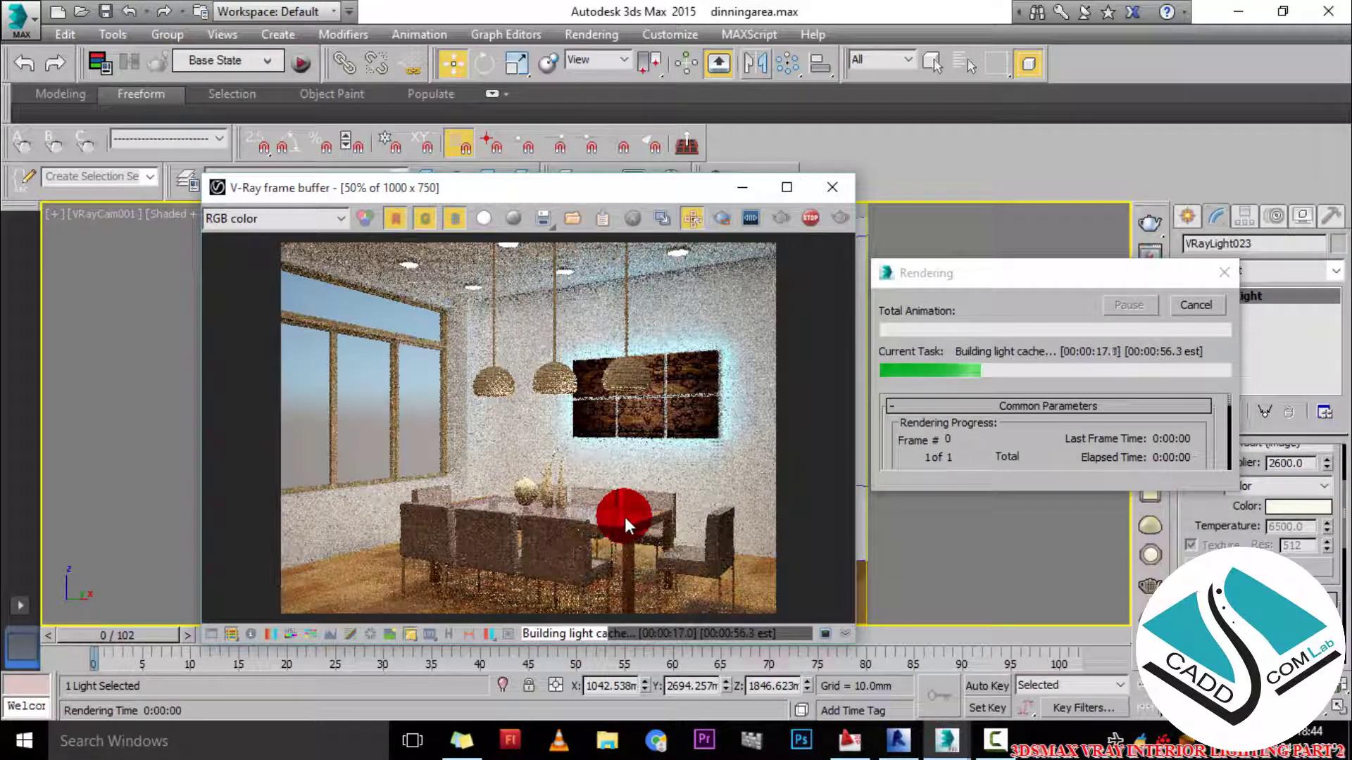
pyautogui.moveTo(990, 277); pyautogui.dragTo(987, 232)
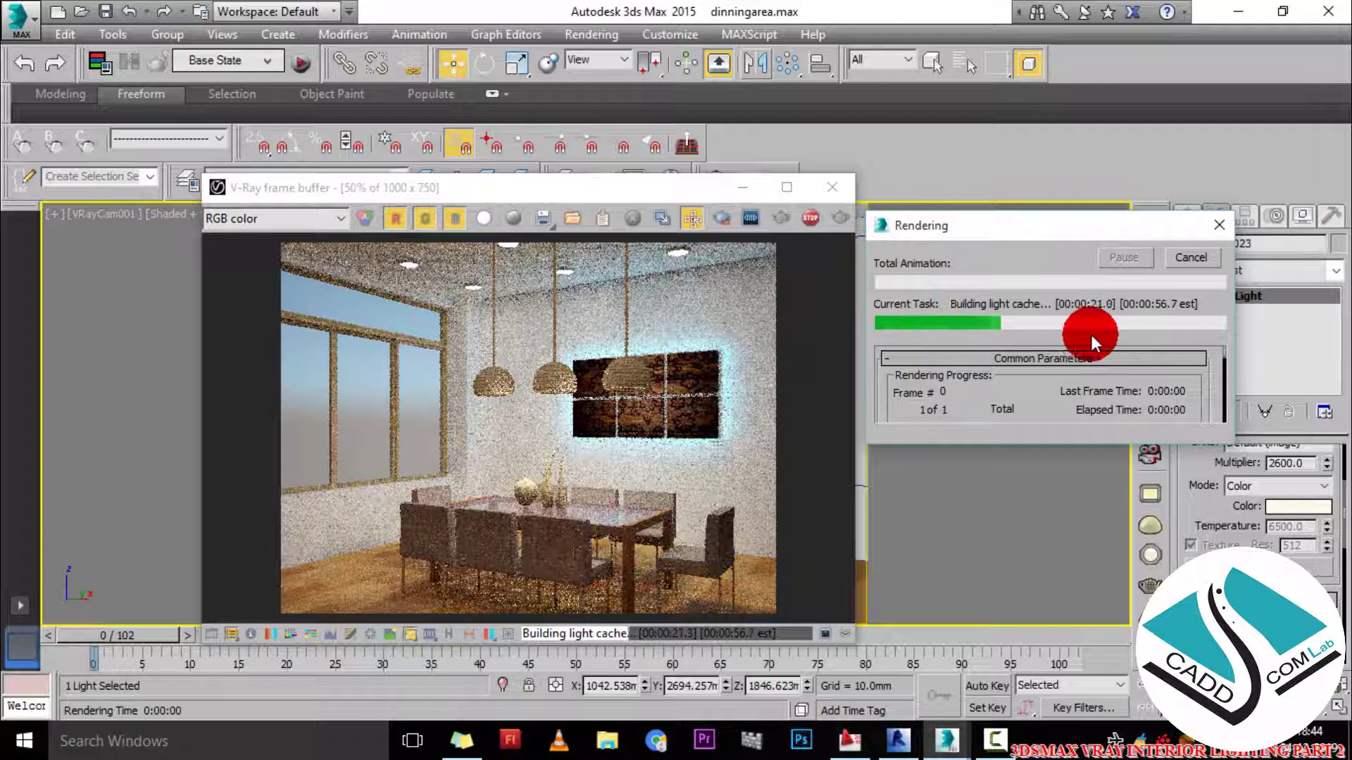
pyautogui.click(995, 739)
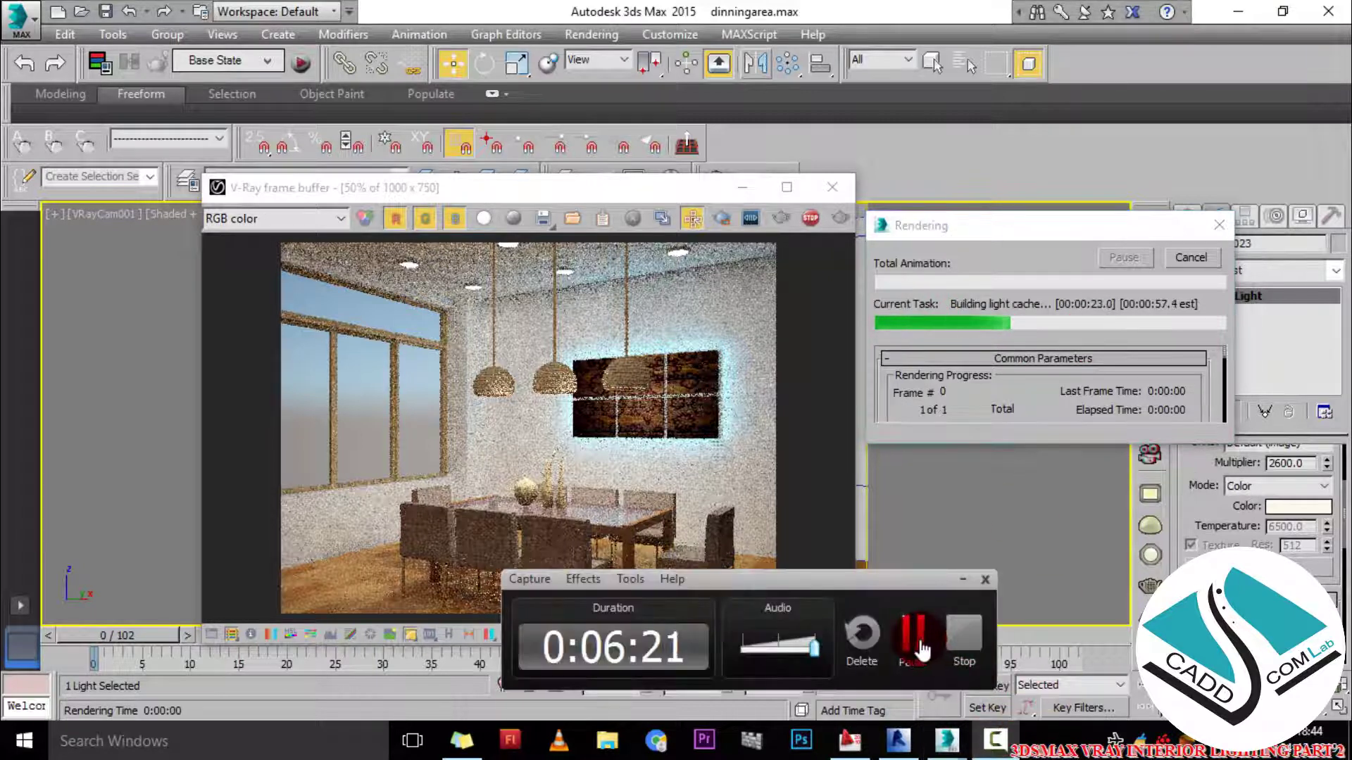
pyautogui.click(922, 651)
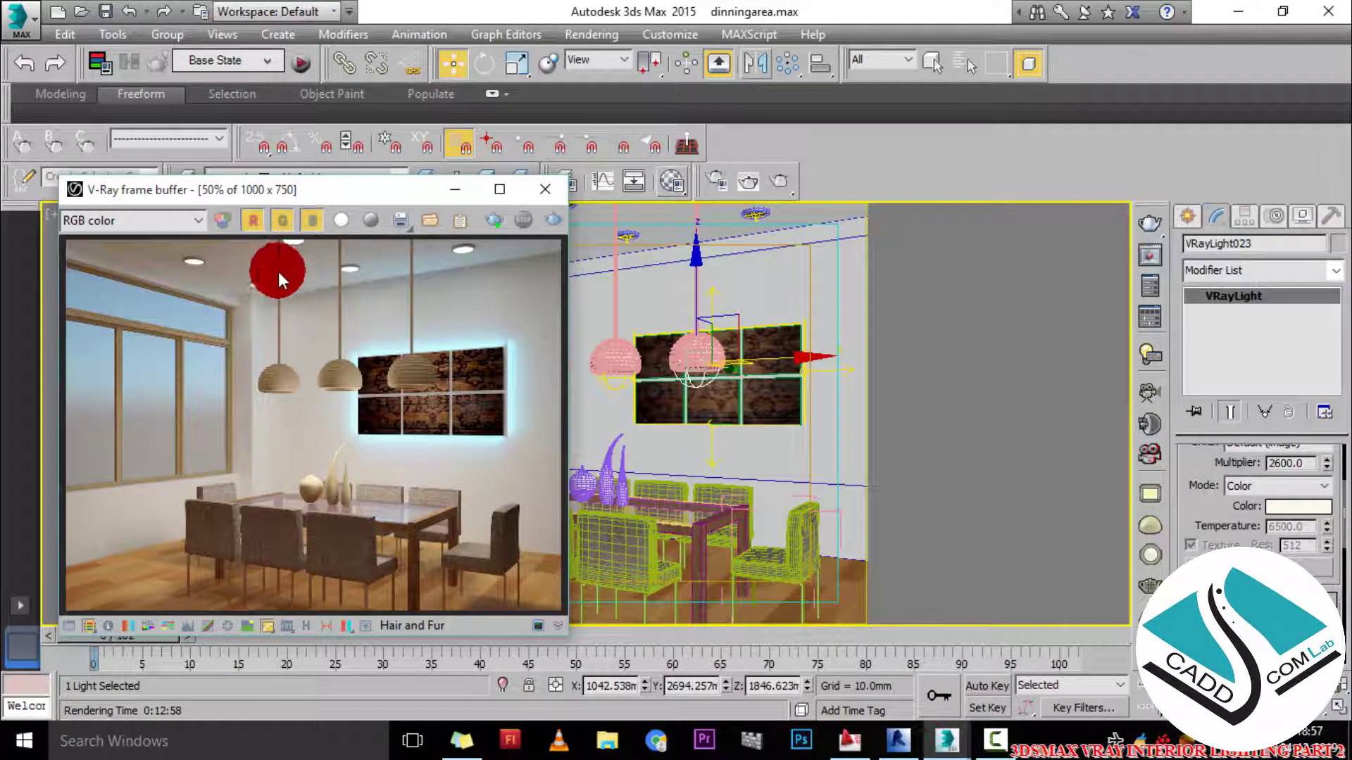
# - Examine the pendant lamps and the blue glow around the wall panels close up in the finished render
pyautogui.scroll(2, 267, 297)
pyautogui.moveTo(417, 426); pyautogui.dragTo(373, 404, button='middle')
pyautogui.scroll(-1, 197, 297)
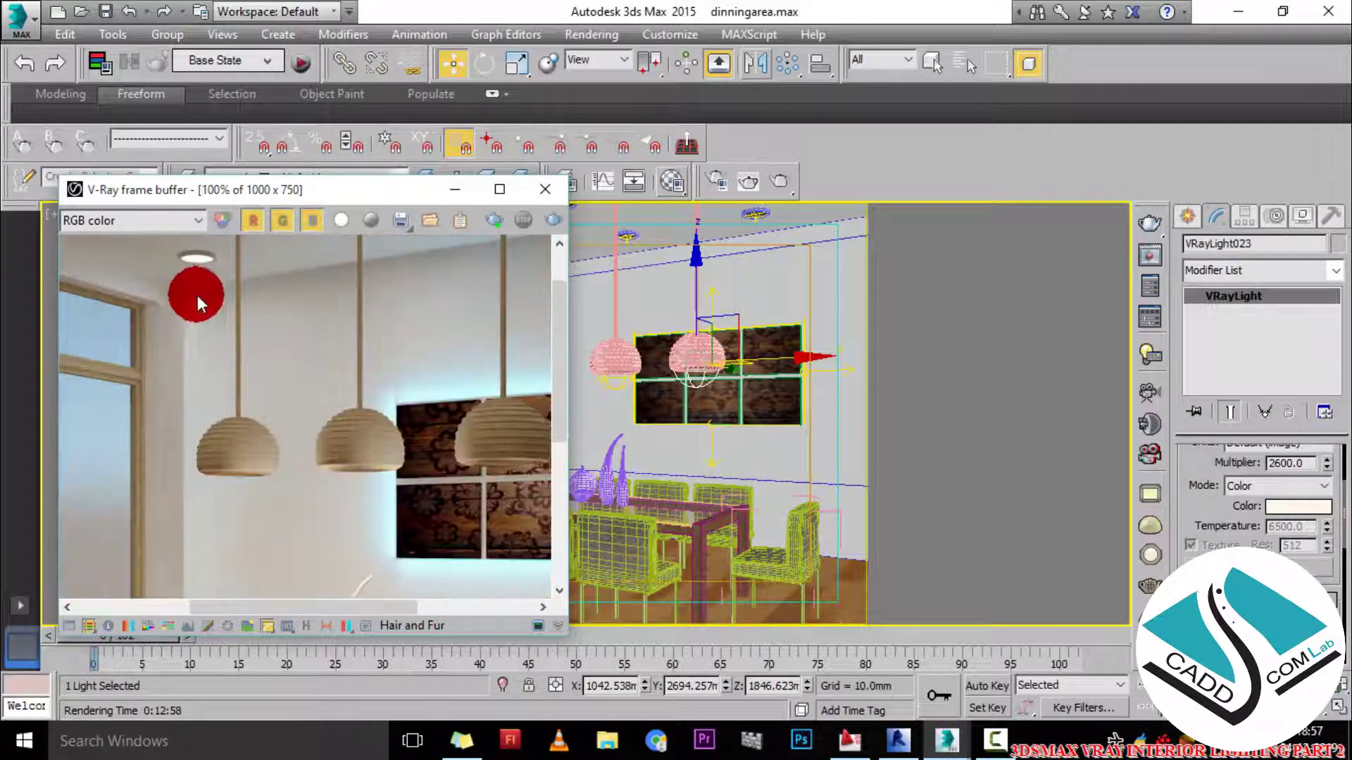
pyautogui.scroll(1, 481, 453)
pyautogui.moveTo(461, 448); pyautogui.dragTo(353, 346, button='middle')
pyautogui.scroll(-1, 407, 374)
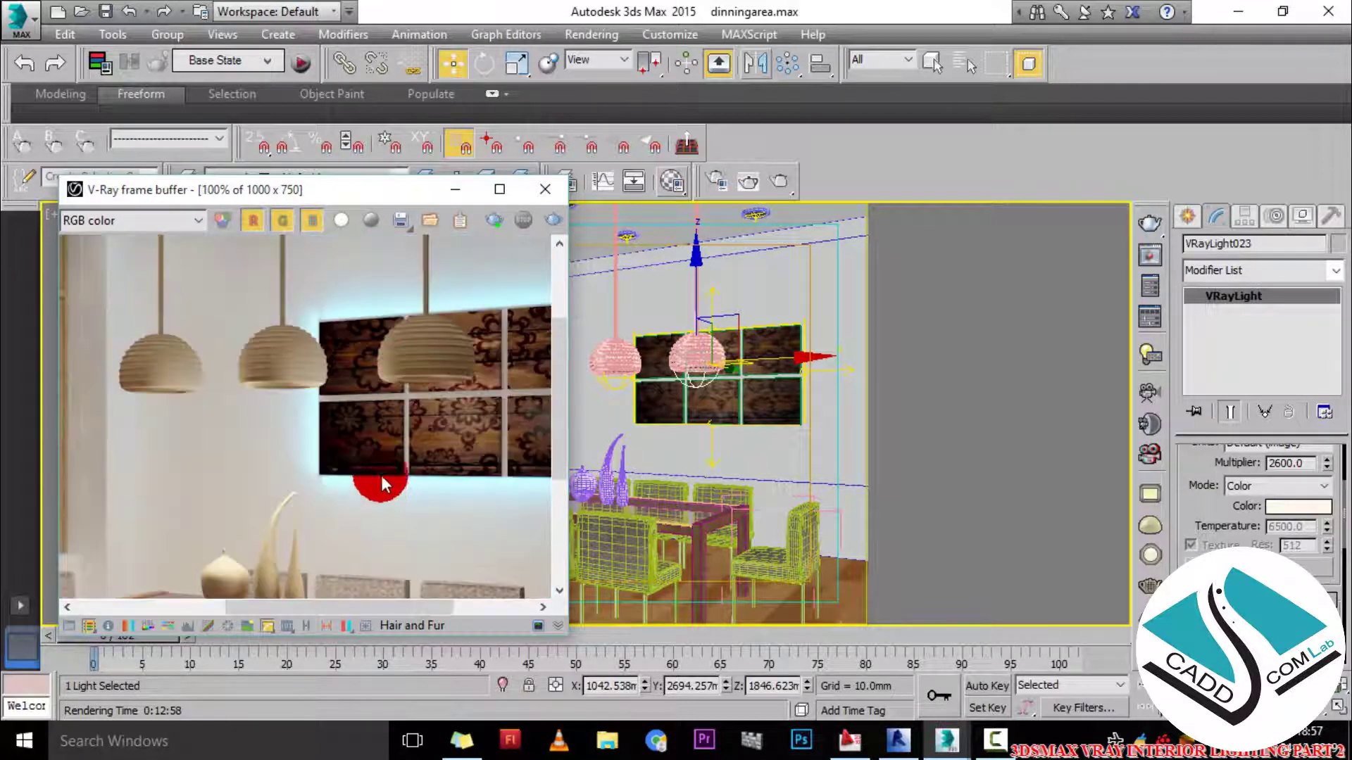
# - Inspect the tabletop reflections, chair upholstery and wooden floor in the rendered image
pyautogui.moveTo(382, 475); pyautogui.dragTo(429, 407, button='middle')
pyautogui.scroll(1, 450, 439)
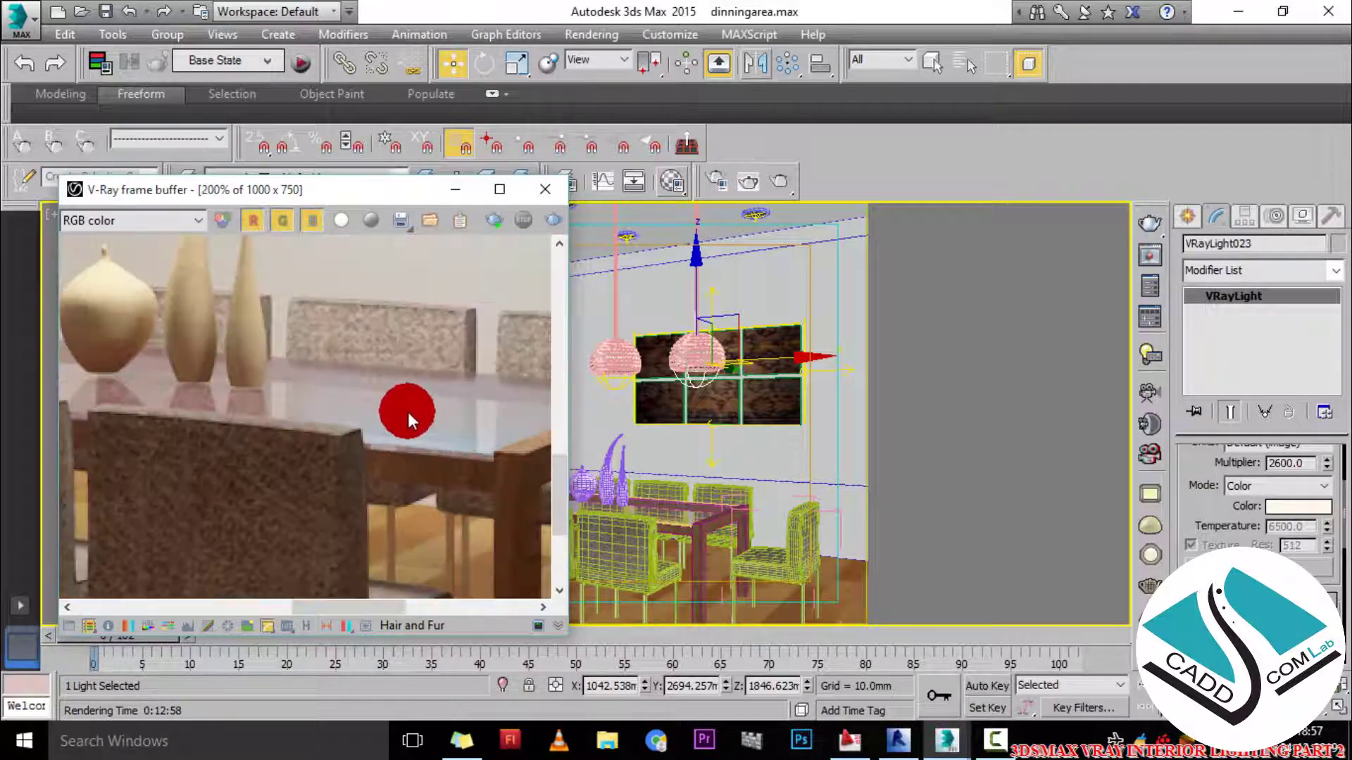
pyautogui.scroll(-1, 408, 412)
pyautogui.moveTo(403, 454); pyautogui.dragTo(390, 420, button='middle')
pyautogui.scroll(-1, 387, 443)
pyautogui.scroll(2, 502, 590)
pyautogui.moveTo(502, 590); pyautogui.dragTo(345, 307, button='middle')
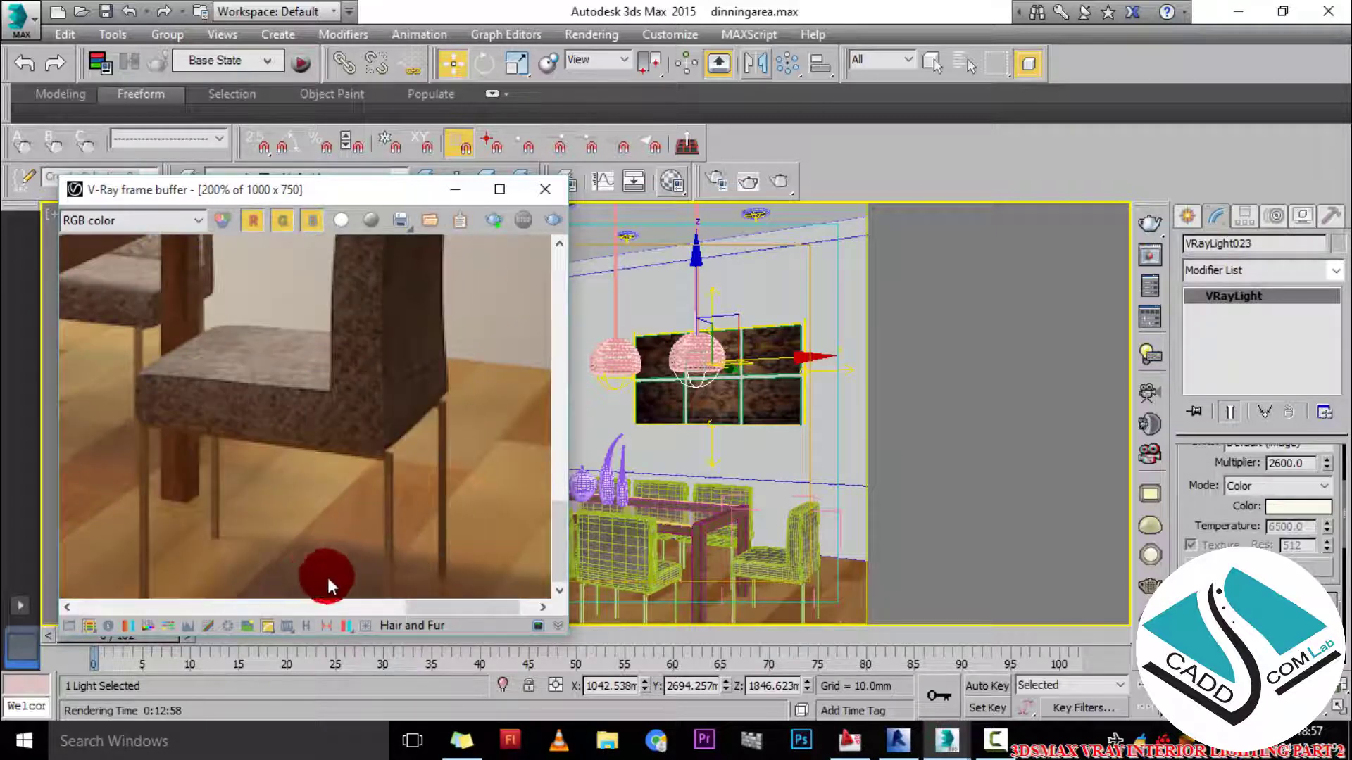
# - Inspect the wall panel texture, the ceiling downlight and the table vases in the render, ending on the whole image
pyautogui.scroll(-2, 403, 455)
pyautogui.scroll(1, 492, 341)
pyautogui.scroll(1, 483, 498)
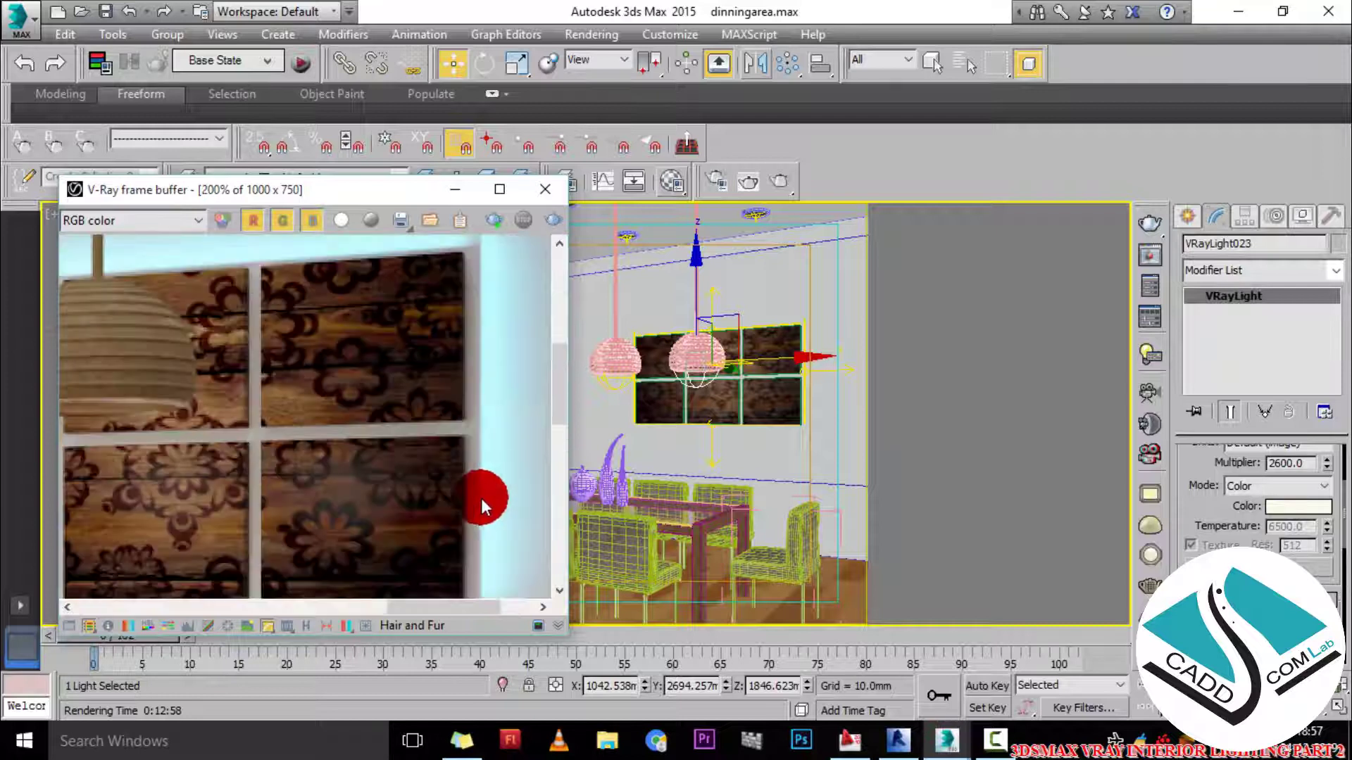
pyautogui.scroll(-1, 479, 400)
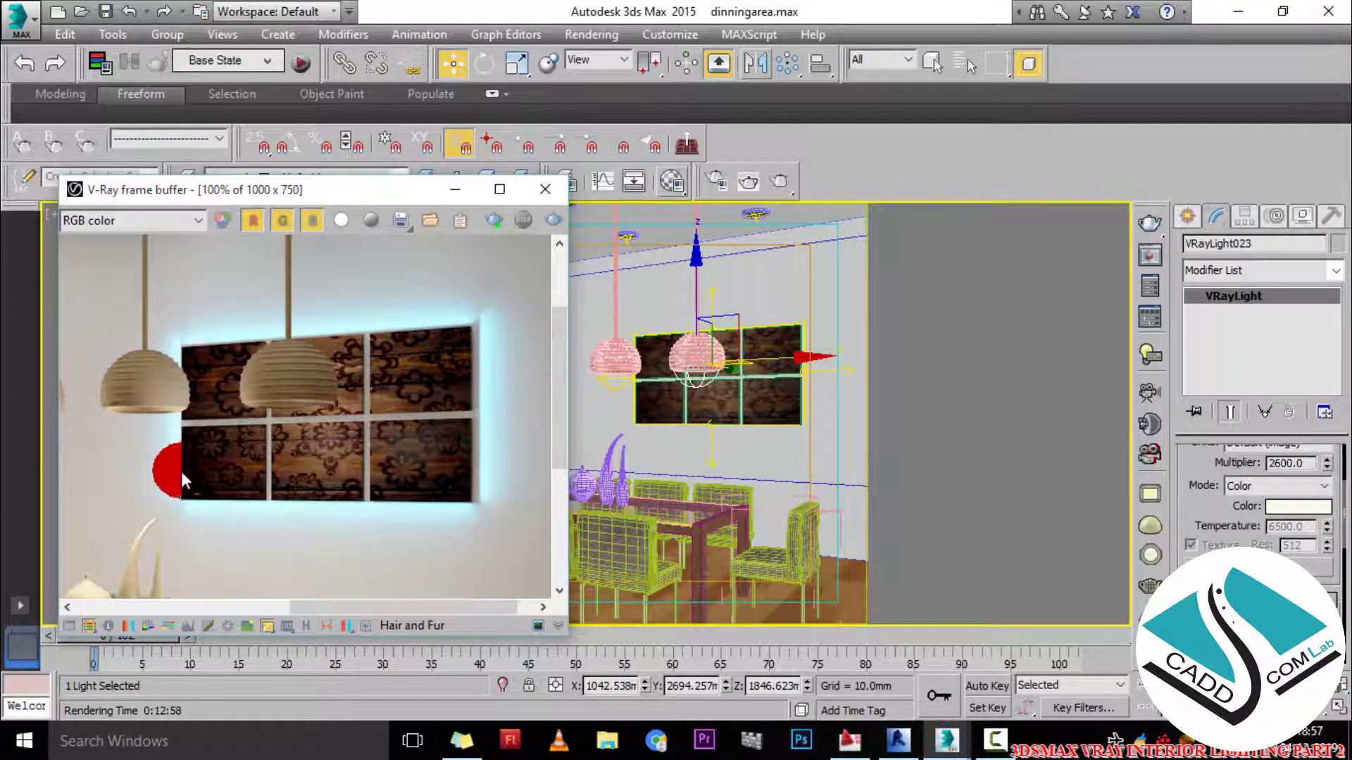
pyautogui.scroll(-1, 478, 488)
pyautogui.scroll(3, 238, 278)
pyautogui.scroll(-1, 412, 375)
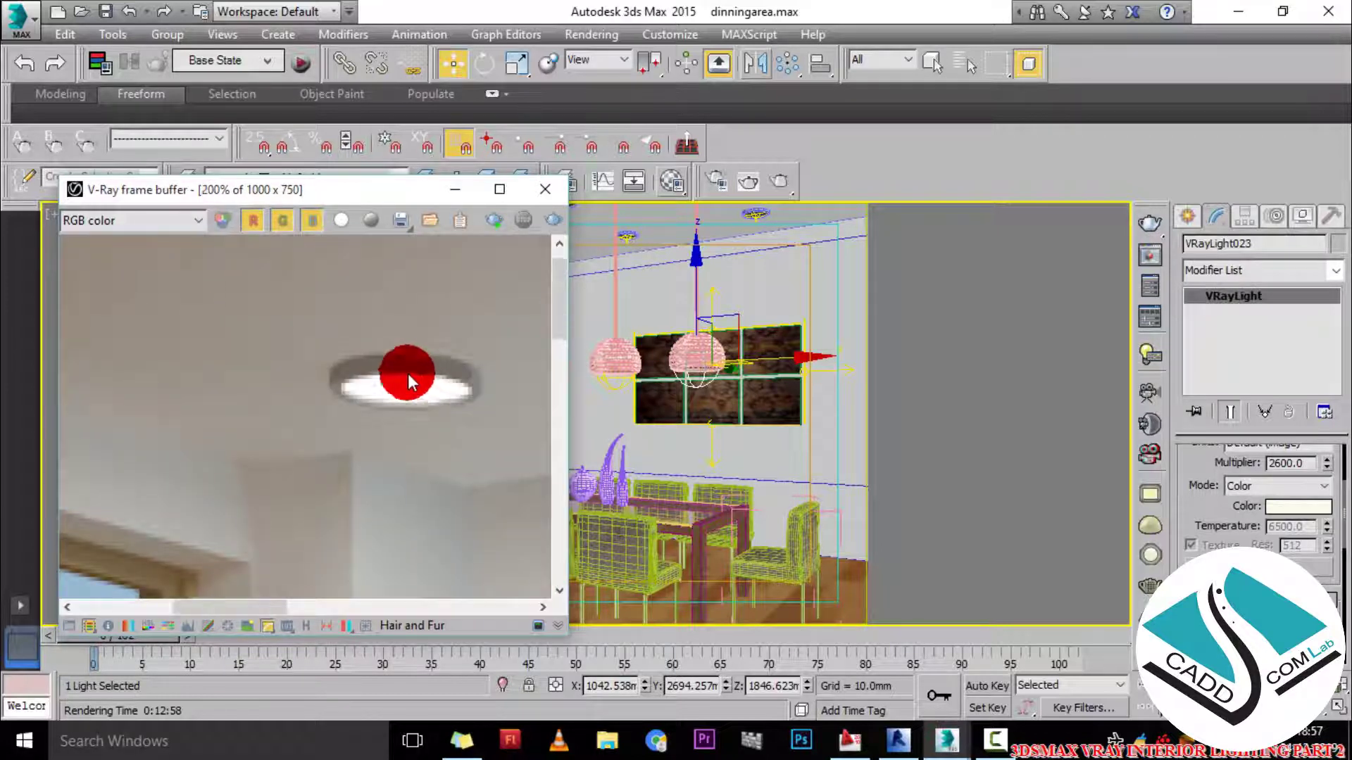
pyautogui.scroll(-2, 374, 318)
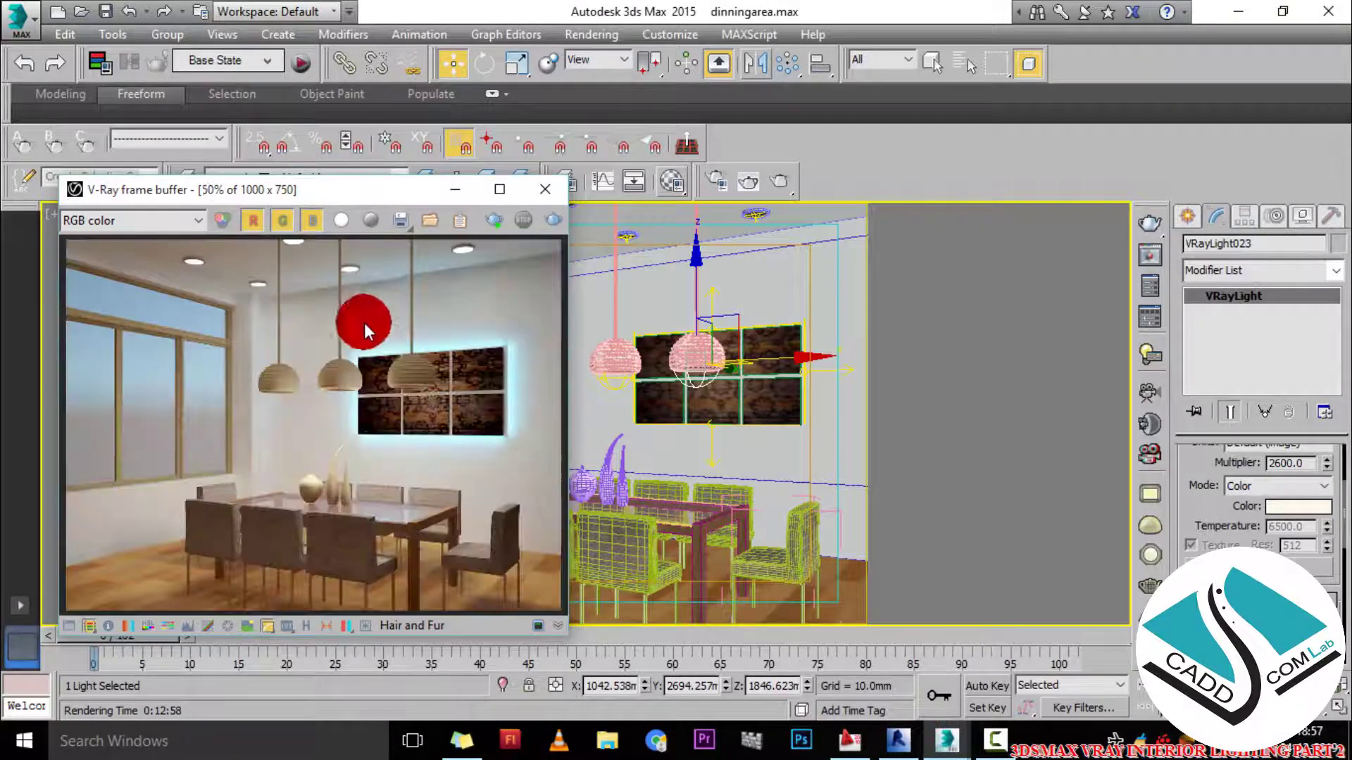
pyautogui.scroll(2, 283, 505)
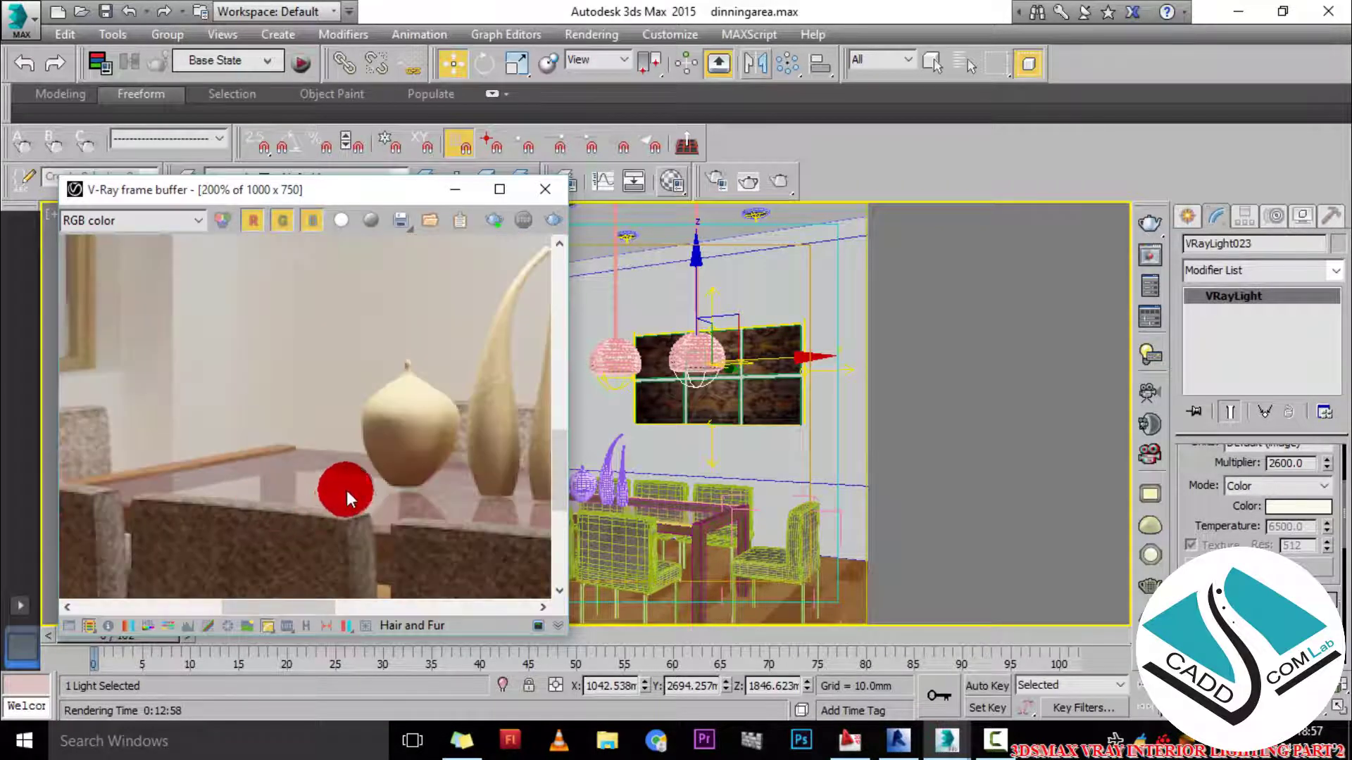
pyautogui.scroll(-2, 268, 469)
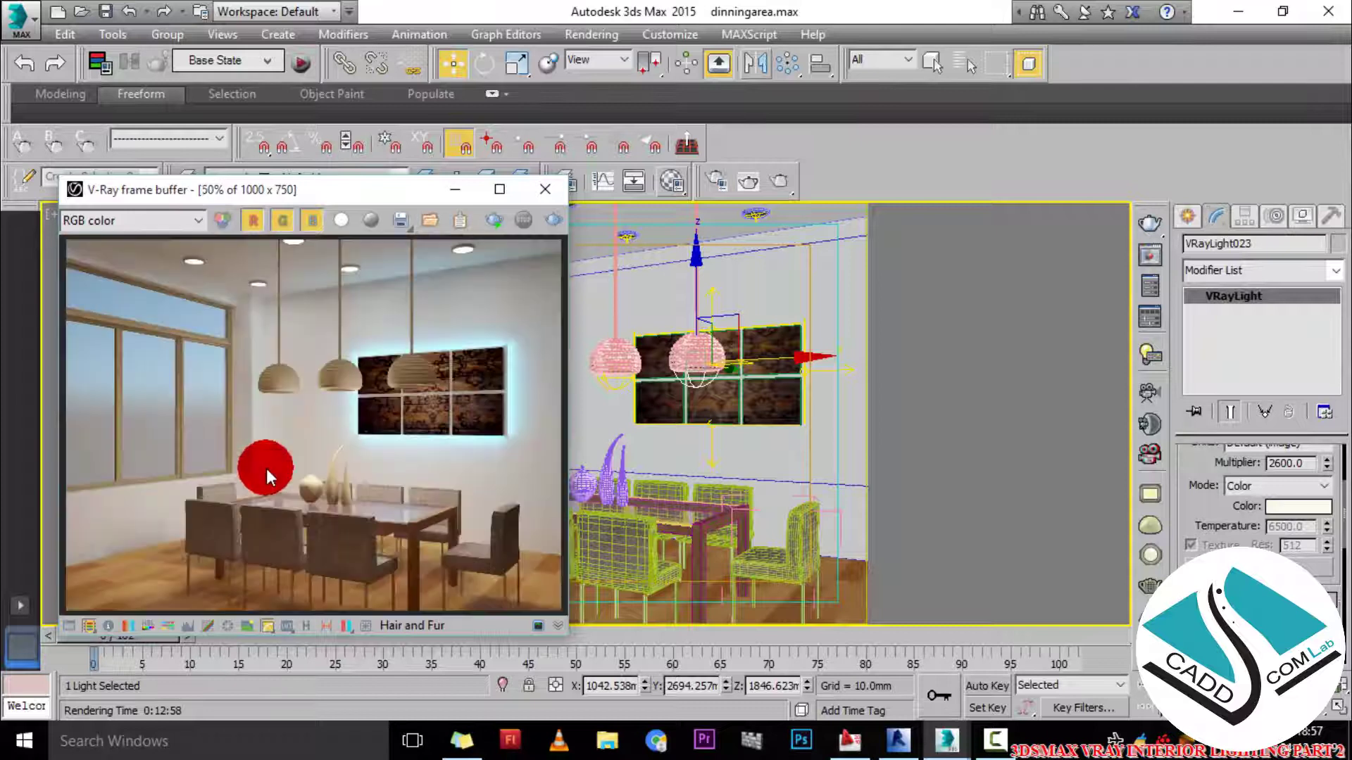
pyautogui.click(995, 740)
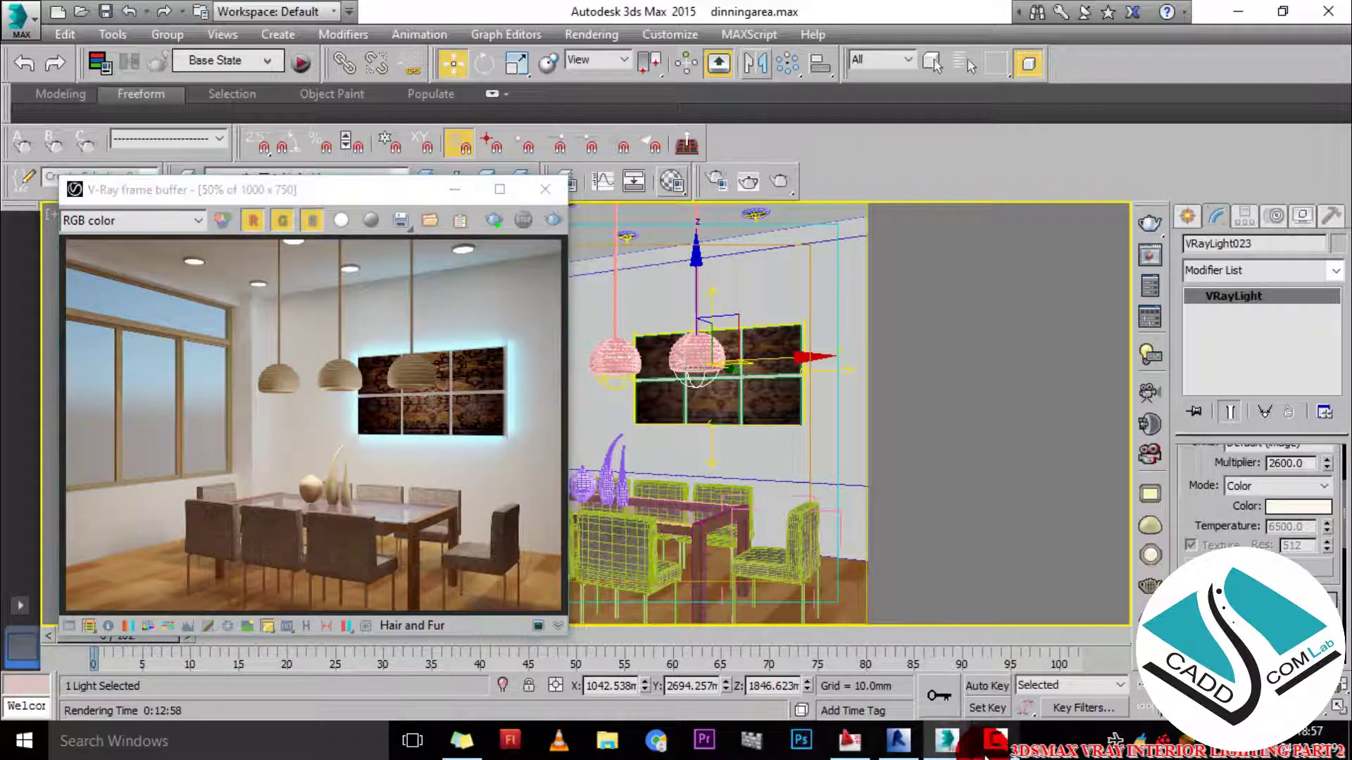
pyautogui.click(913, 647)
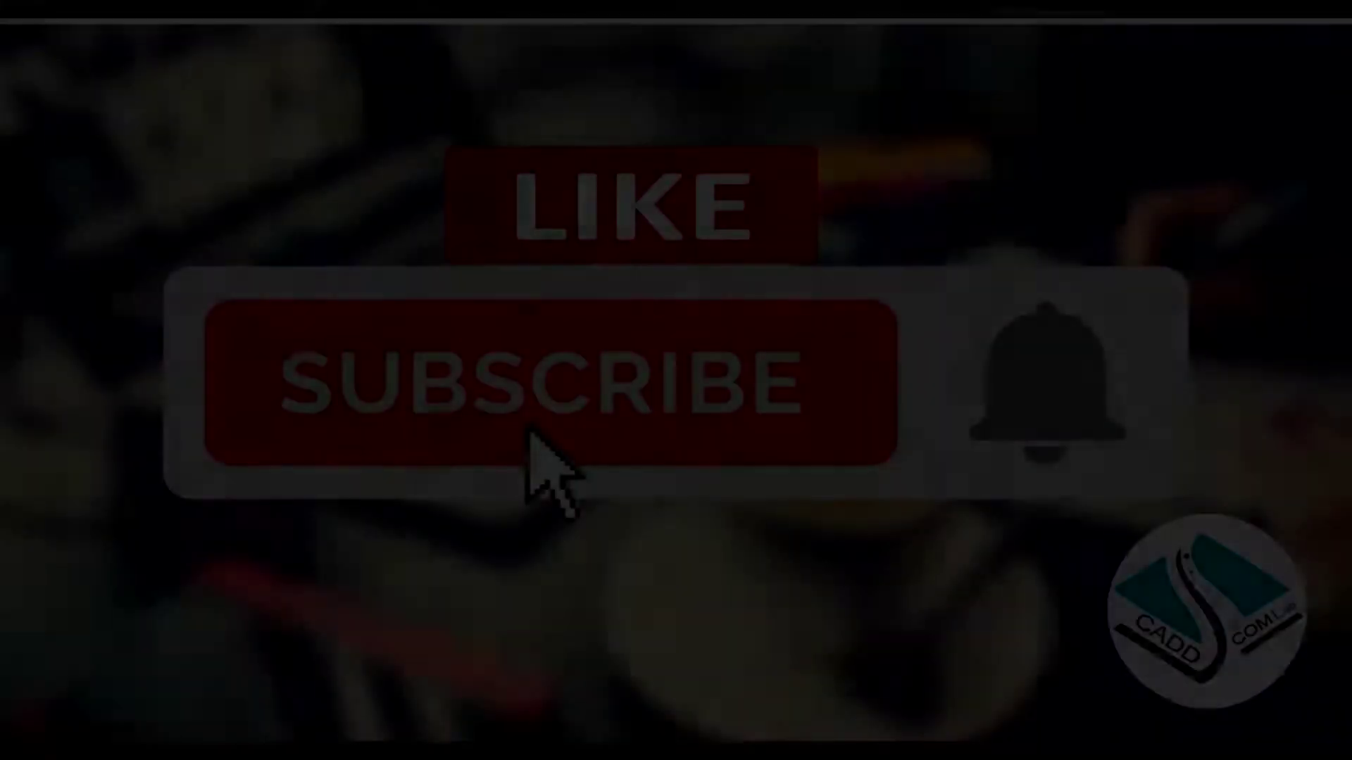